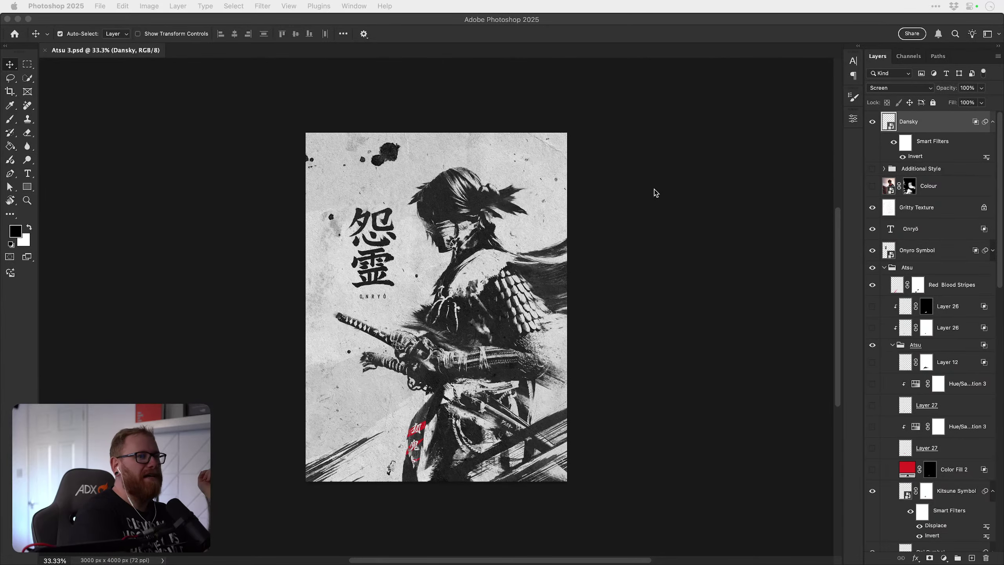
Step: Examine the finished Atsu 3.psd poster and the original IMG_1382.JPG photo of the samurai at close range
click(909, 129)
key(super+0)
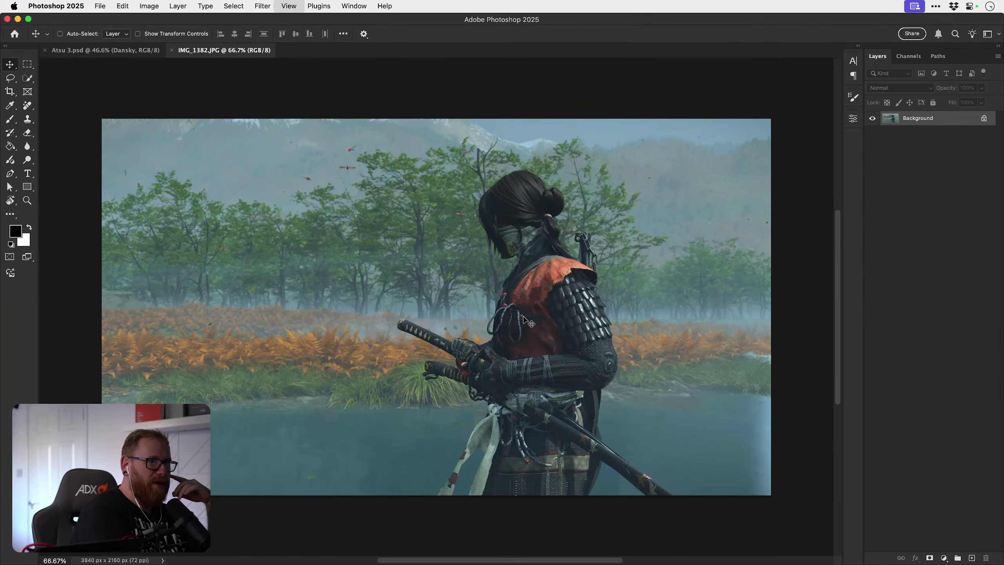
scroll(524, 318, up, 2)
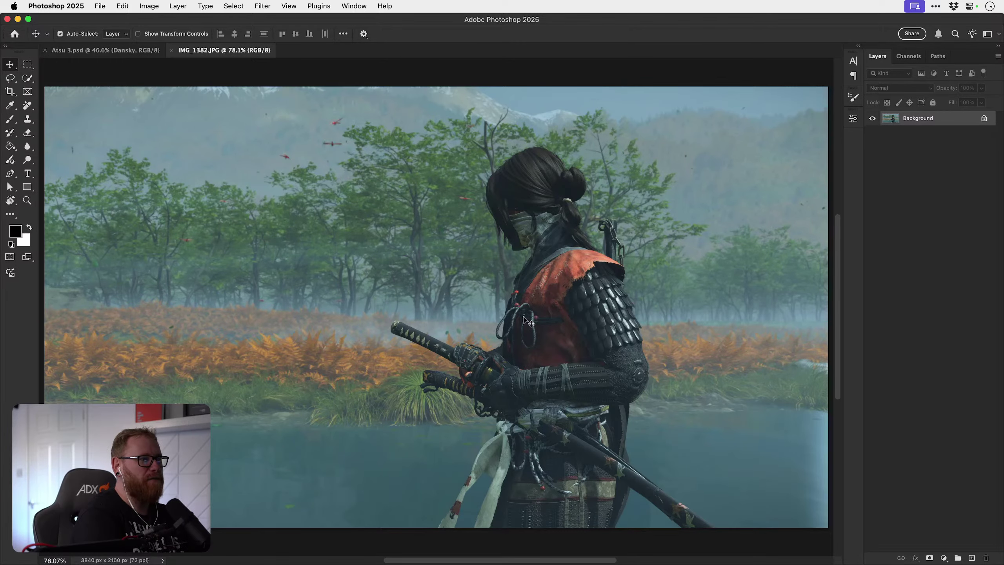
Step: Switch to Chrome and look through the preview images of the 82 Sumi-E Ink Strokes brush pack on Envato
key(super)
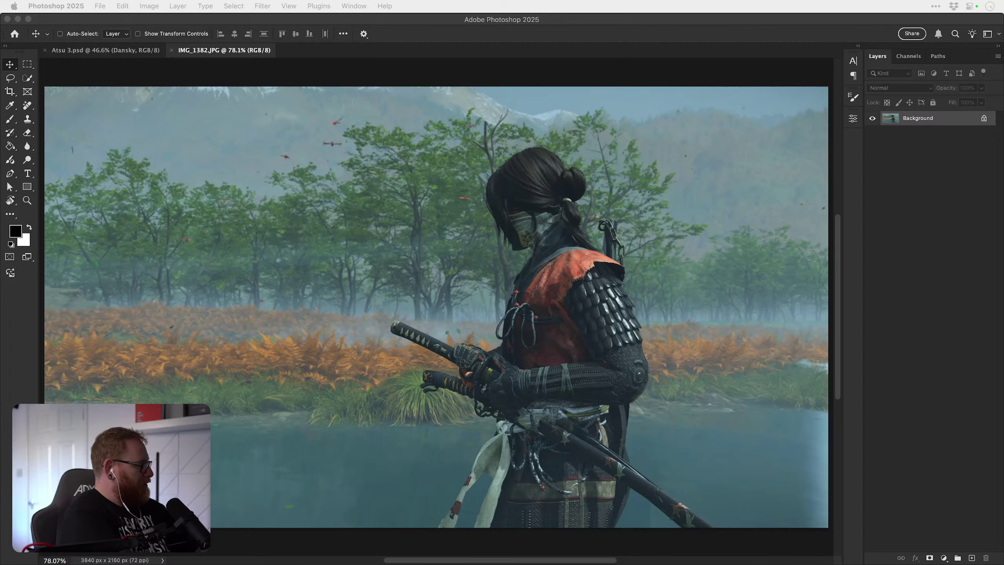
key(super+Tab)
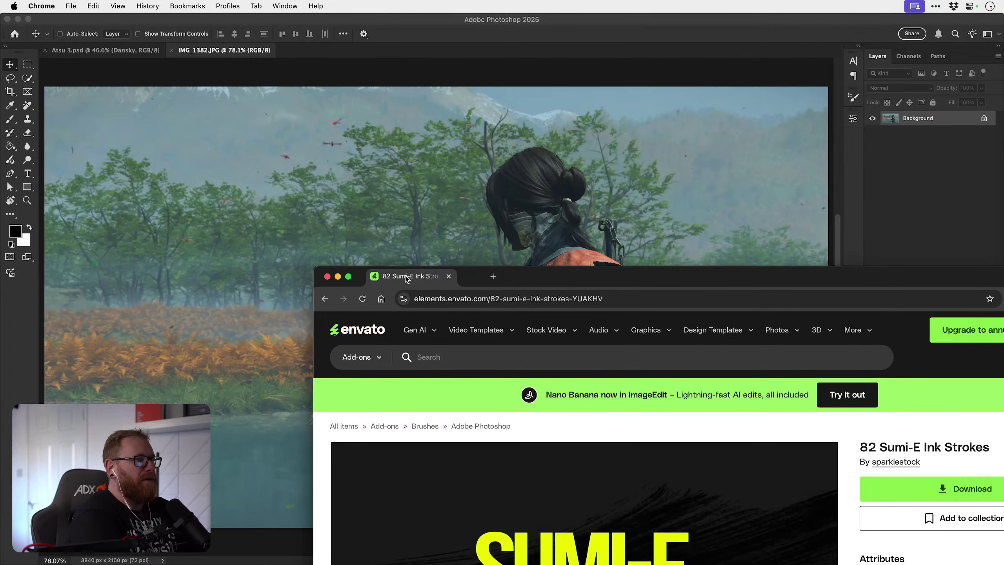
click(347, 277)
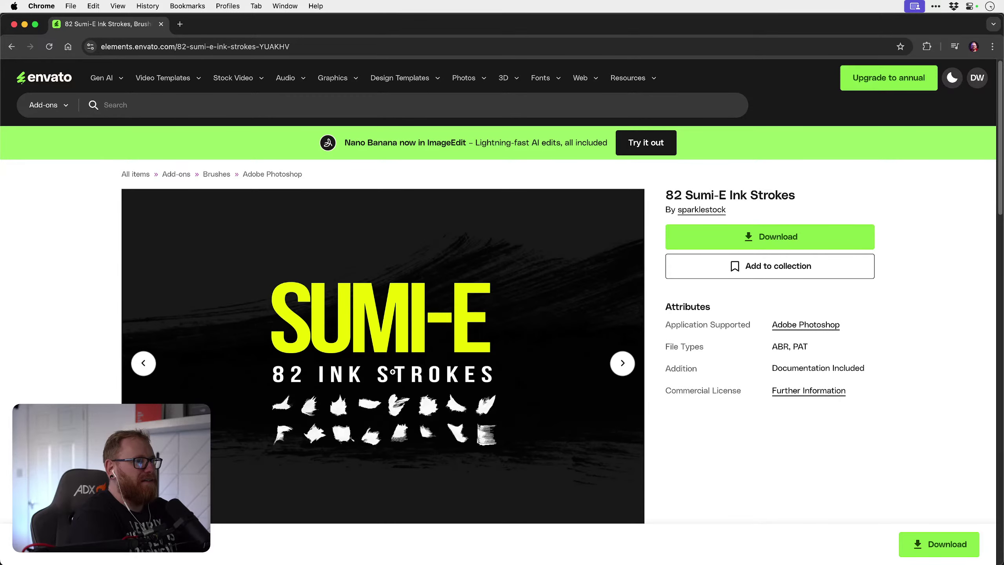
click(621, 364)
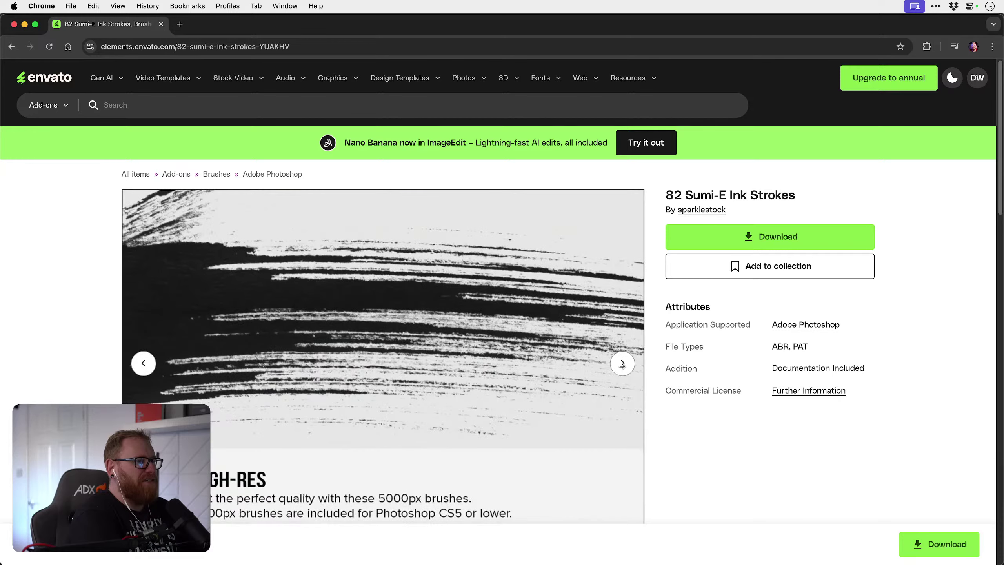
click(622, 364)
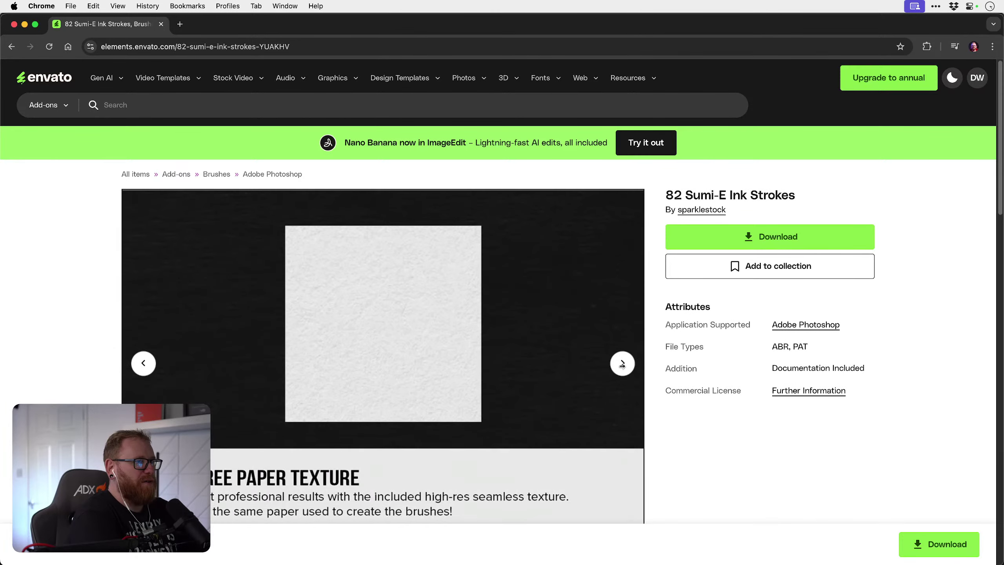
click(143, 363)
click(152, 366)
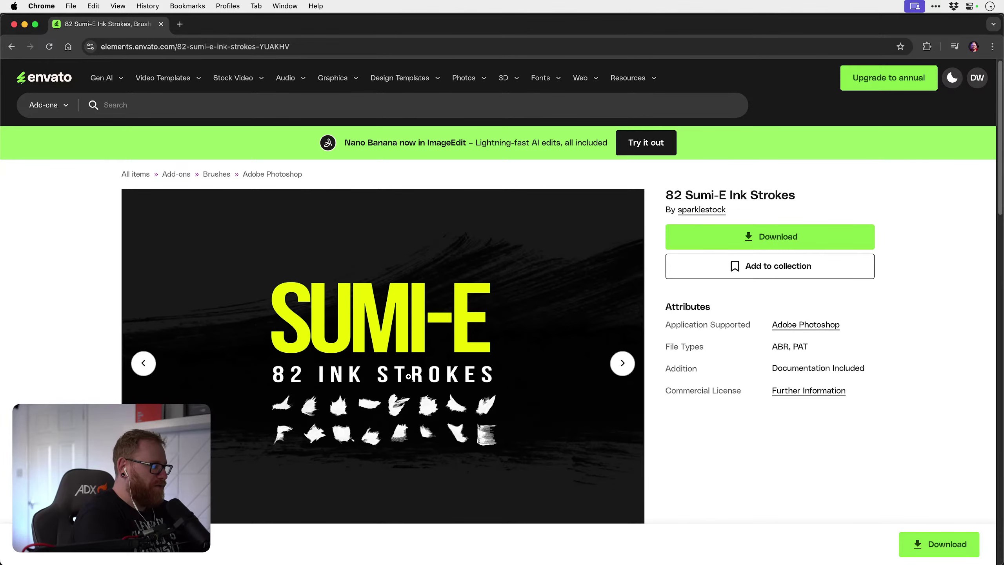
Step: Search Google for "sumi-e art" in a new browser tab
key(super+t)
text(goo)
key(Return)
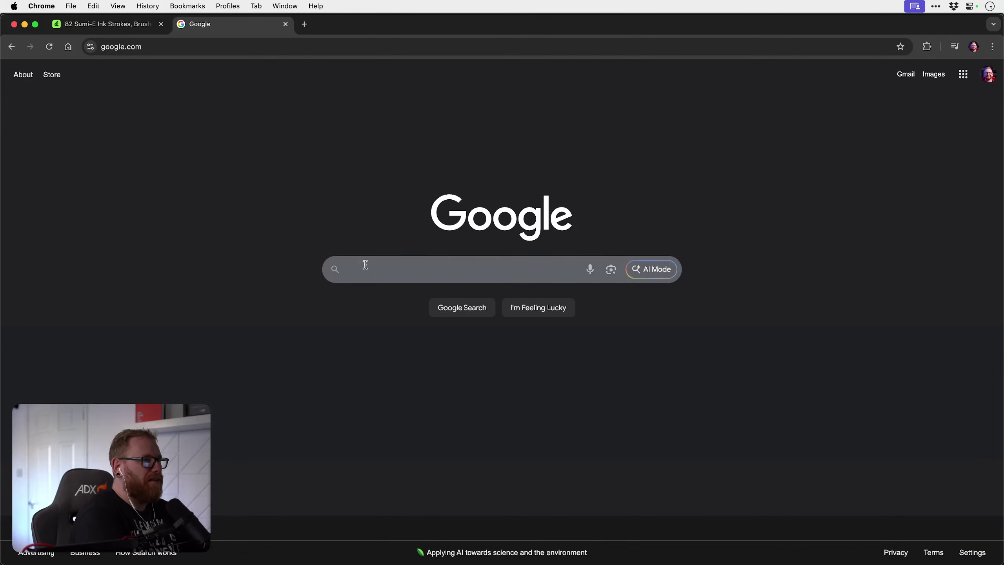
text(sumi-)
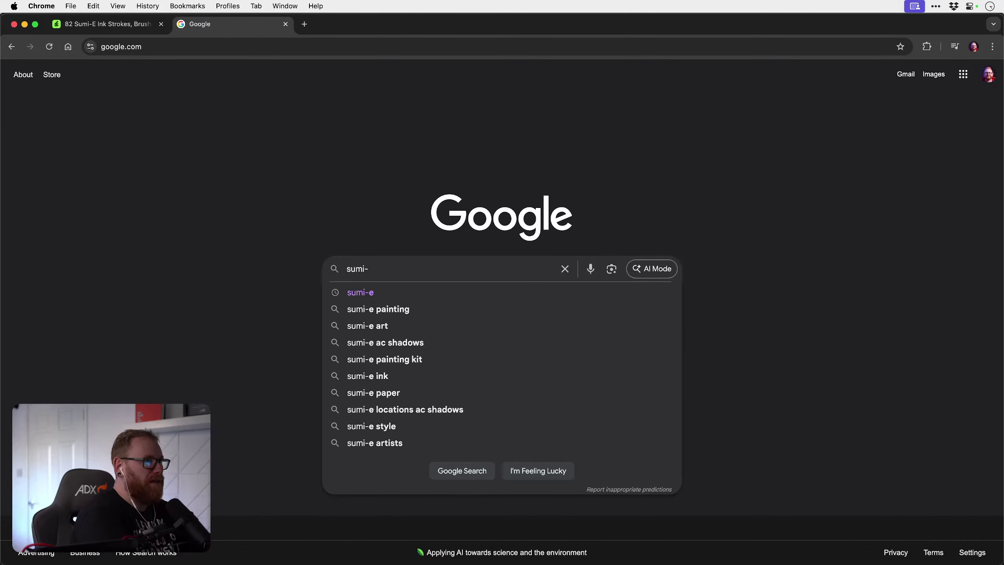
text(e art)
key(Return)
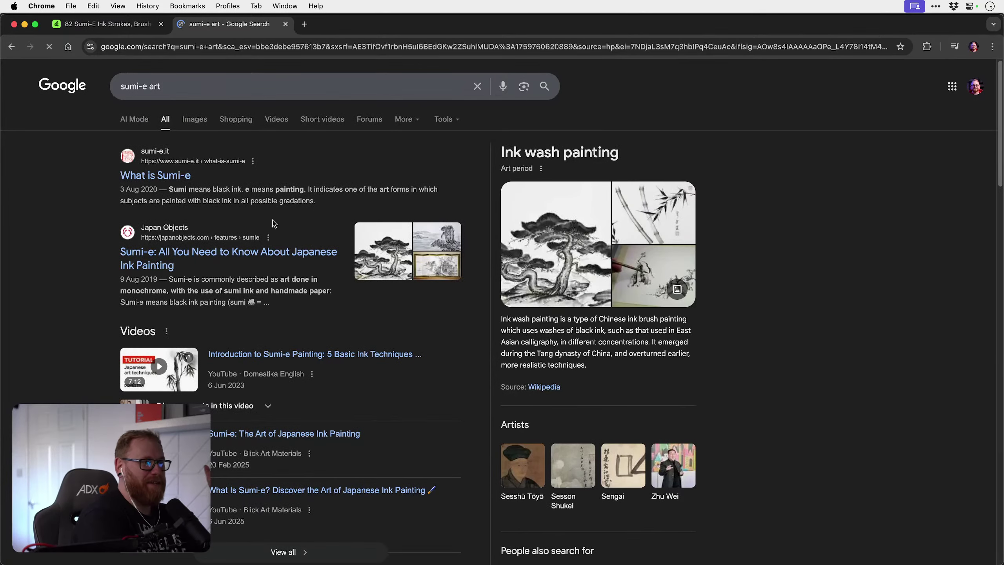
Step: Browse the image results for sumi-e art and preview the landscape painting with the seated Buddha and red sun
click(195, 122)
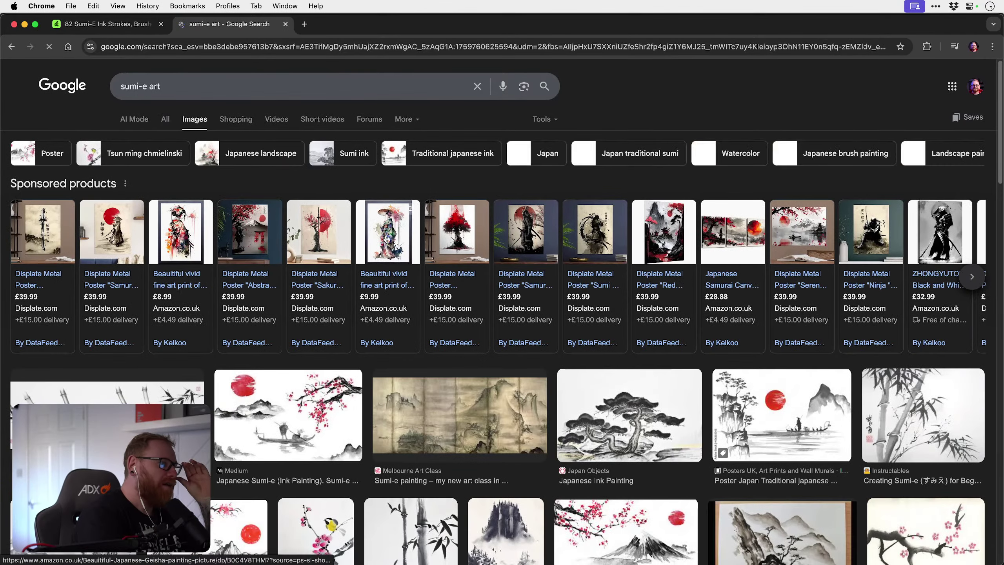
scroll(569, 228, down, 1)
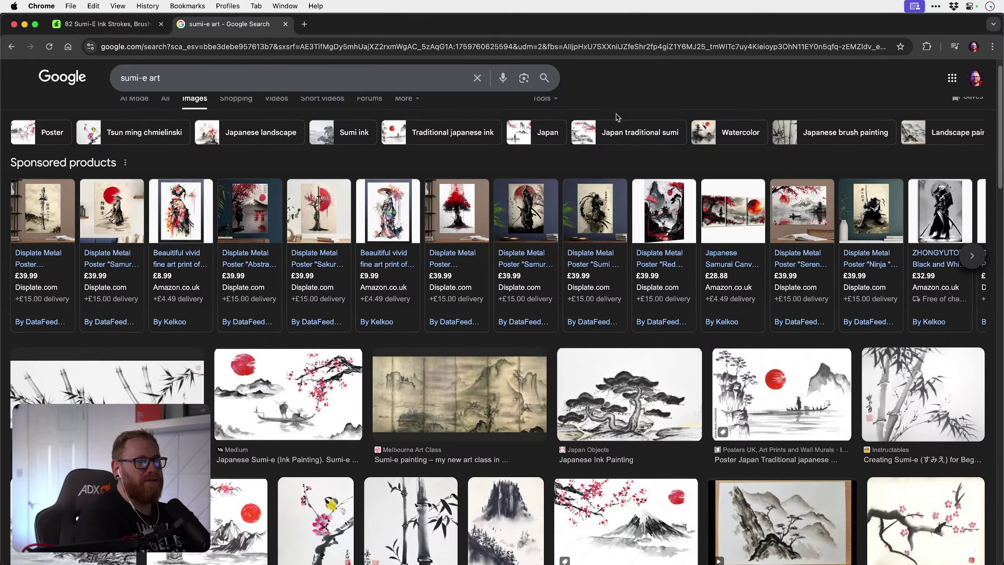
scroll(427, 231, down, 4)
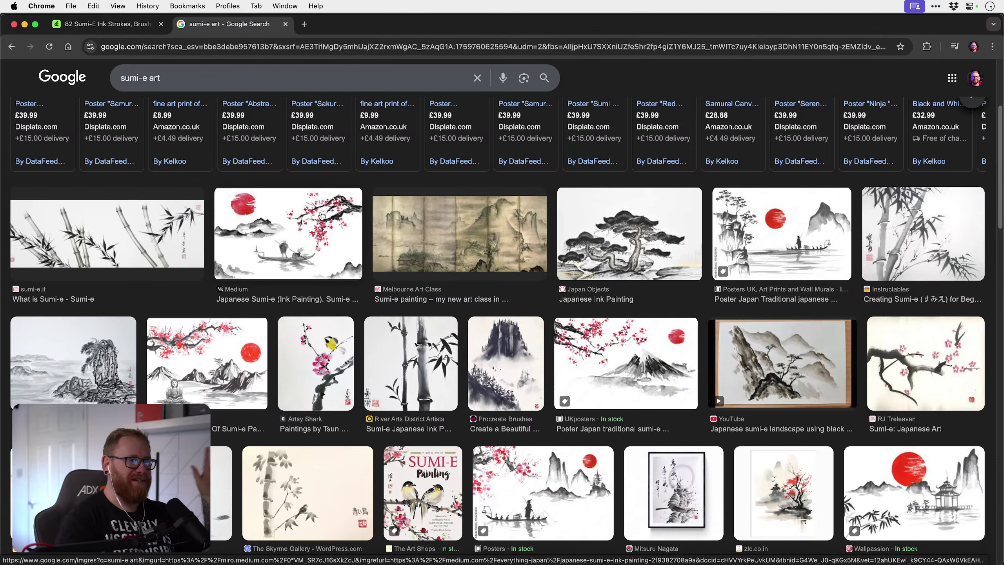
click(208, 362)
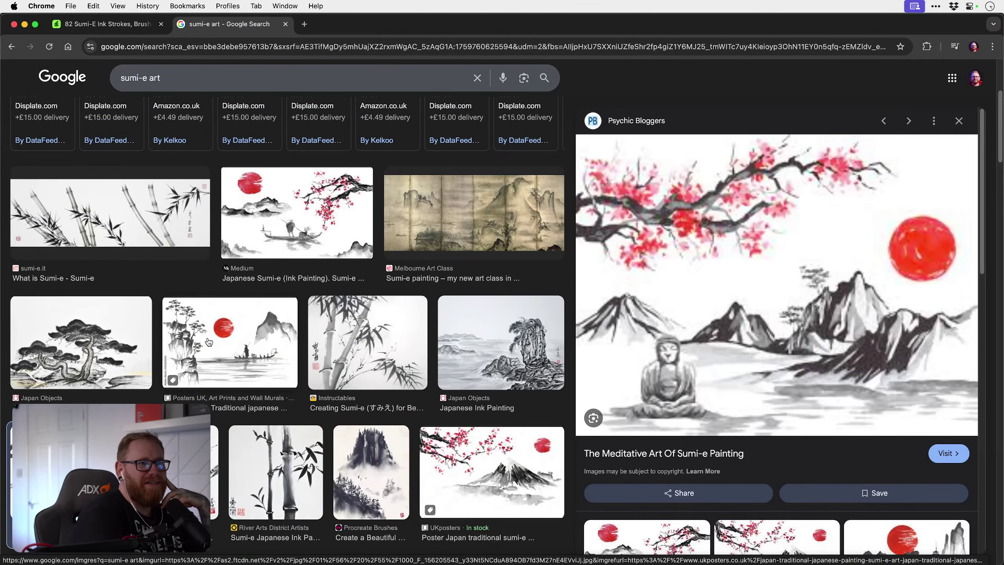
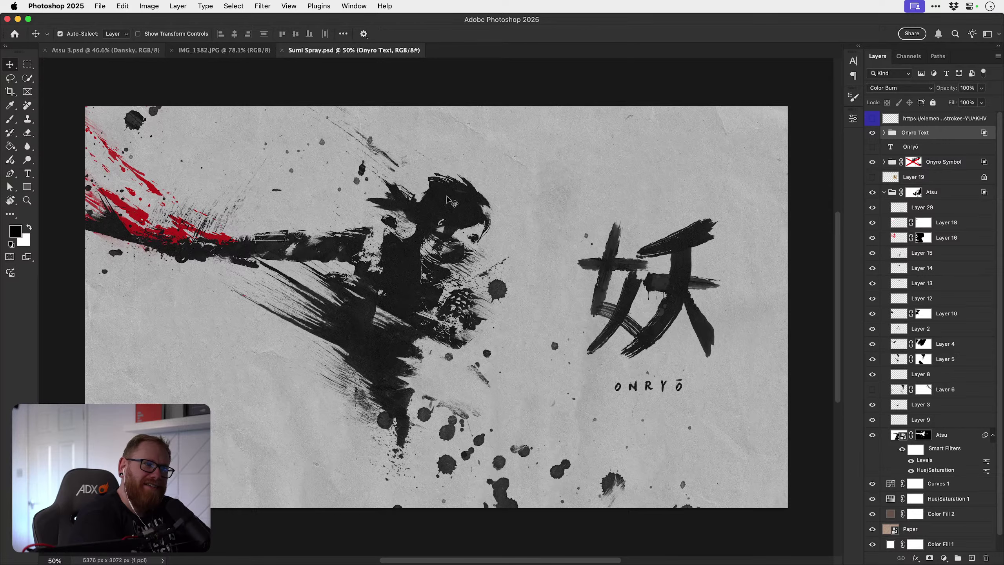
Step: Close the Sumi Spray.psd document
key(super+w)
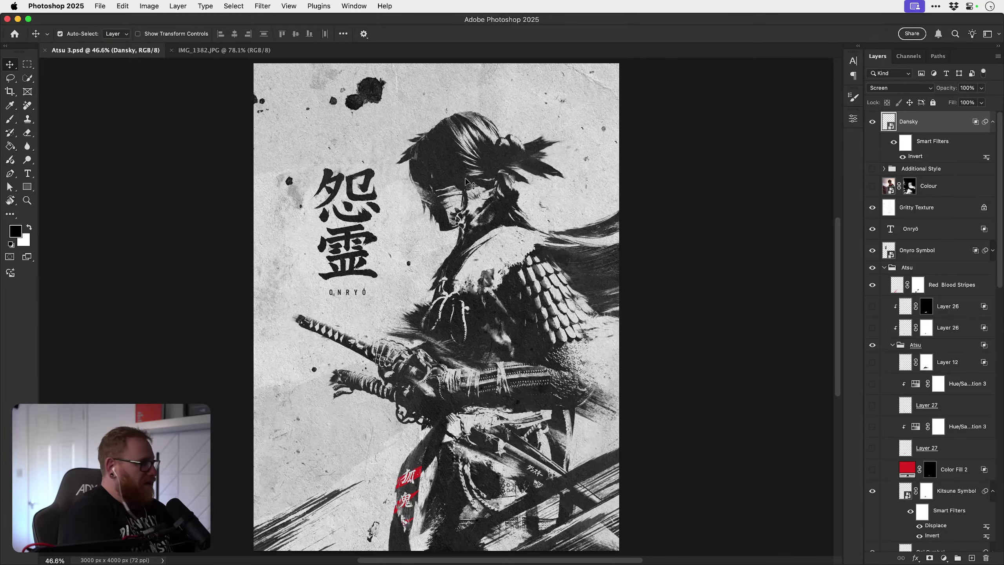
key(super)
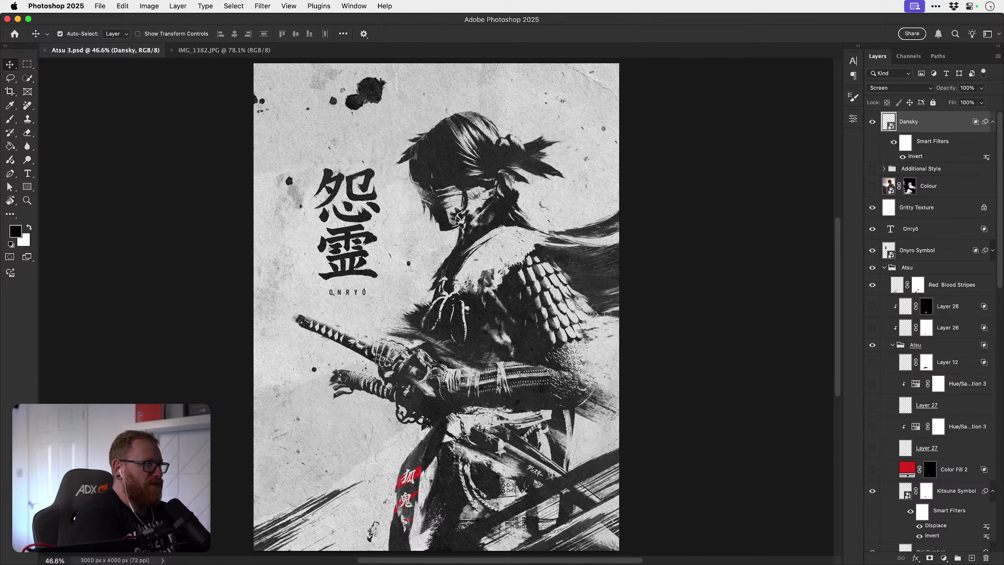
key(super+Tab)
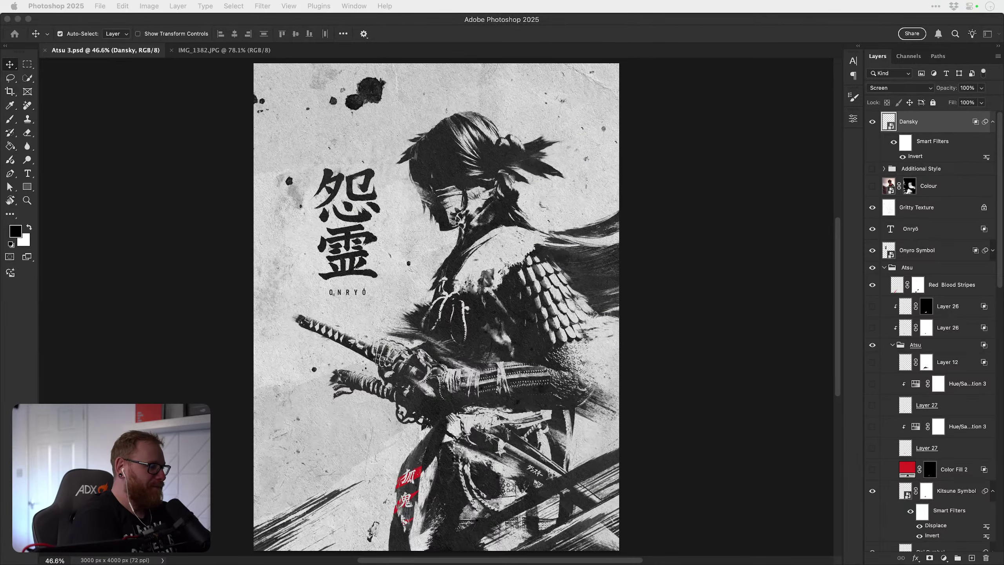
Step: View the two black-and-white portrait screenshots and close both documents
key(ctrl+shift+Tab)
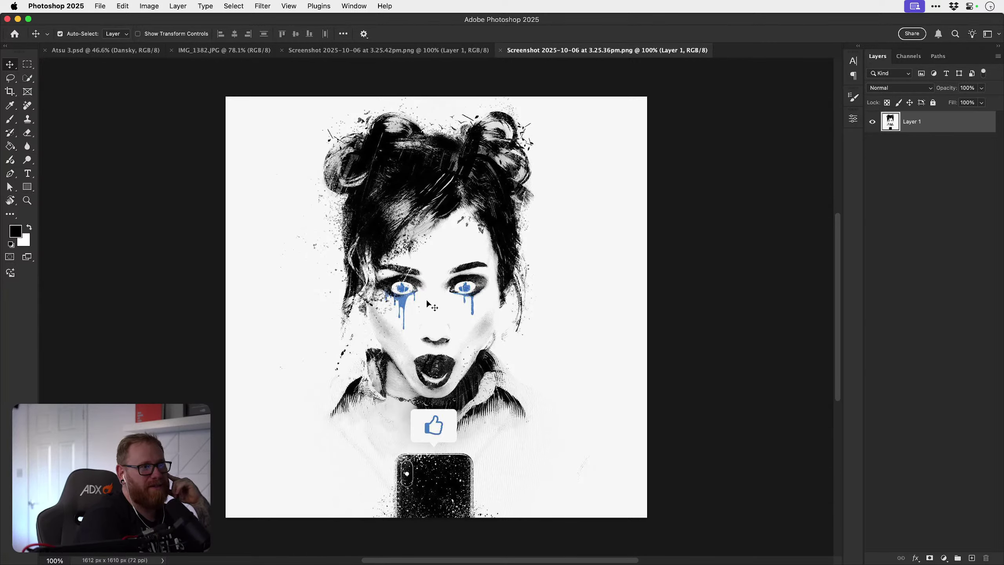
click(383, 51)
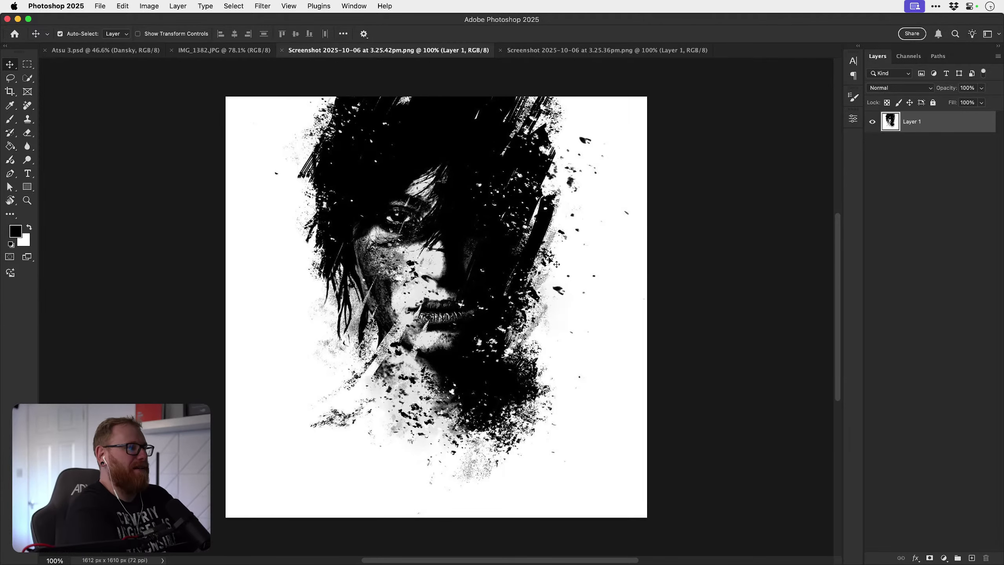
key(super+w)
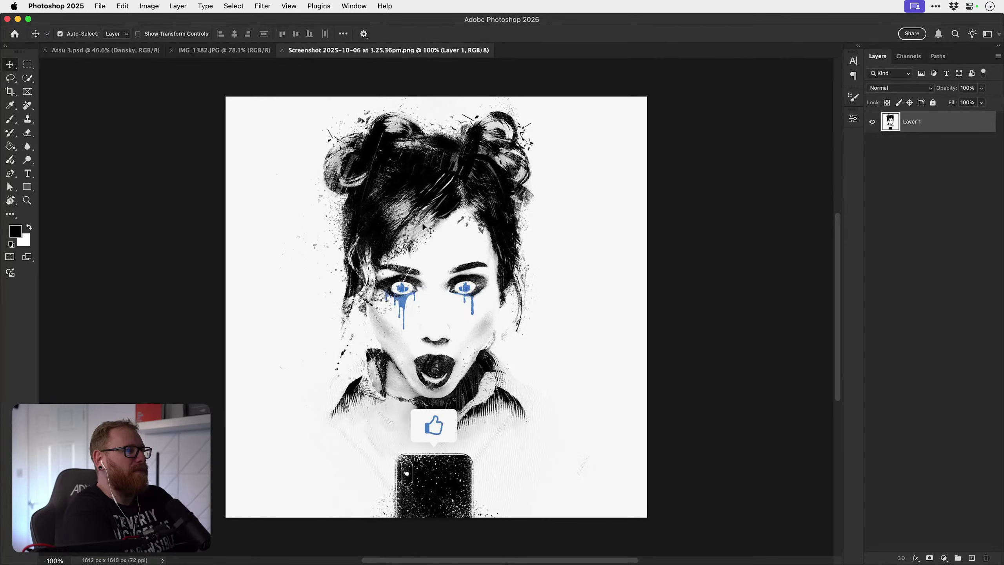
key(super+w)
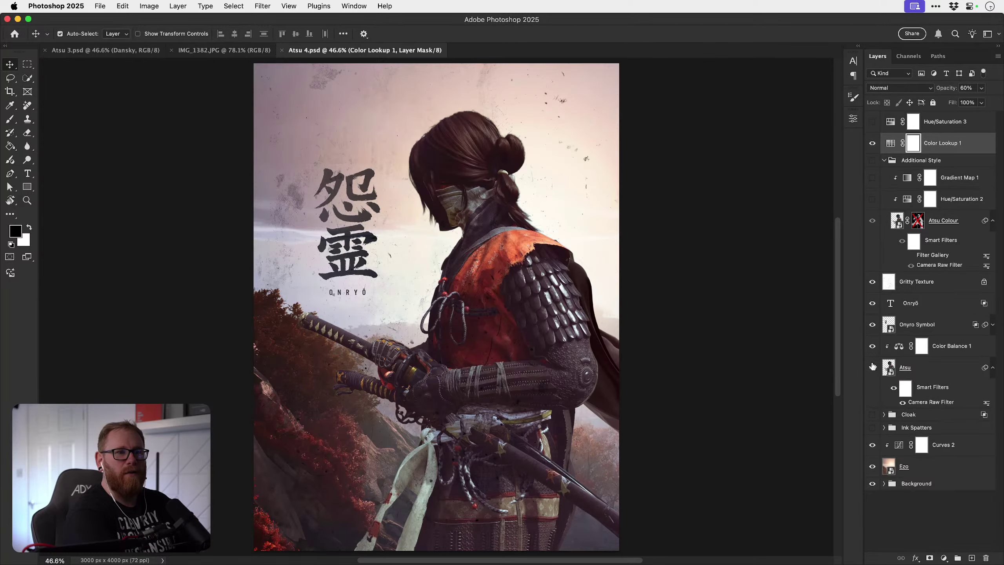
Step: Inspect the Atsu 4.psd background by hiding the Onyro Symbol layer and switching the Atsu layer off and back on
click(873, 325)
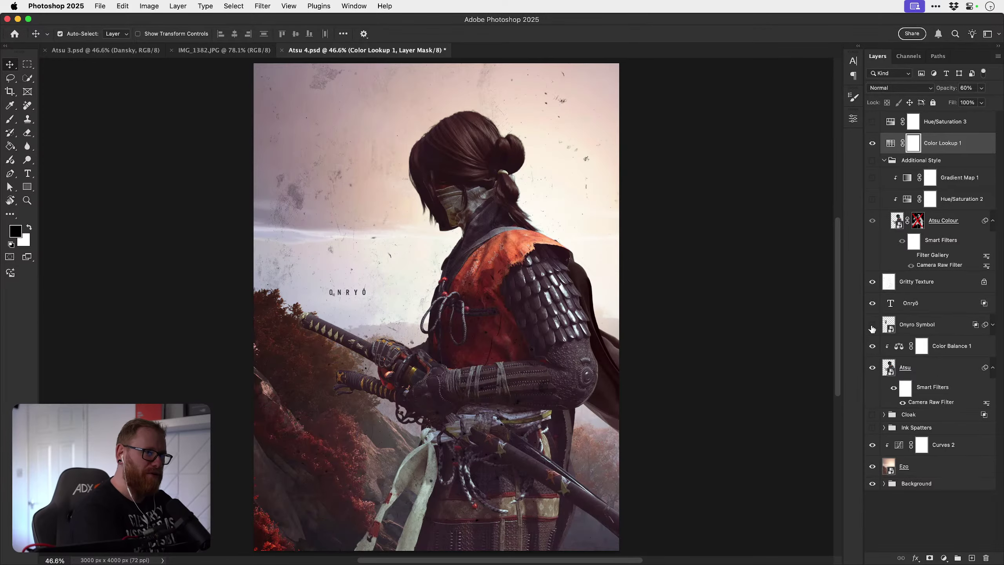
click(872, 368)
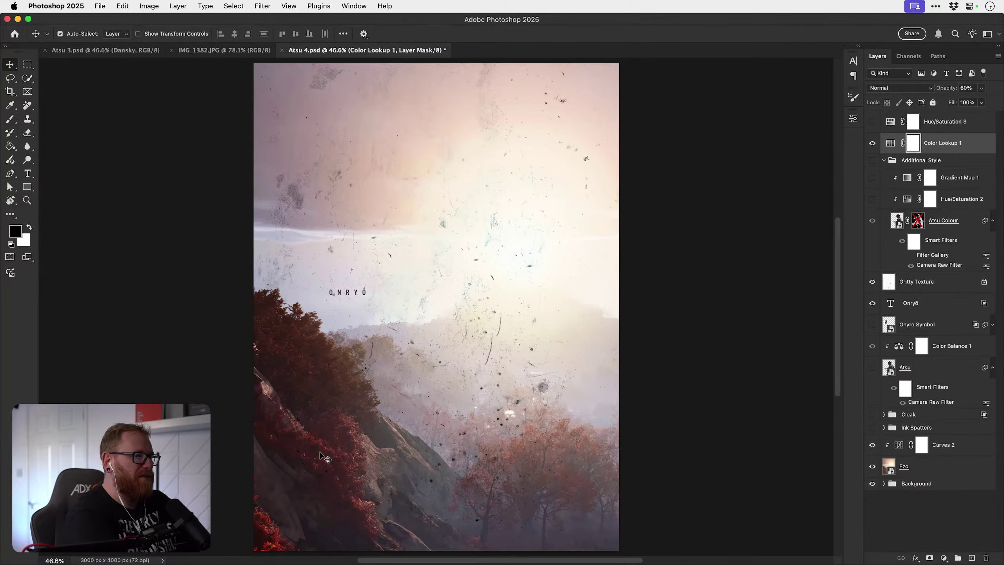
click(872, 370)
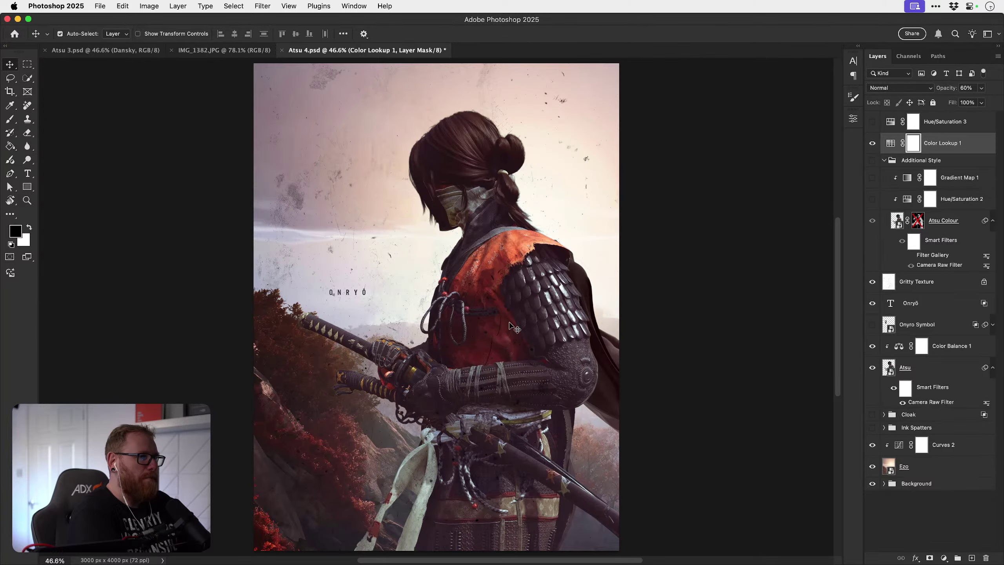
Step: Close Atsu 4.psd without saving the changes and close IMG_1382.JPG, leaving only Atsu 3.psd open
key(super+w)
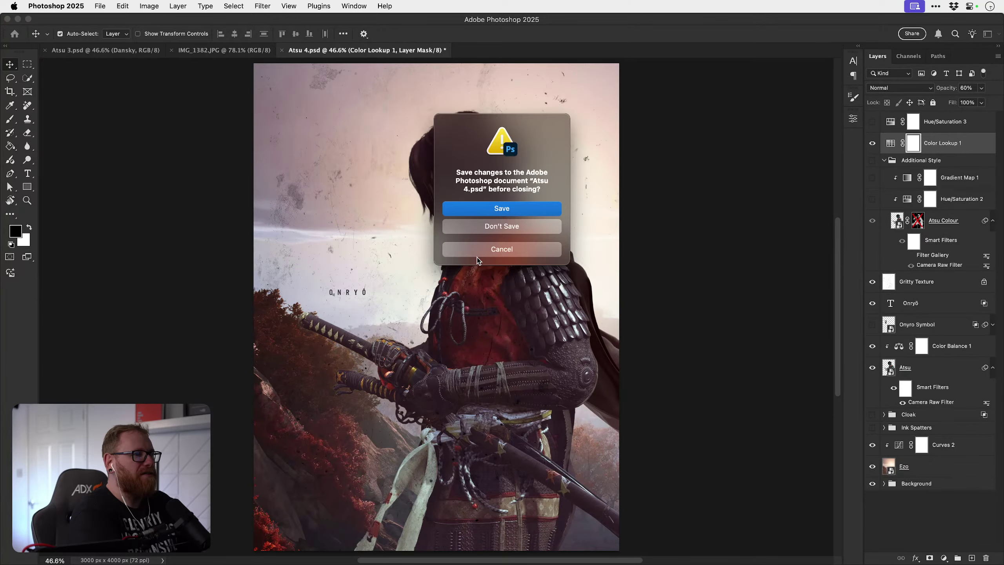
click(462, 229)
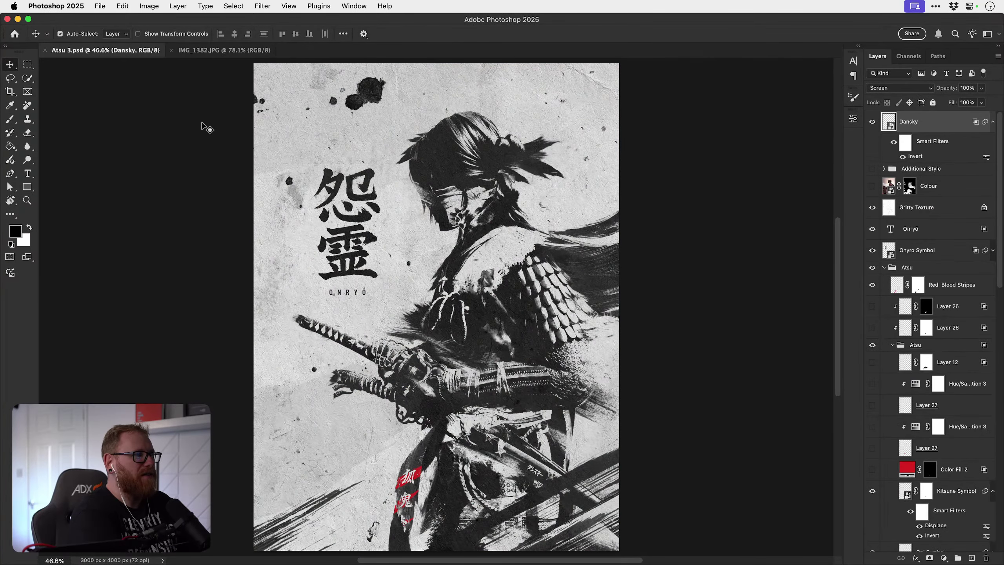
click(221, 49)
key(super+w)
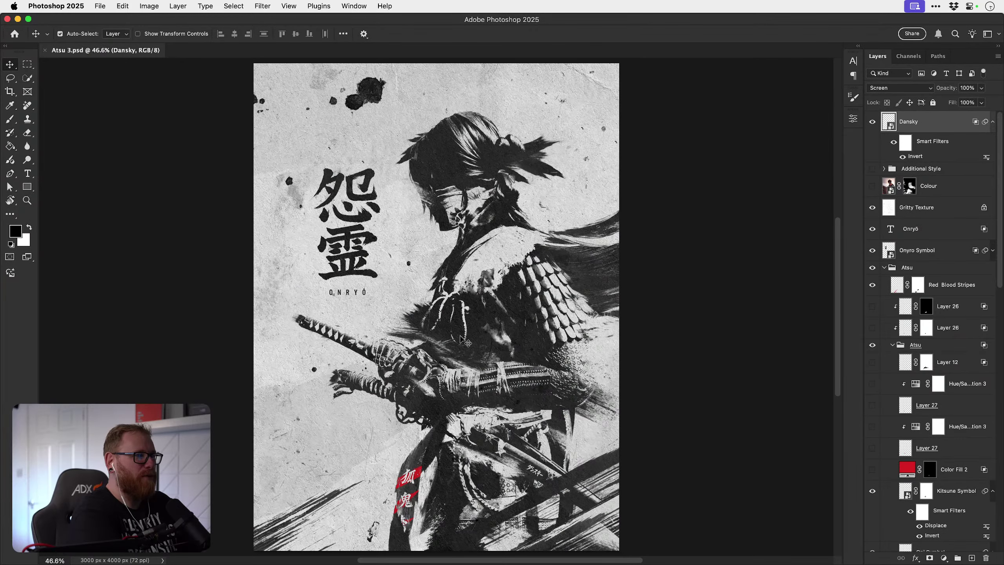
key(super+Tab)
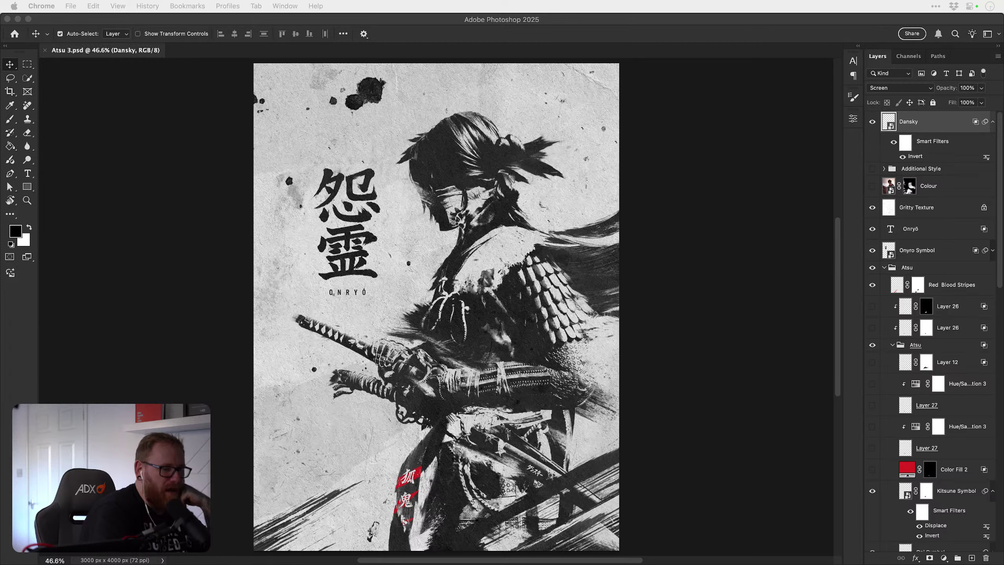
click(715, 304)
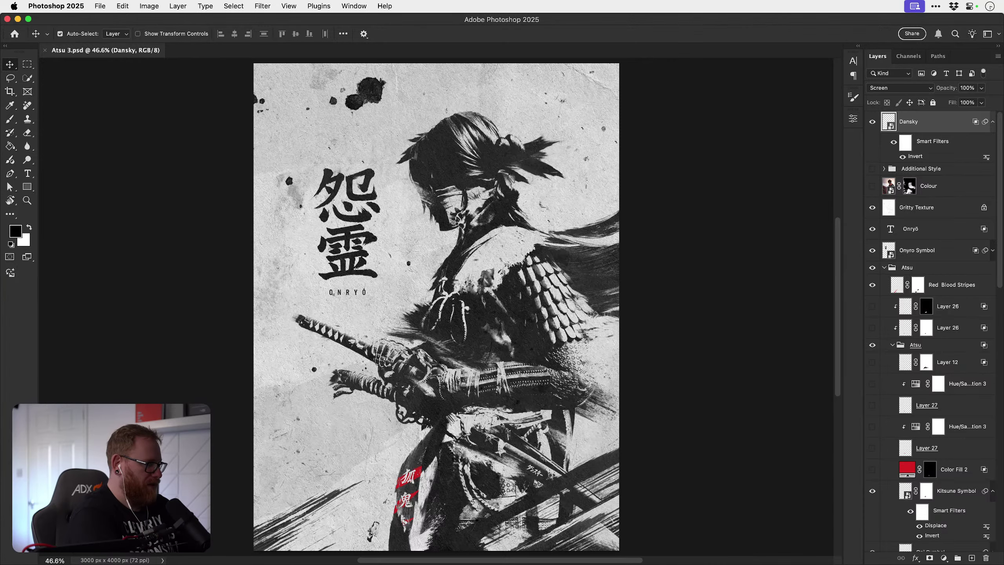
key(super+Tab)
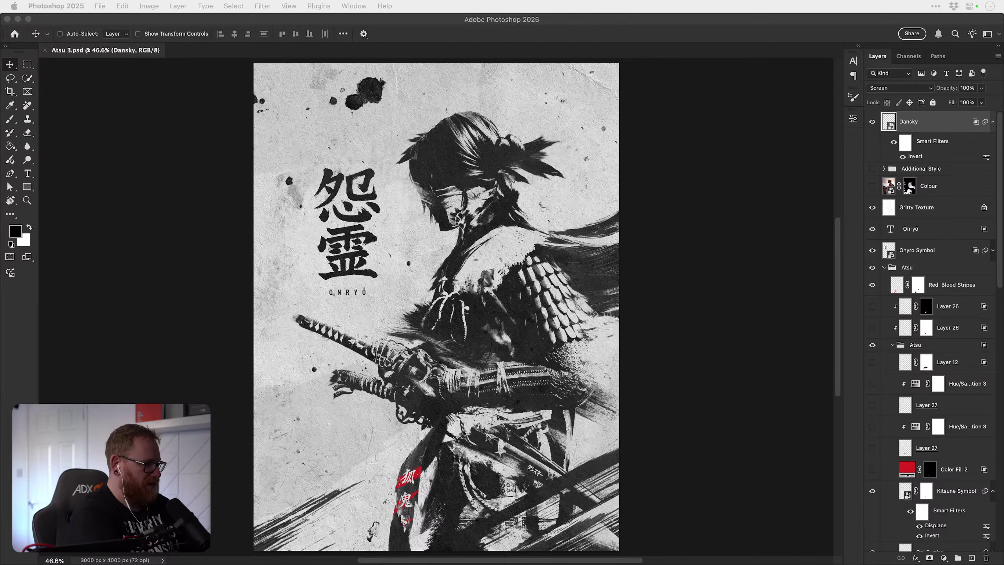
key(super+Tab)
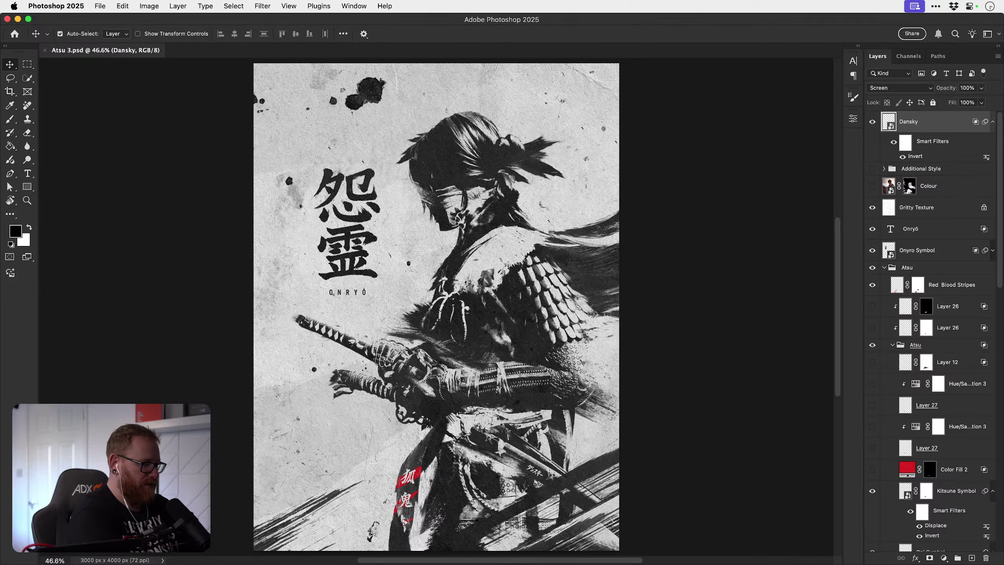
key(super+a)
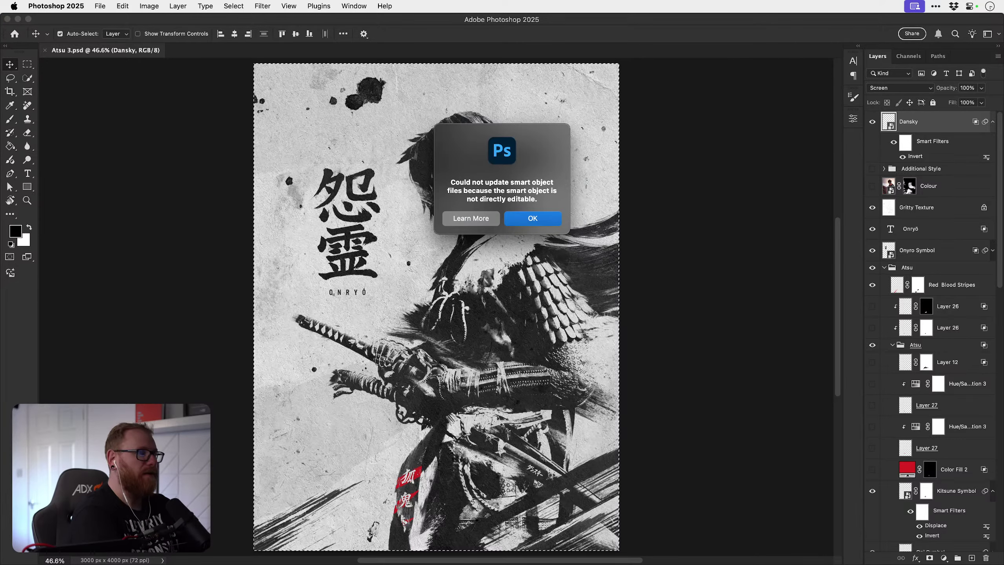
click(533, 219)
key(super+d)
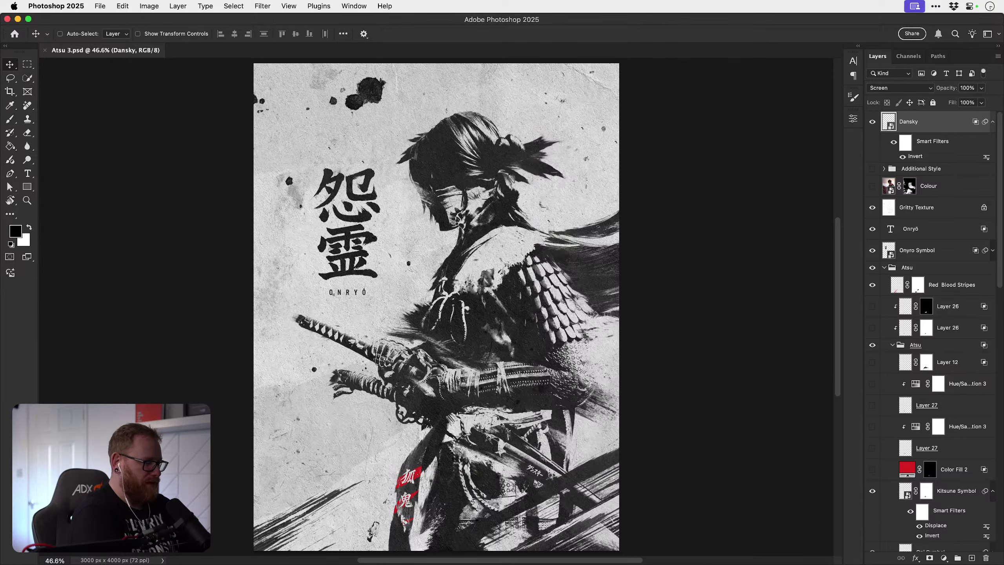
Step: Switch to Adobe Bridge and select three of the images in the Screenshots folder
key(super+Tab)
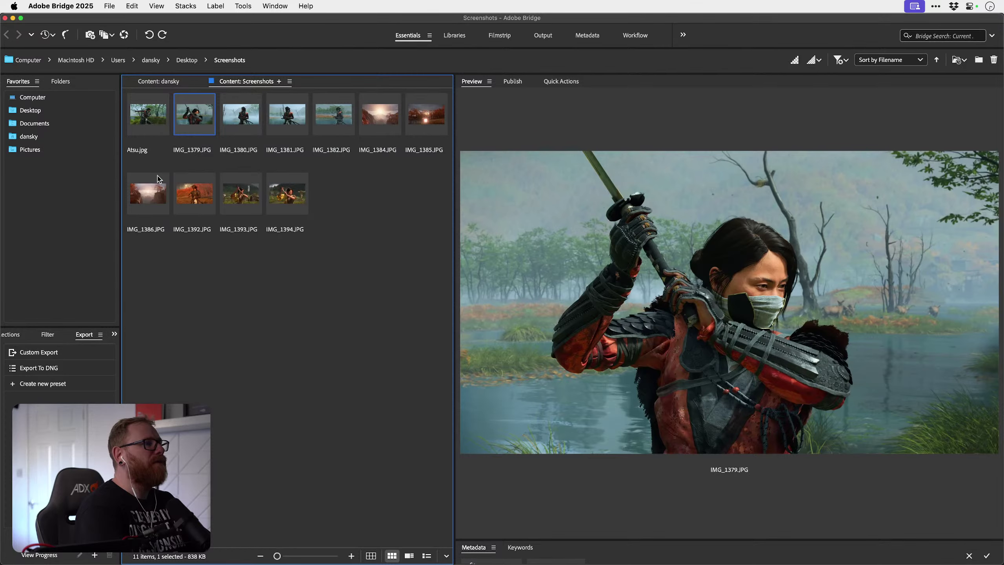
drag(324, 239, 202, 192)
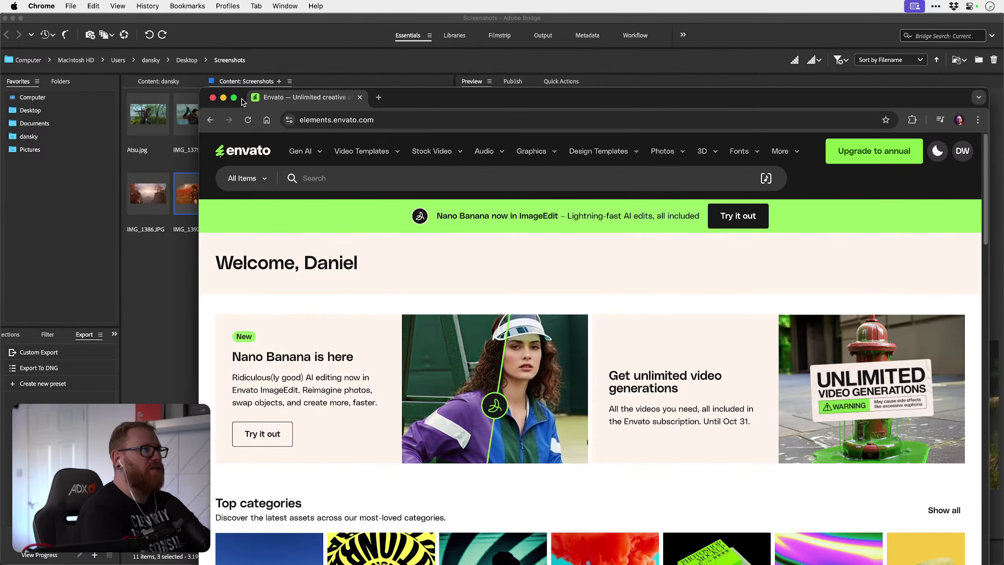
Step: Enlarge the Chrome window showing Envato and open the ImageGen page from its Gen AI tools
click(234, 98)
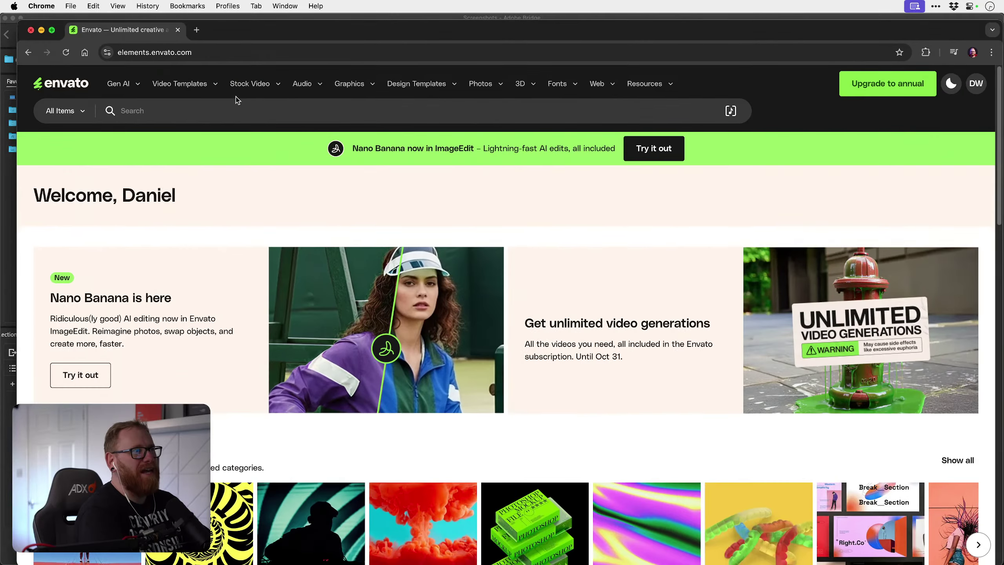
click(299, 104)
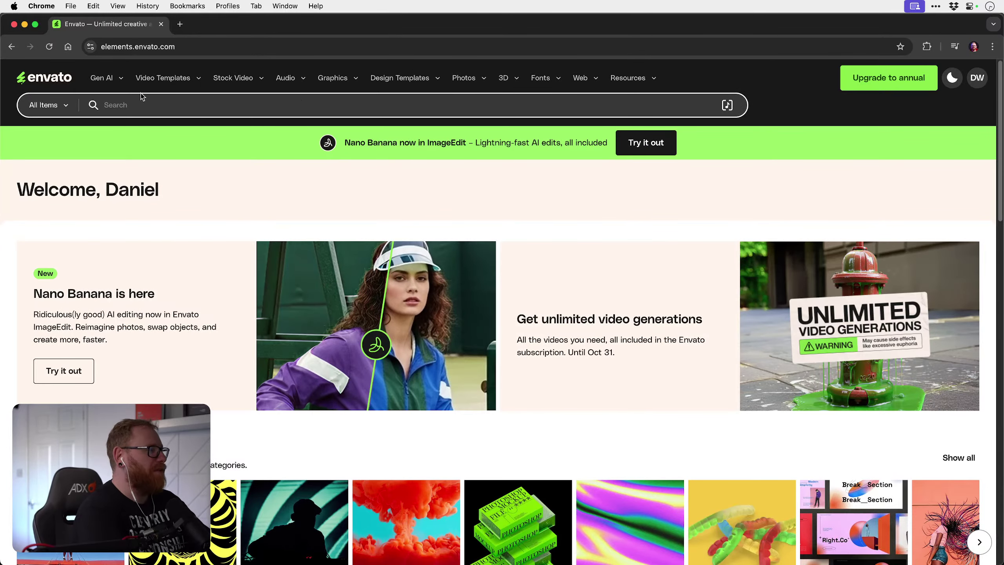
click(101, 79)
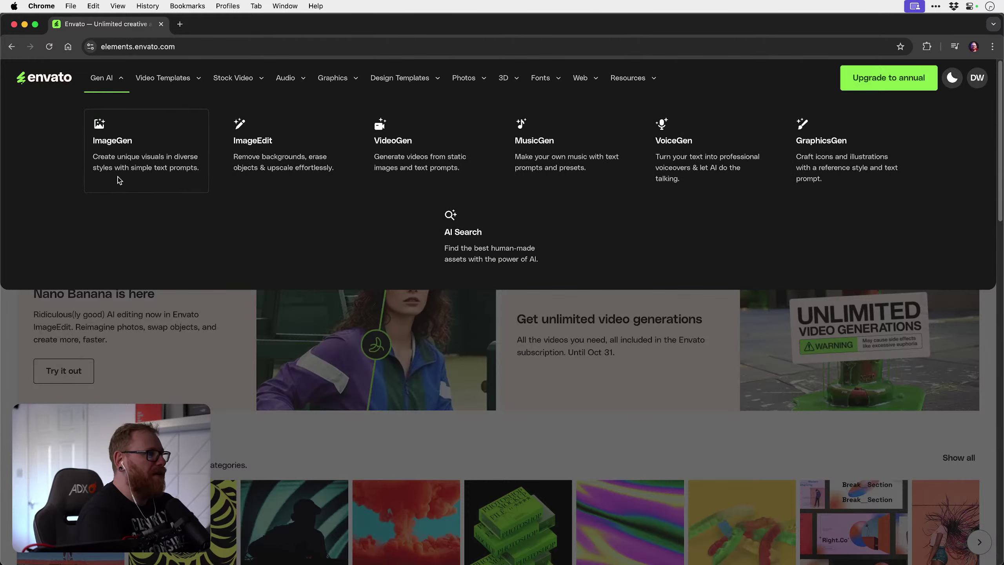
click(98, 79)
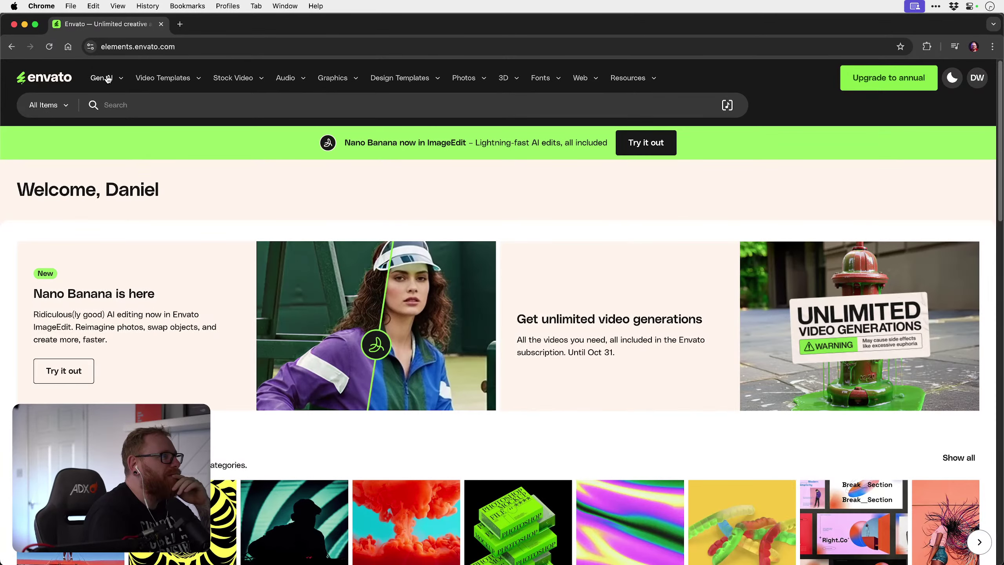
click(107, 80)
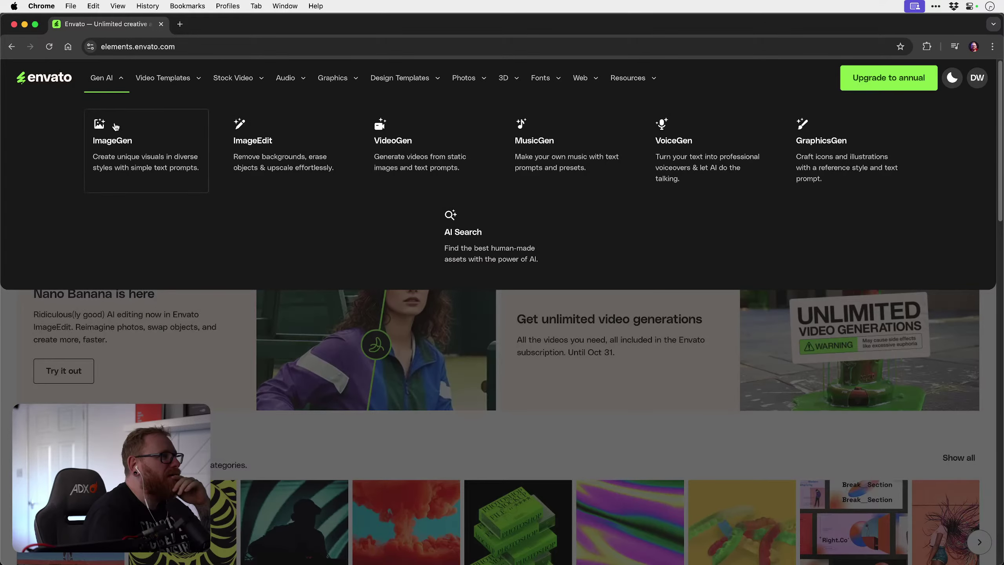
click(60, 83)
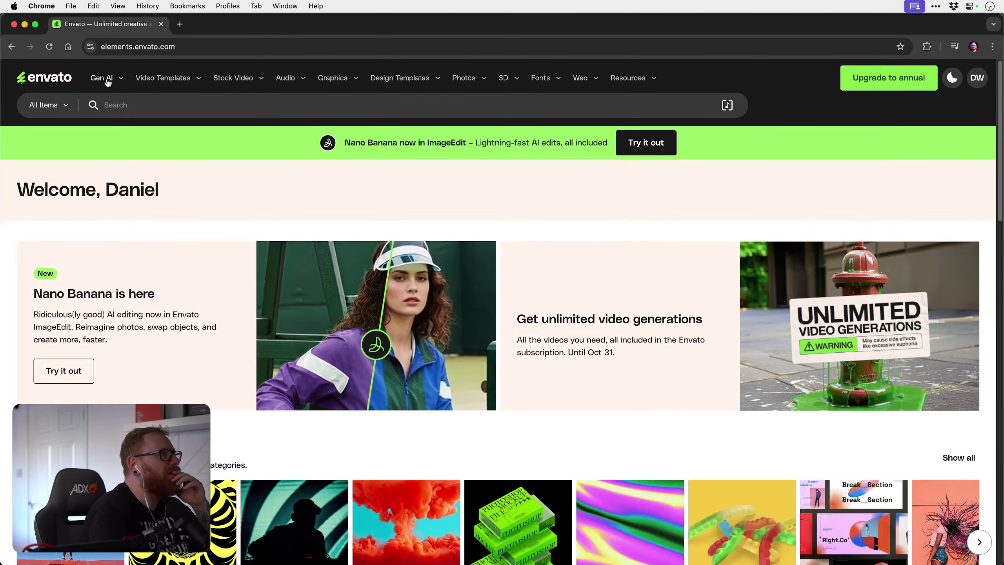
click(107, 80)
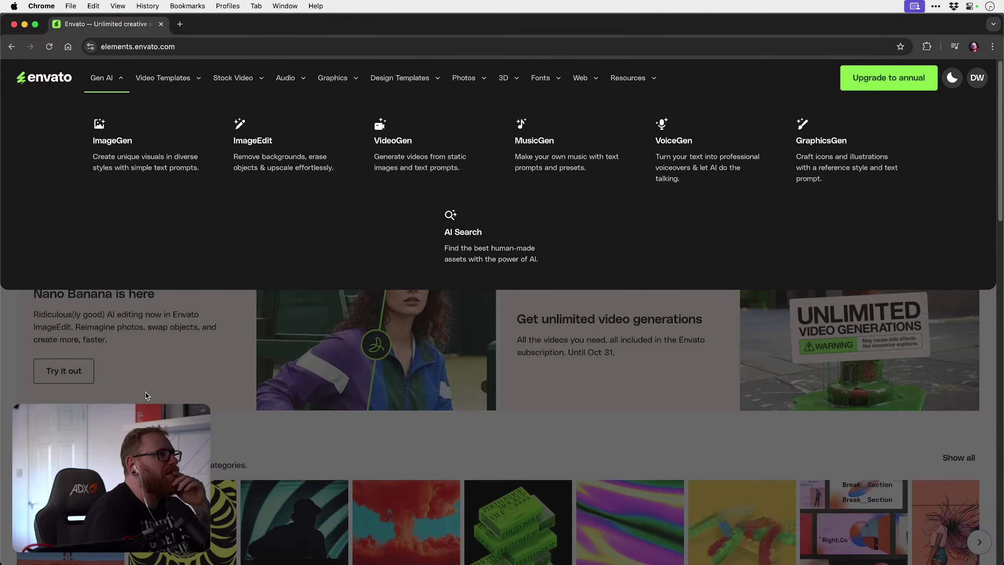
click(124, 147)
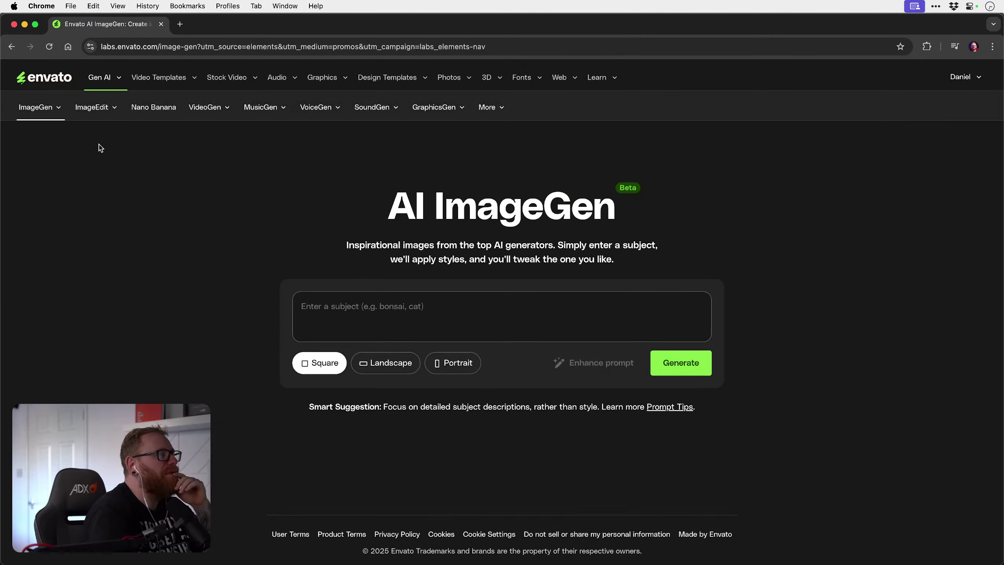
Step: Open the ImageGen workspace that holds the previously generated images
click(369, 313)
text(A cute tiger playing with a ball in a grassy field.)
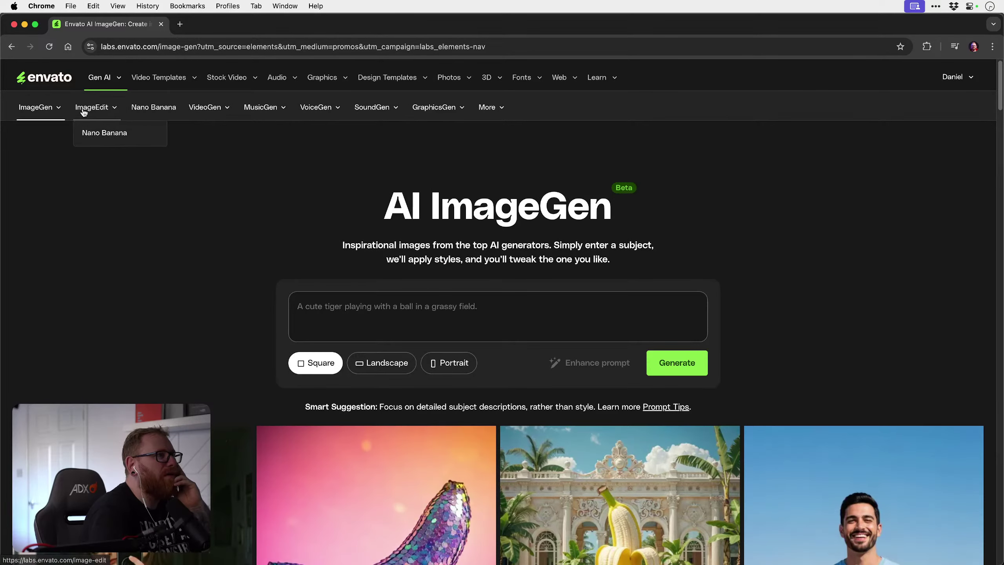
mouse_move(45, 113)
click(57, 185)
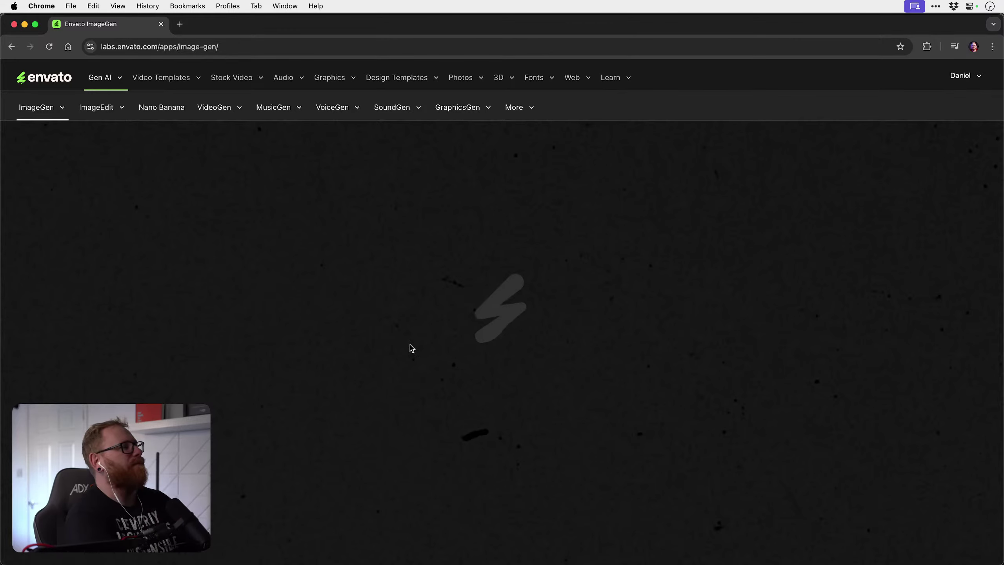
mouse_move(49, 112)
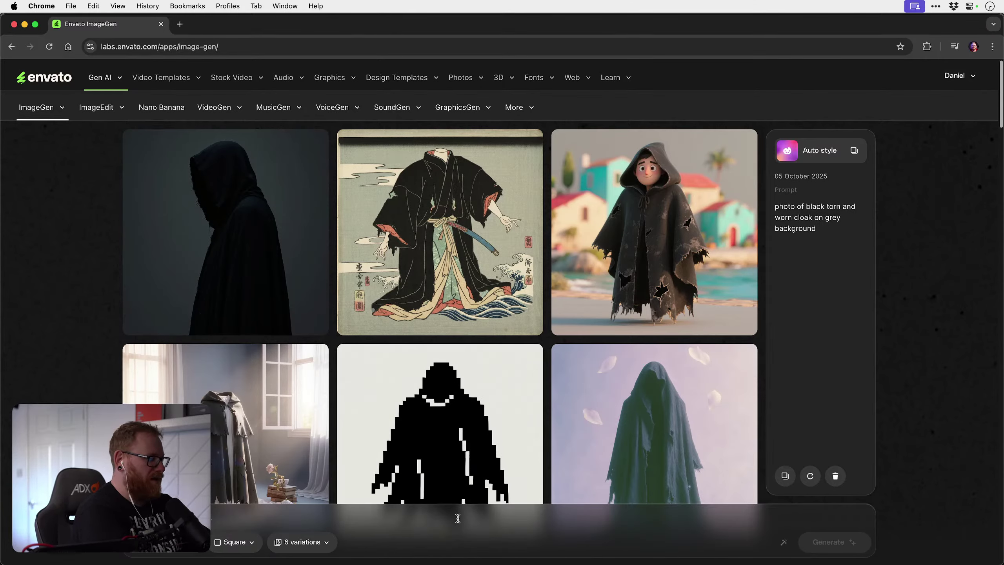
Step: Generate images from the prompt "Generate a photo of a template knight, wearing armor and a helmet, wielding a massive great sword, on plain light grey background."
key(super+v)
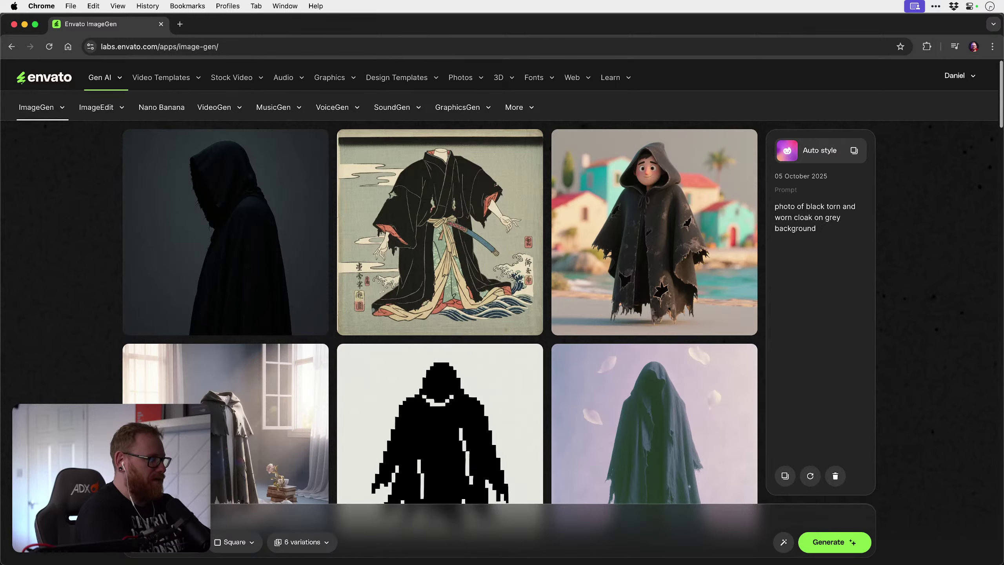
text(t)
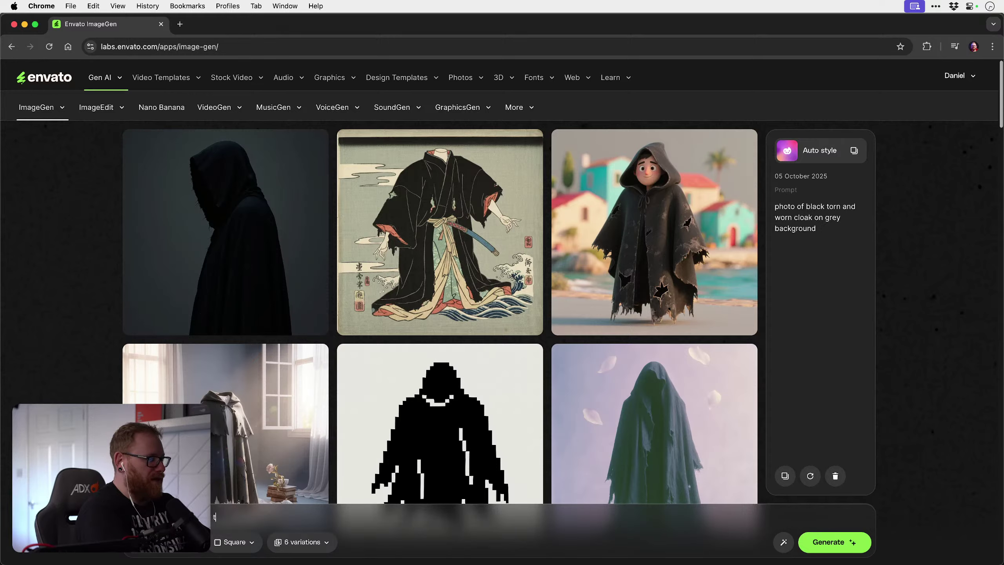
text(emplate knig)
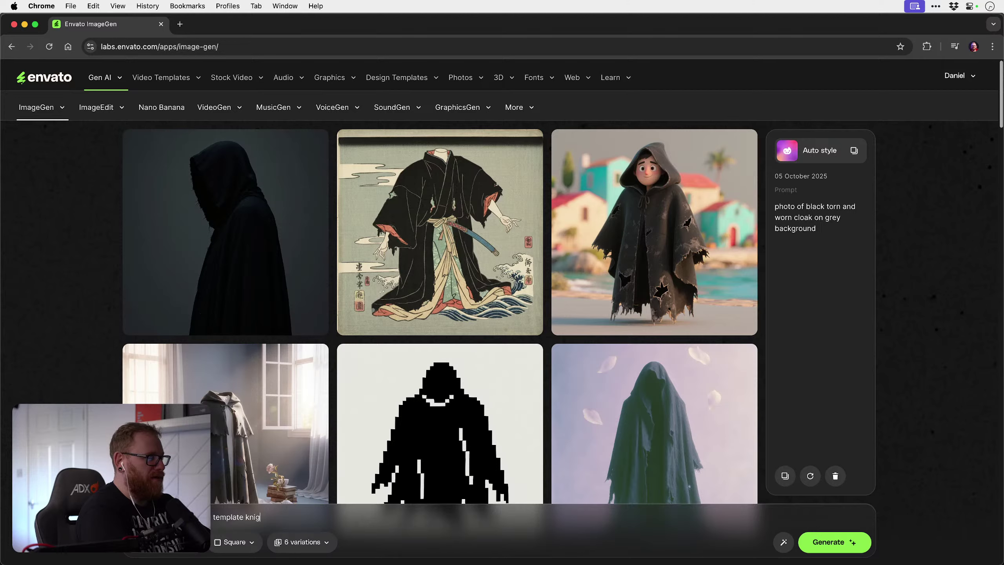
text(ht, w)
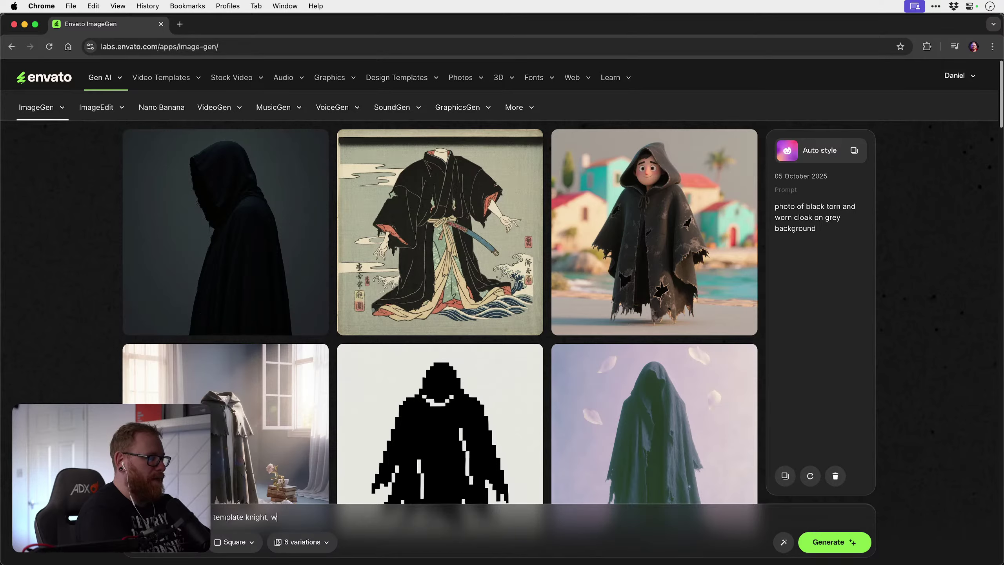
text(earing armor and a he)
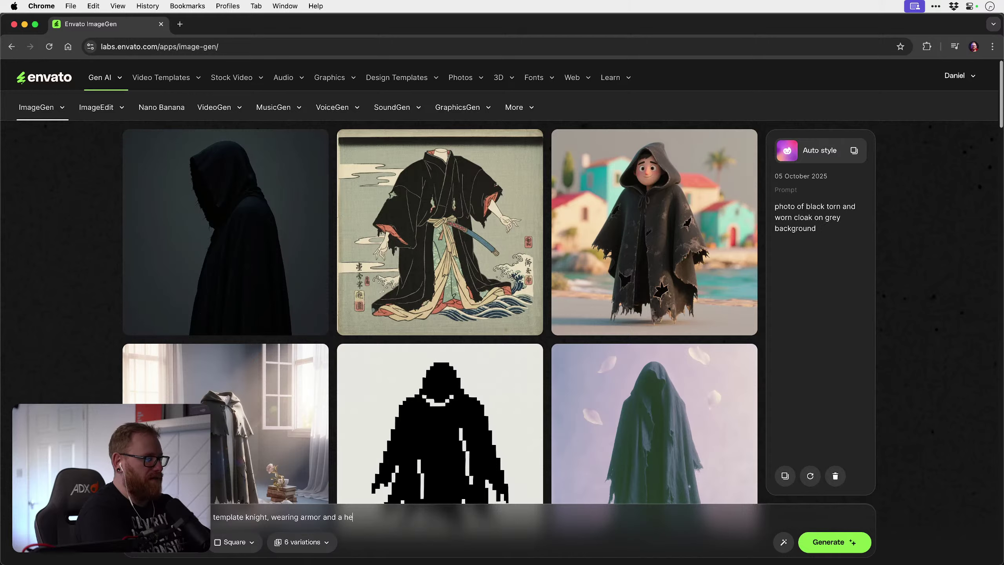
text(almet, wi)
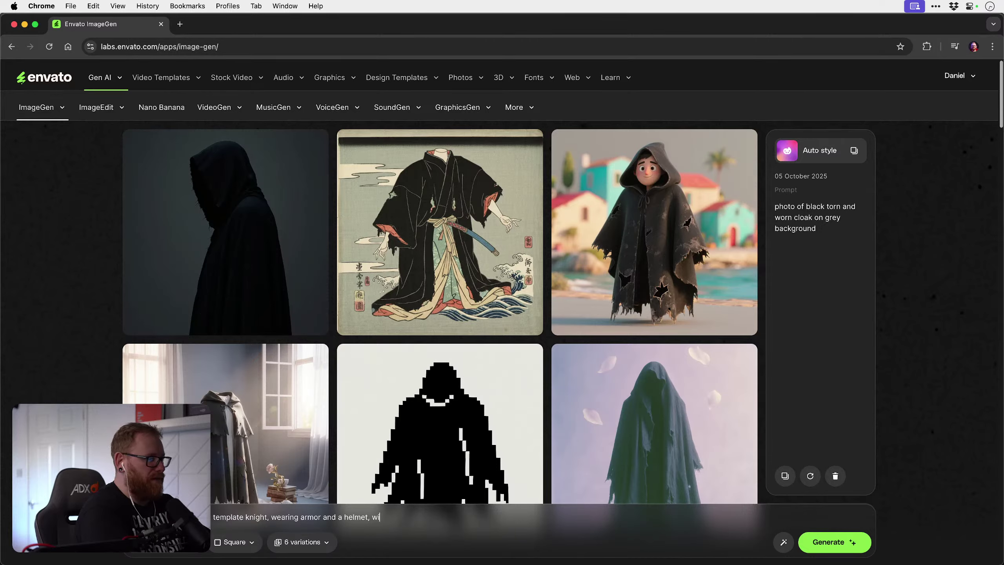
text(elding a m)
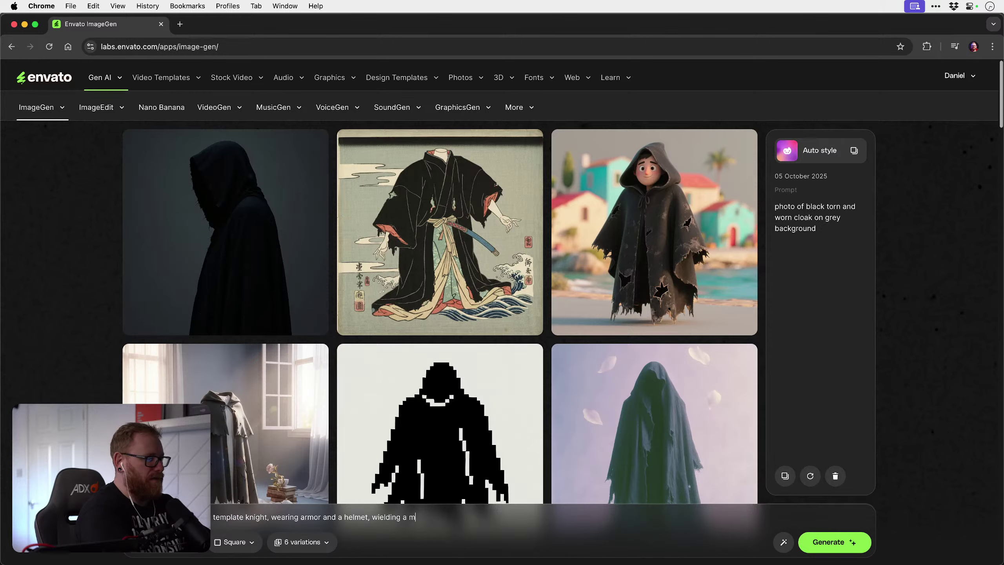
text(assive great sw)
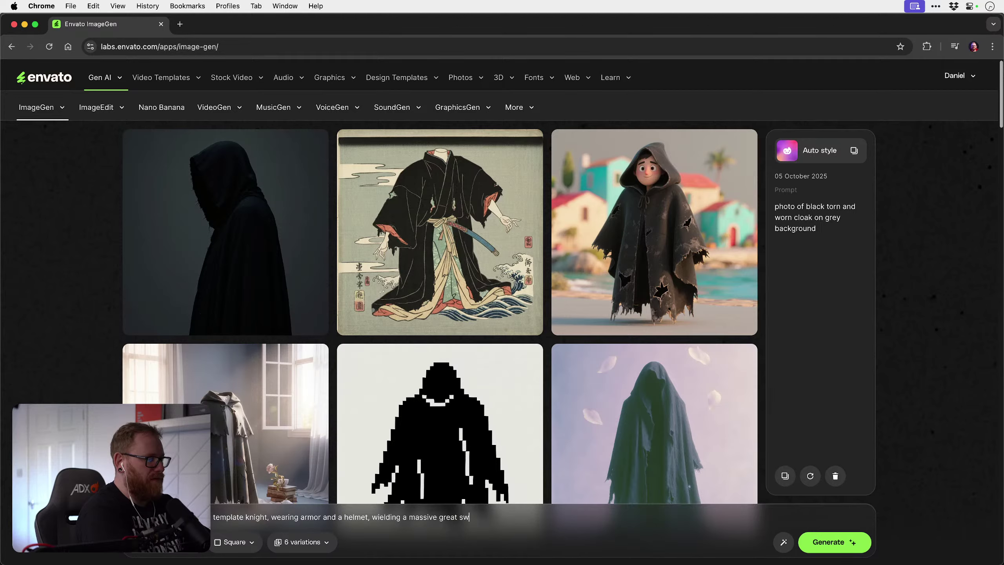
text(ord, o)
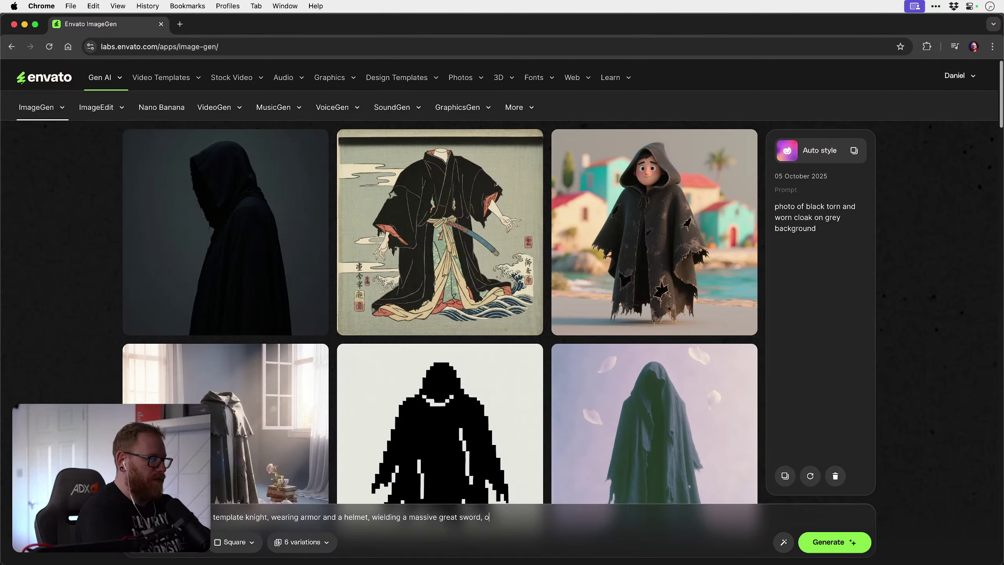
text(n plainbightg)
key(BackSpace)
key(BackSpace)
key(BackSpace)
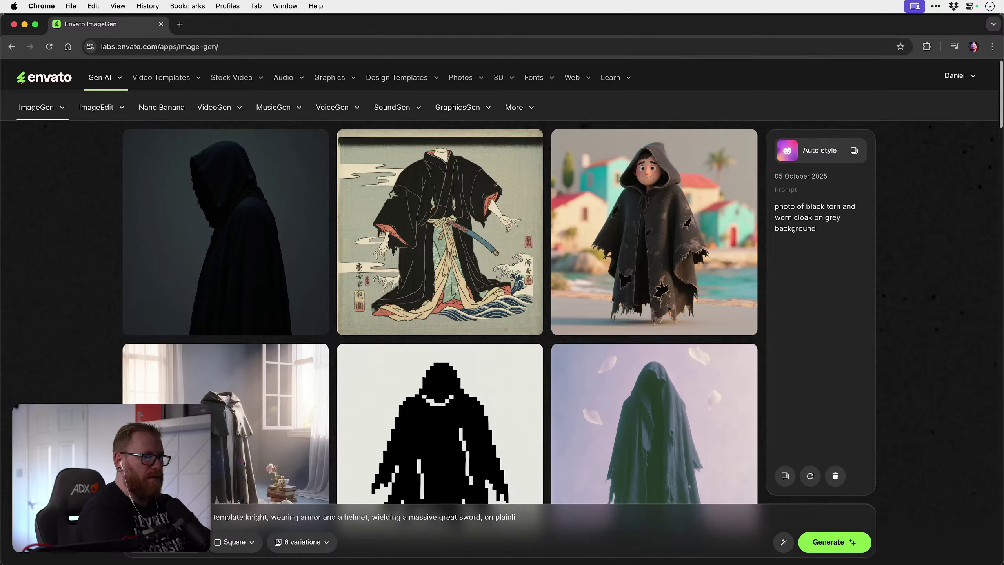
text(light grey )
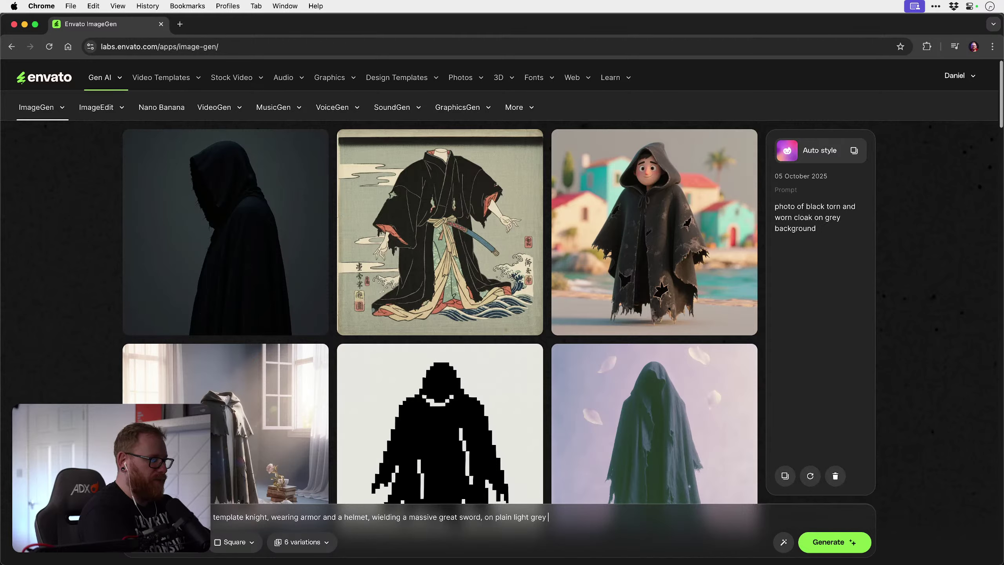
text(background.)
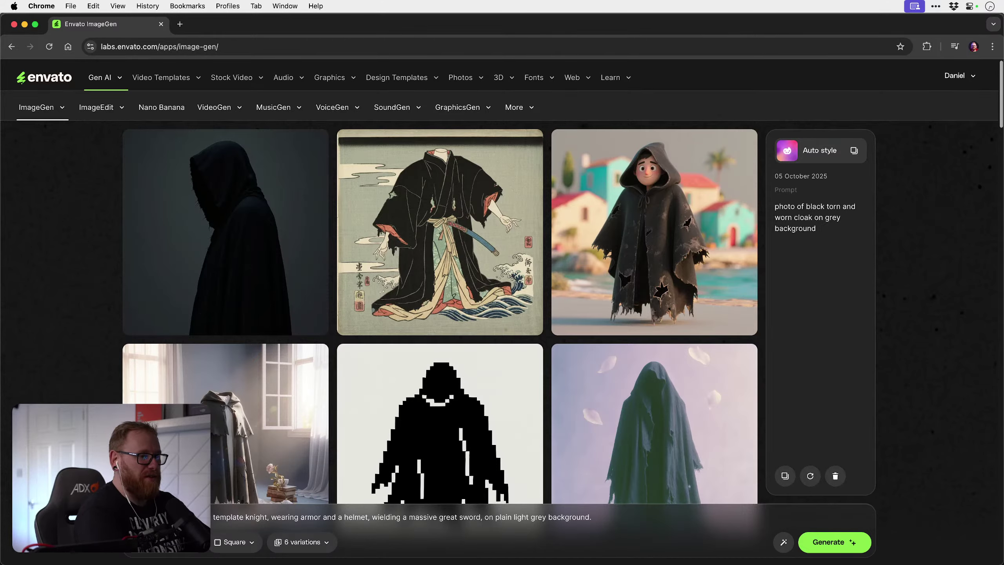
key(super+a)
click(829, 542)
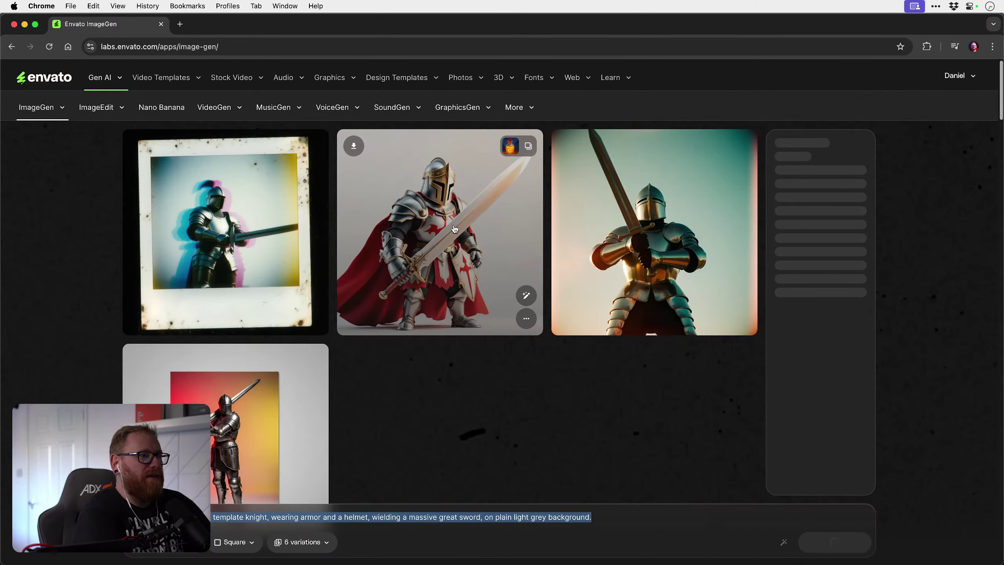
scroll(443, 226, down, 2)
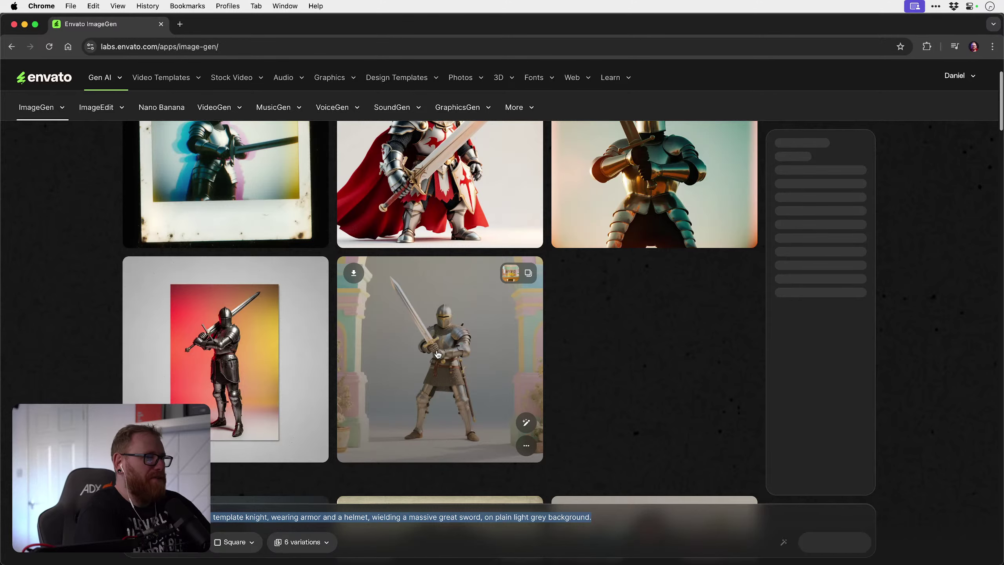
Step: Search Google Images for "flump" in a new tab, view the Wikipedia photo of the sweet, and close the tab
key(super+t)
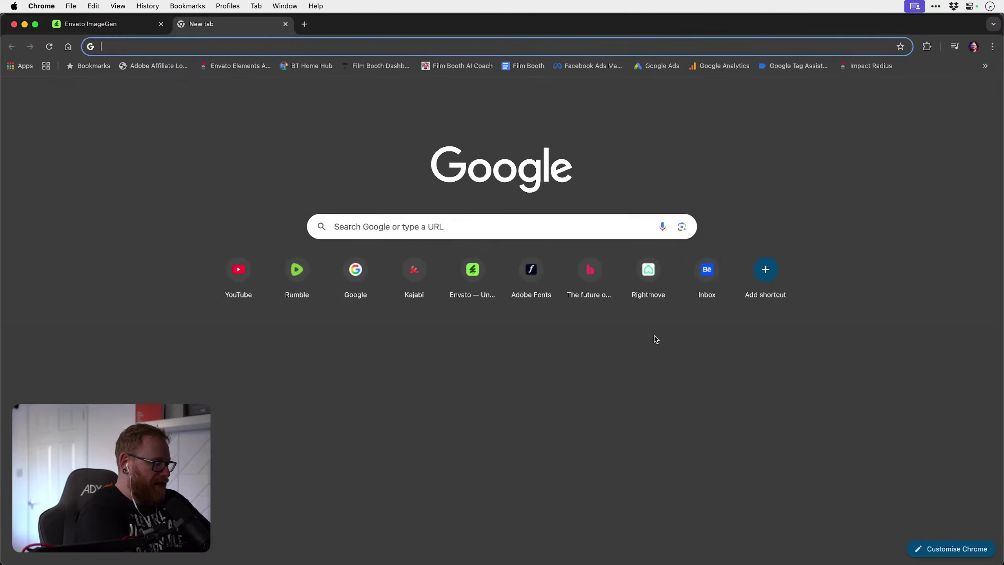
text(flump)
key(Return)
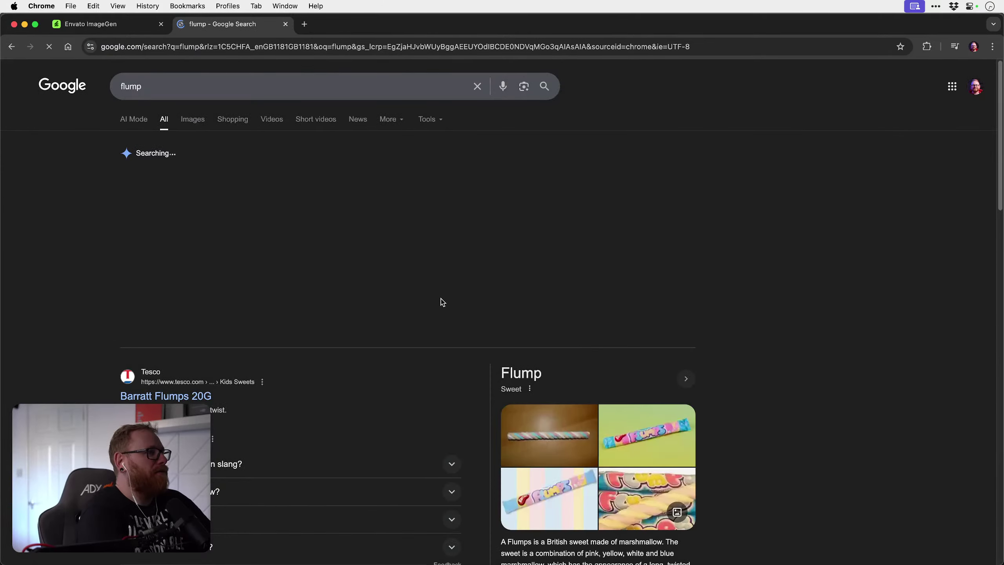
click(193, 121)
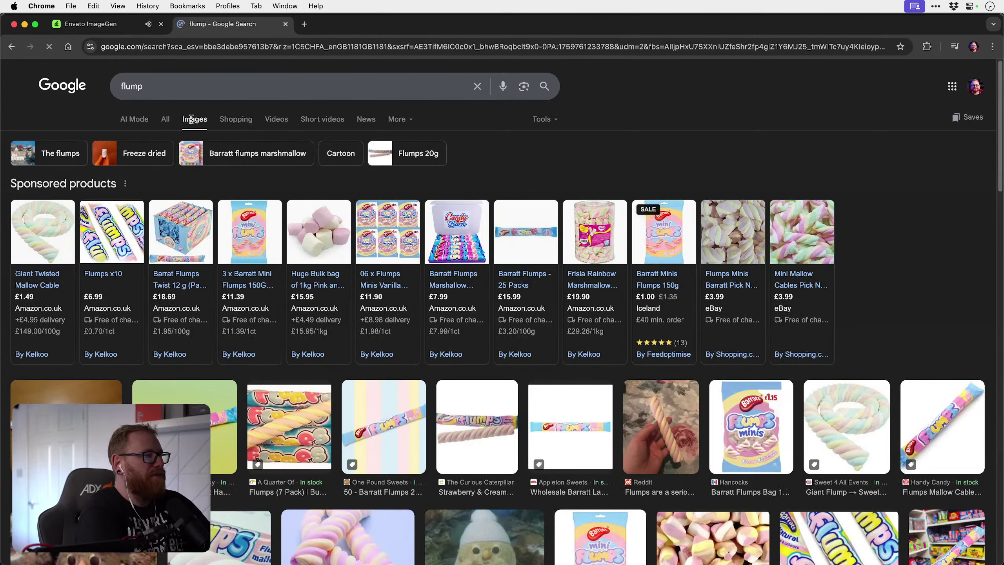
click(71, 390)
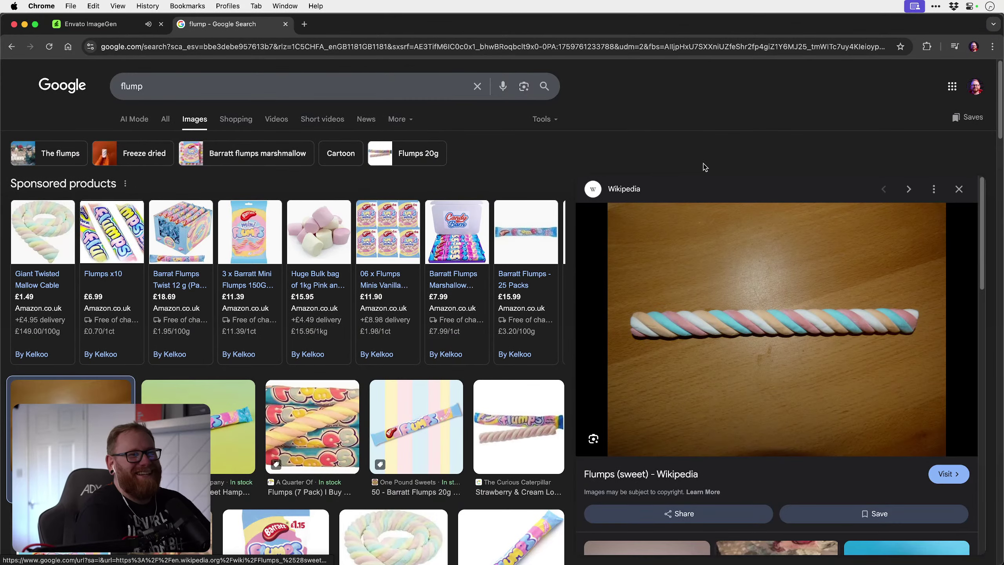
key(super+w)
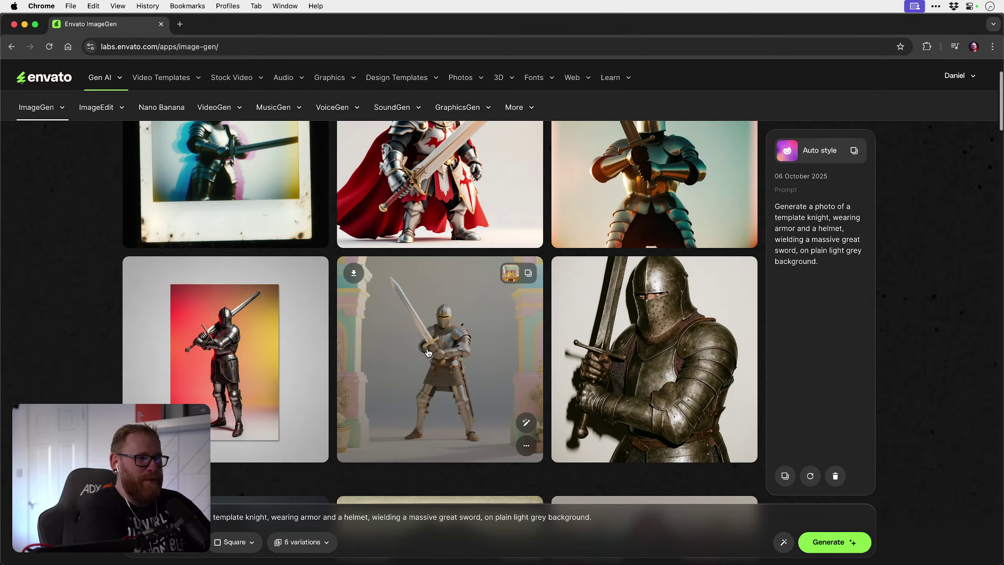
Step: View the Flash Portrait knight image at full size, return to the gallery and look over the generated images
click(617, 325)
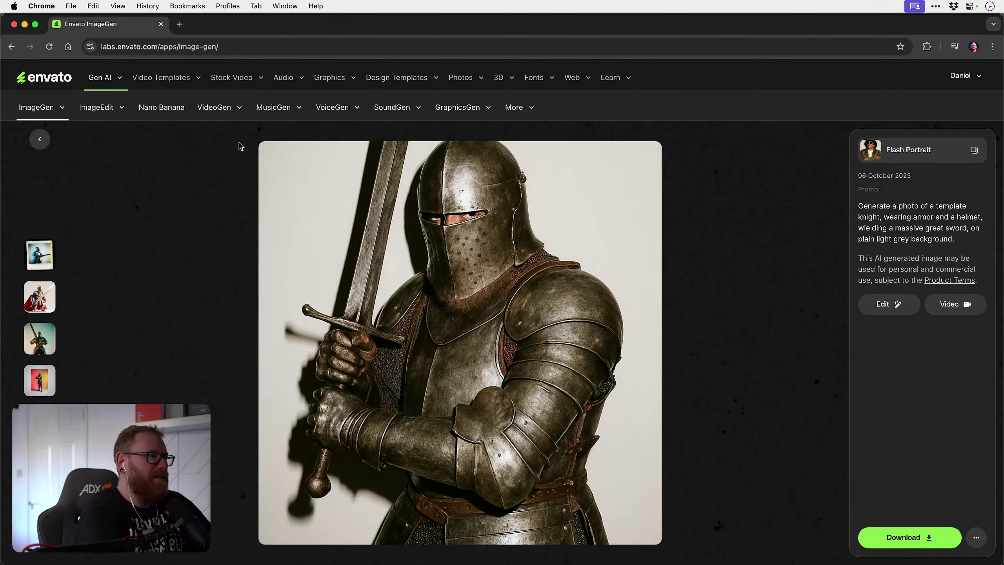
click(40, 138)
scroll(378, 281, down, 5)
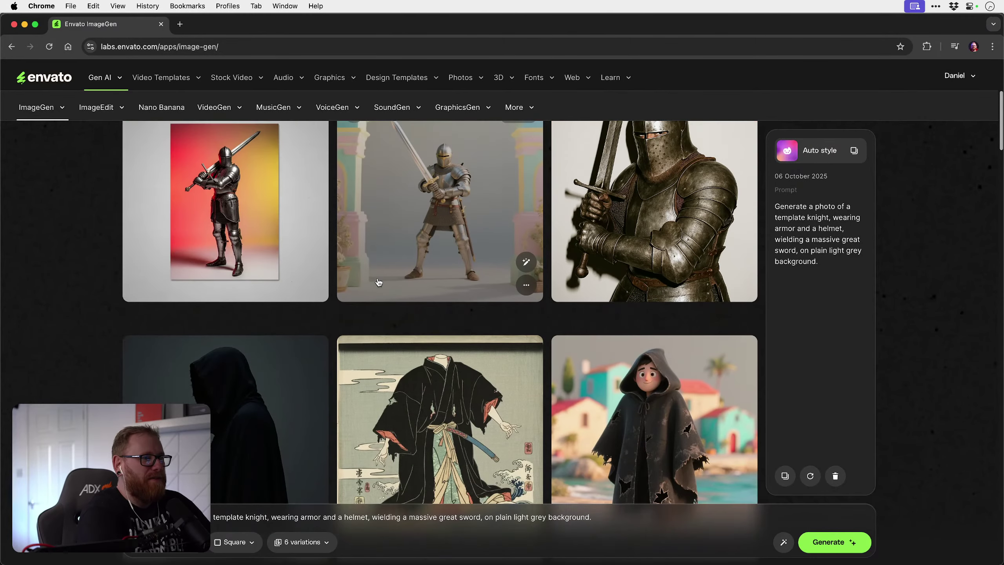
scroll(378, 282, up, 8)
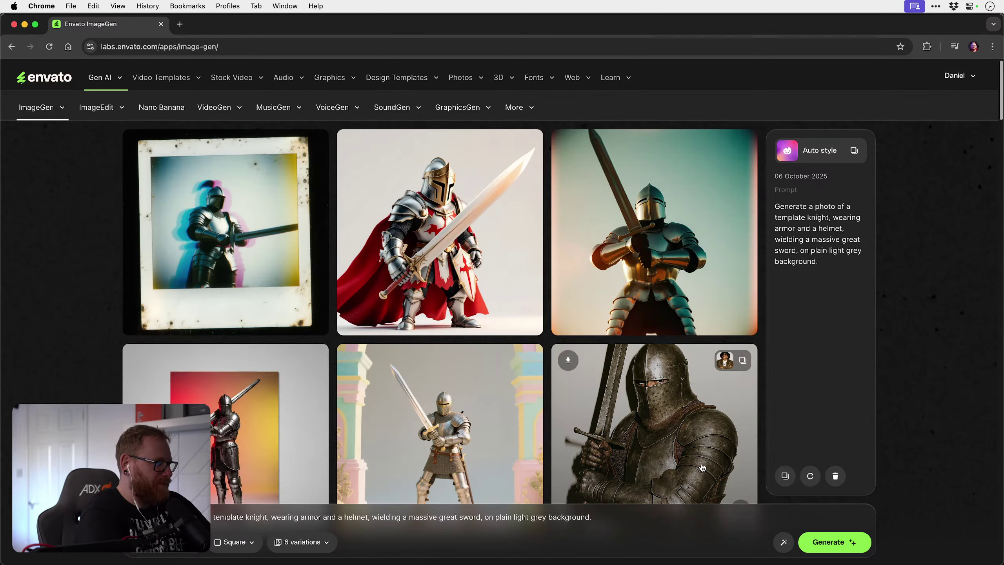
Step: Generate another six variations from the same prompt and view the Whispering Strokes ink-style knight at full size before returning to the gallery
key(super+Tab)
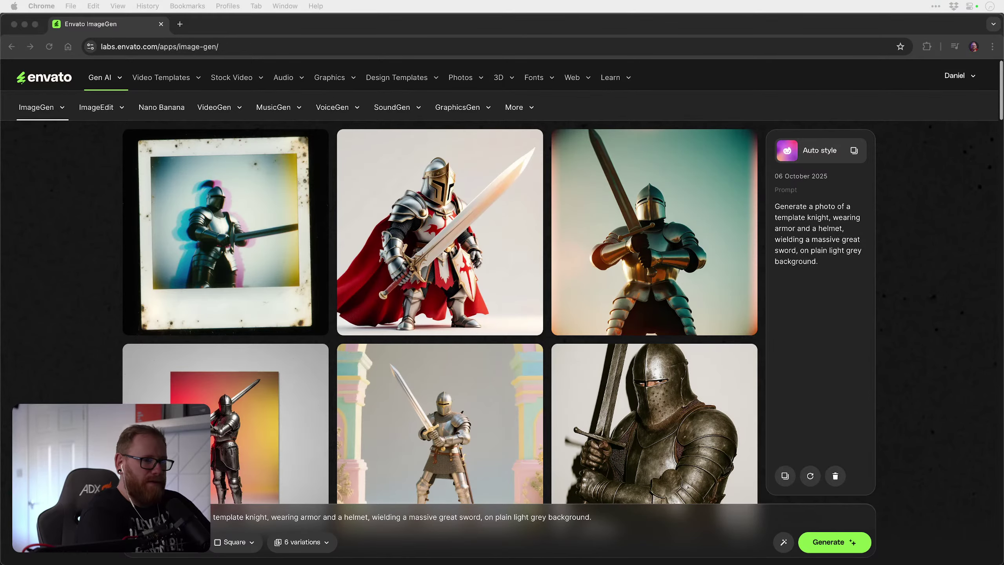
click(830, 539)
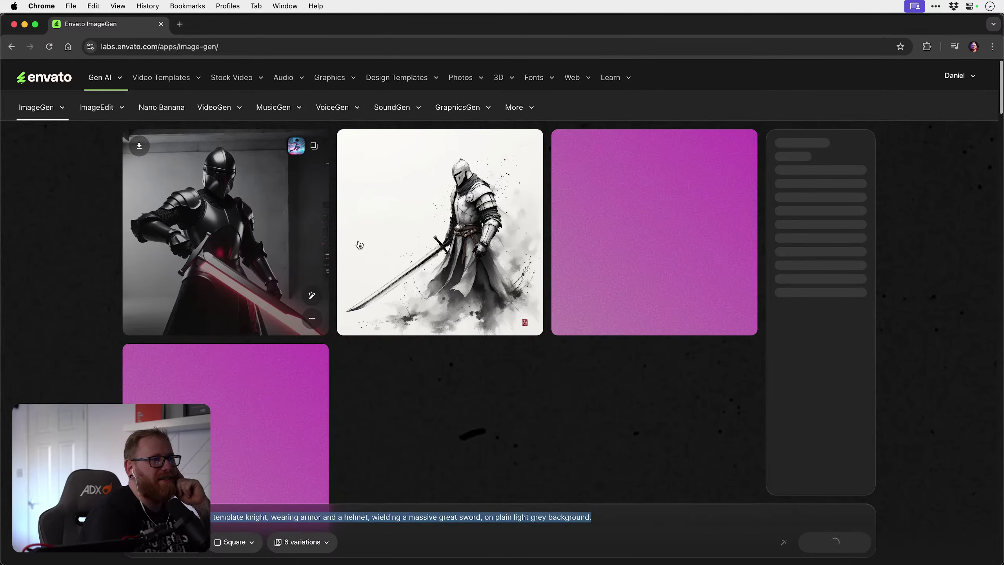
click(448, 263)
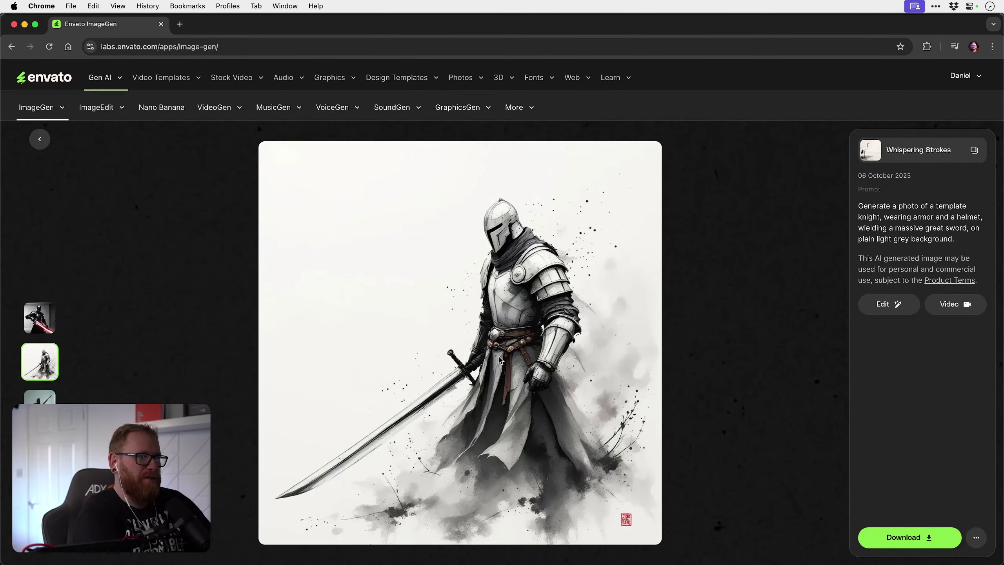
key(Escape)
scroll(404, 329, down, 3)
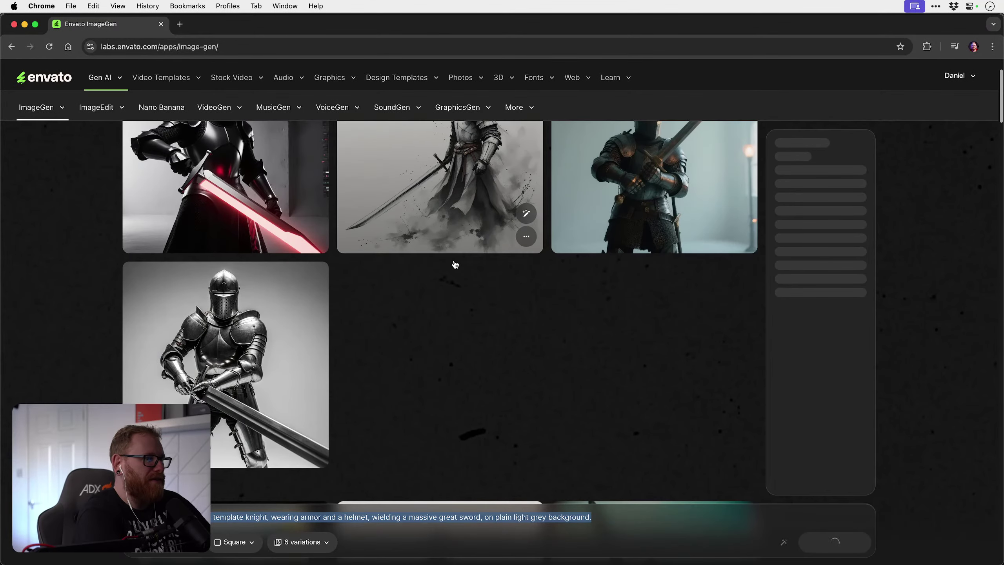
scroll(456, 264, up, 2)
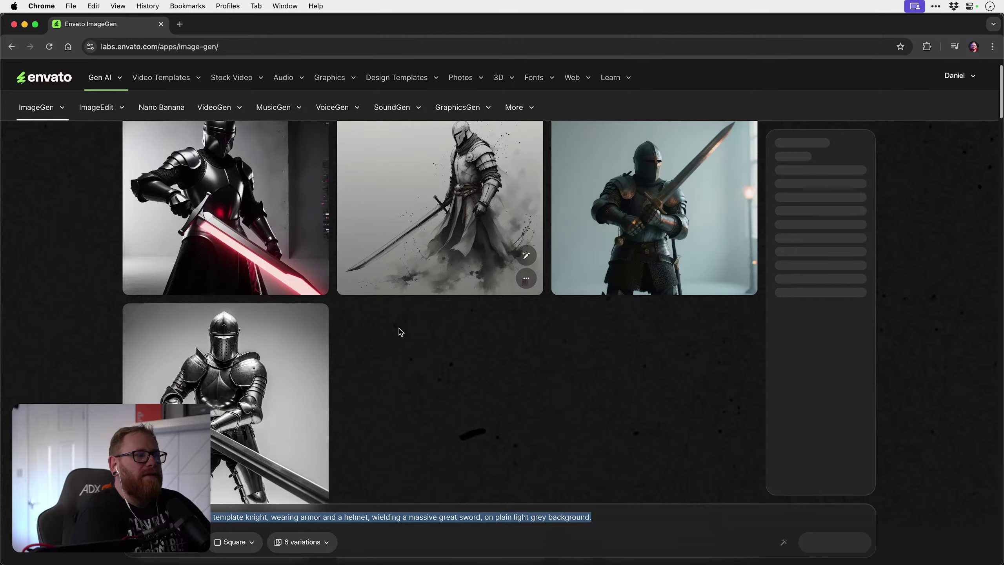
Step: Insert "medieval" before "template knight" in the prompt and generate six new variations
click(215, 519)
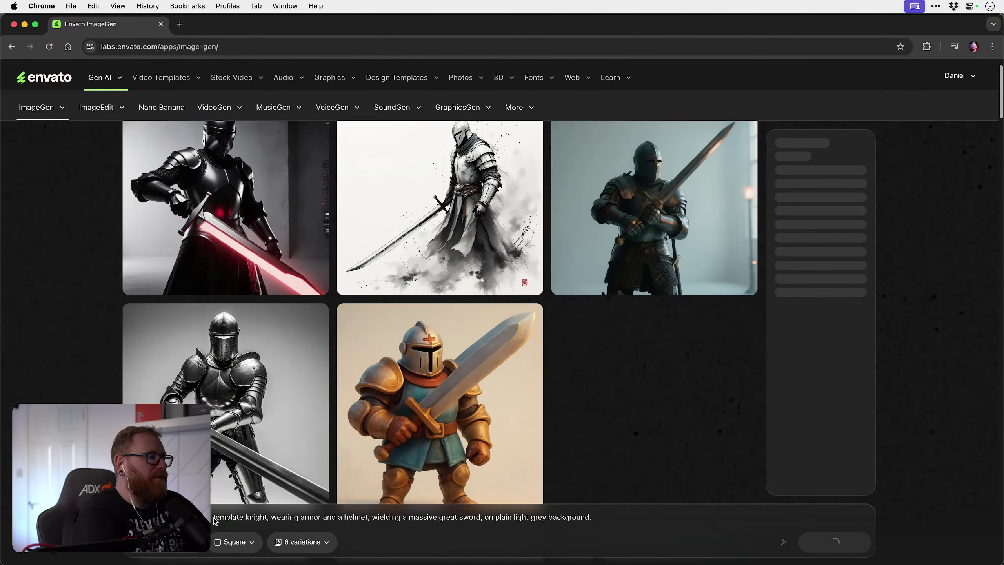
text(medie)
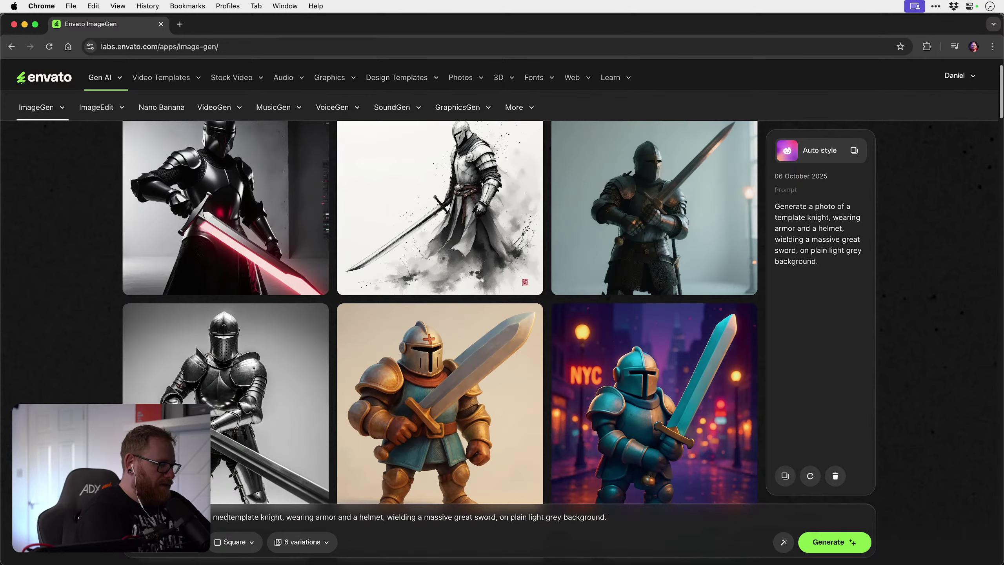
text(val)
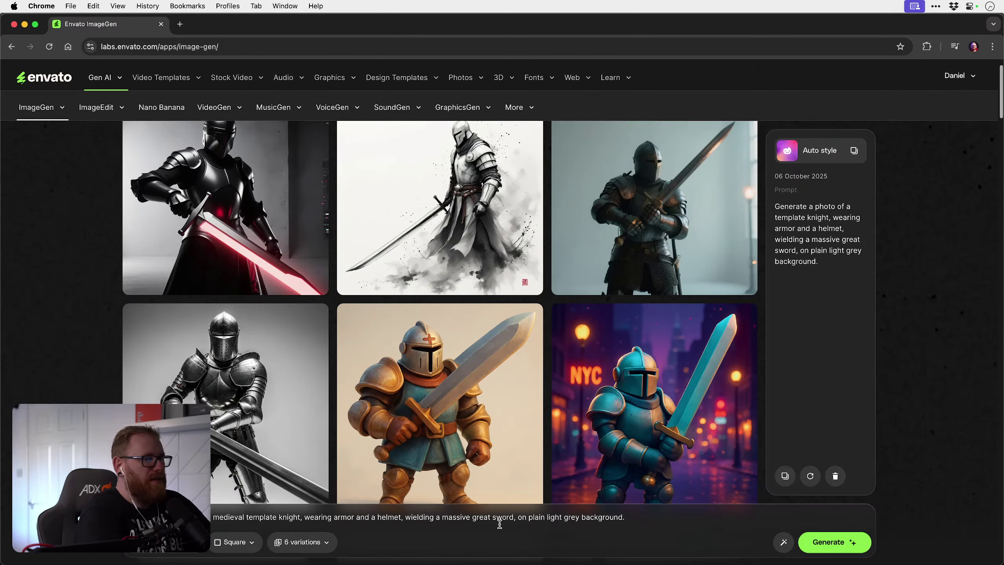
triple_click(617, 518)
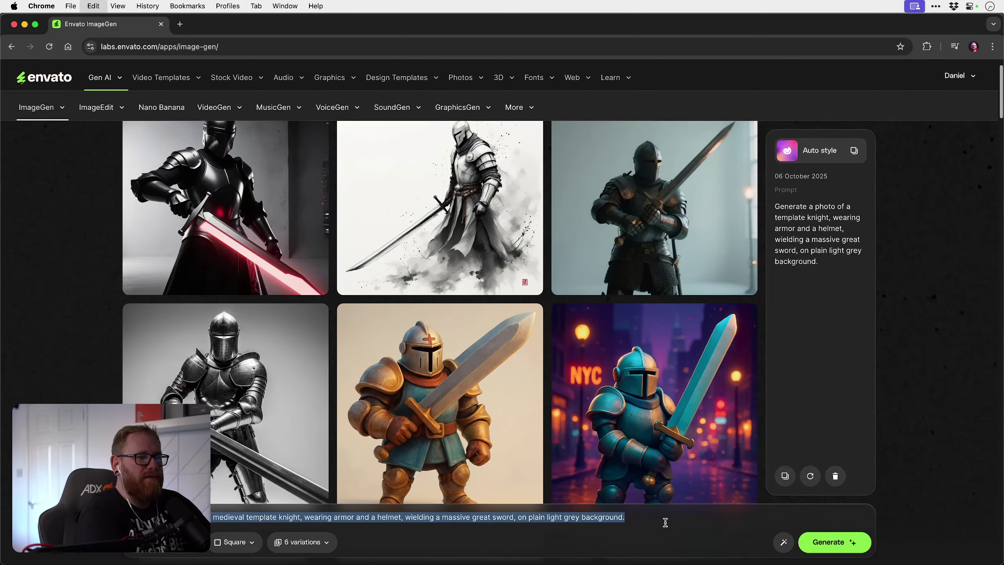
click(829, 550)
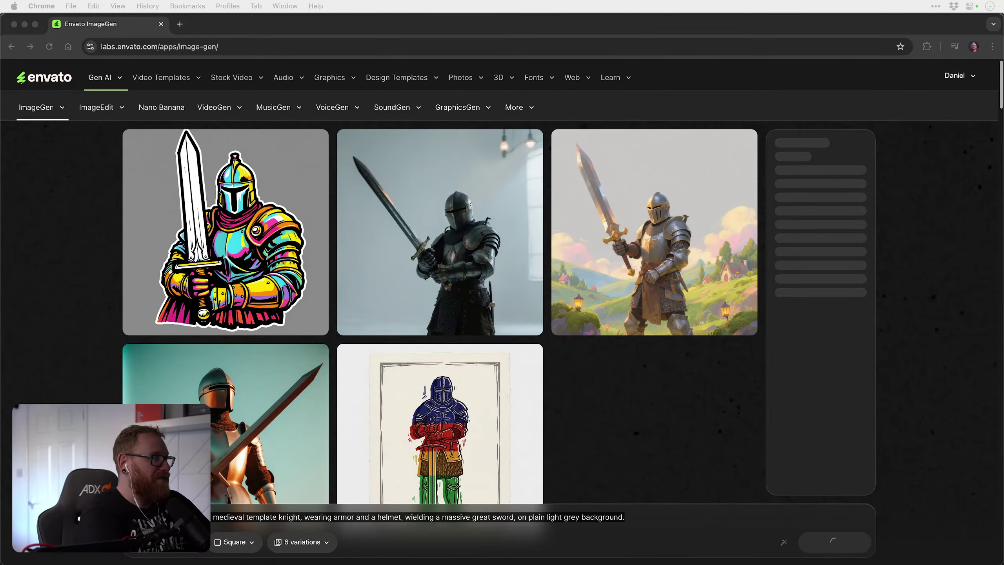
Step: Replace the prompt with the copied photo-realistic medieval Templar knight description, generate six variations and look over the images
click(484, 523)
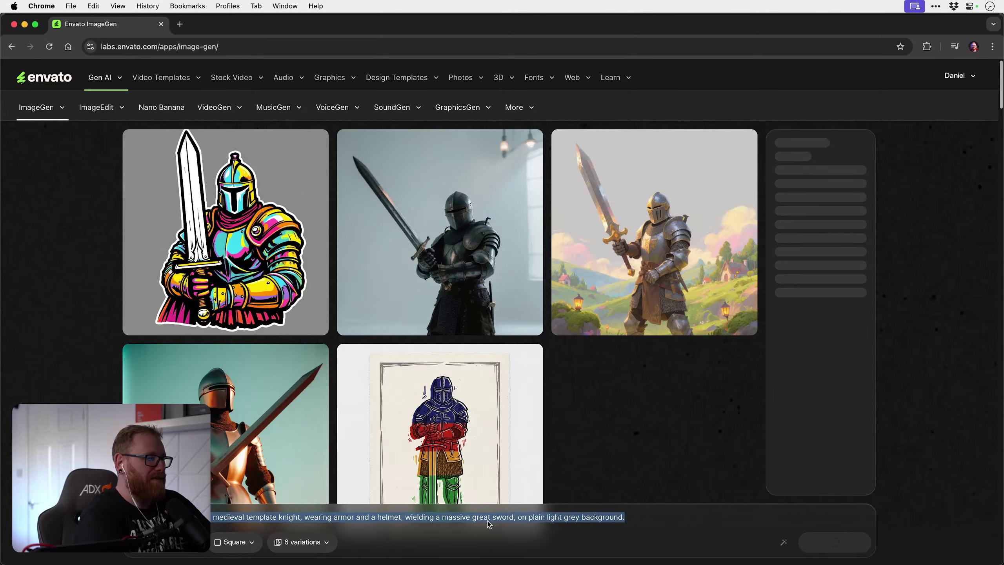
key(super+a)
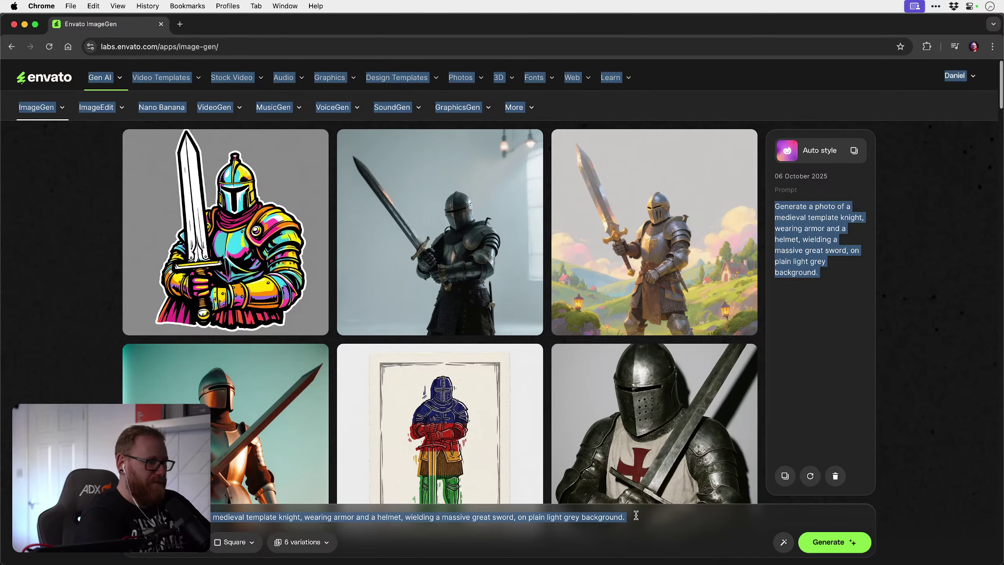
click(629, 521)
key(super+a)
key(BackSpace)
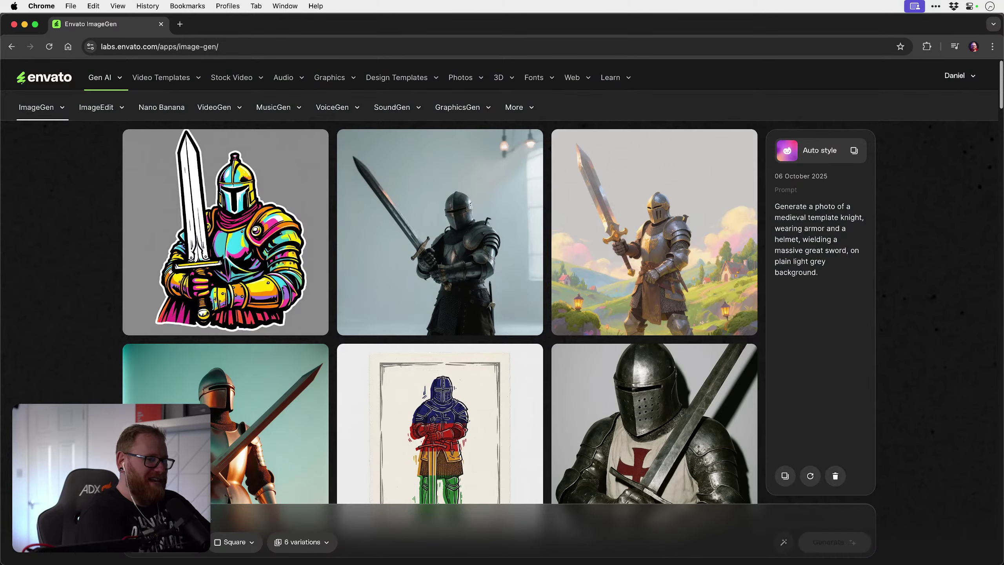
key(super+v)
click(825, 543)
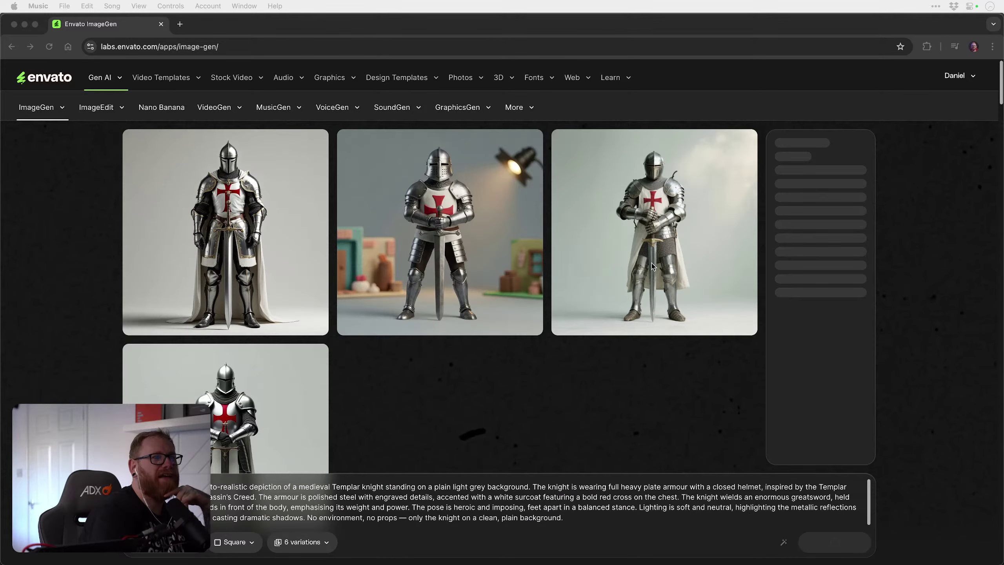
click(651, 374)
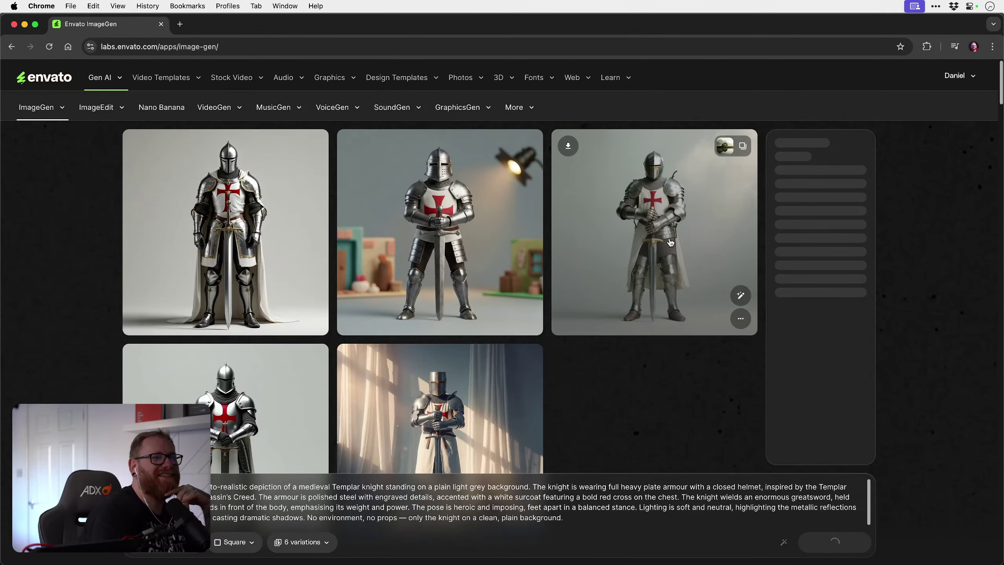
scroll(655, 226, down, 3)
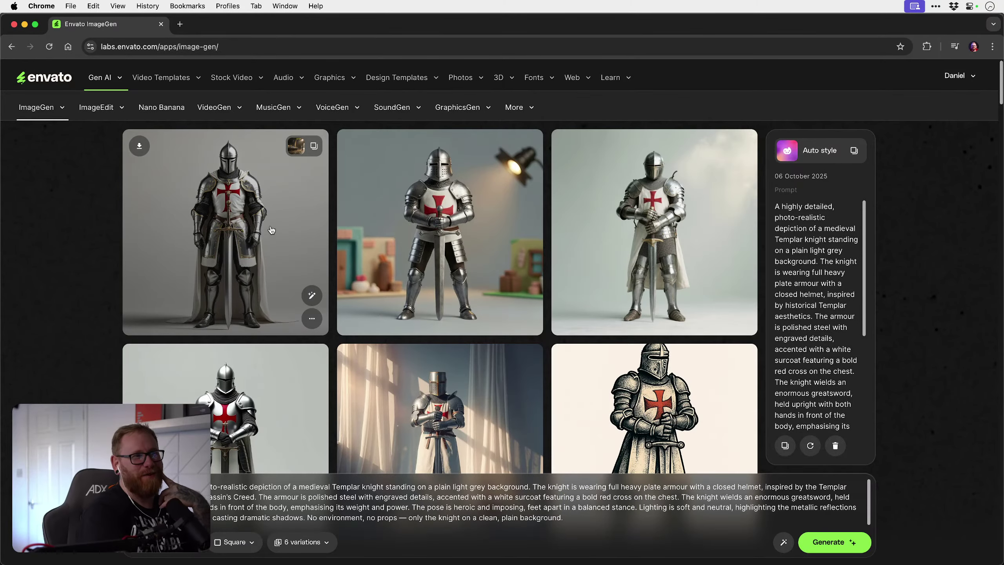
scroll(271, 230, down, 1)
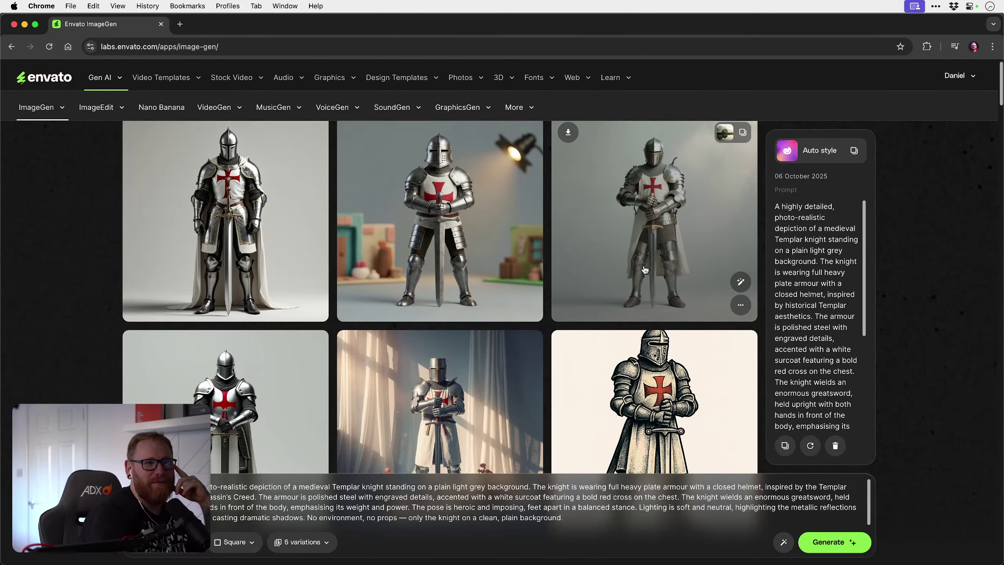
scroll(645, 270, down, 6)
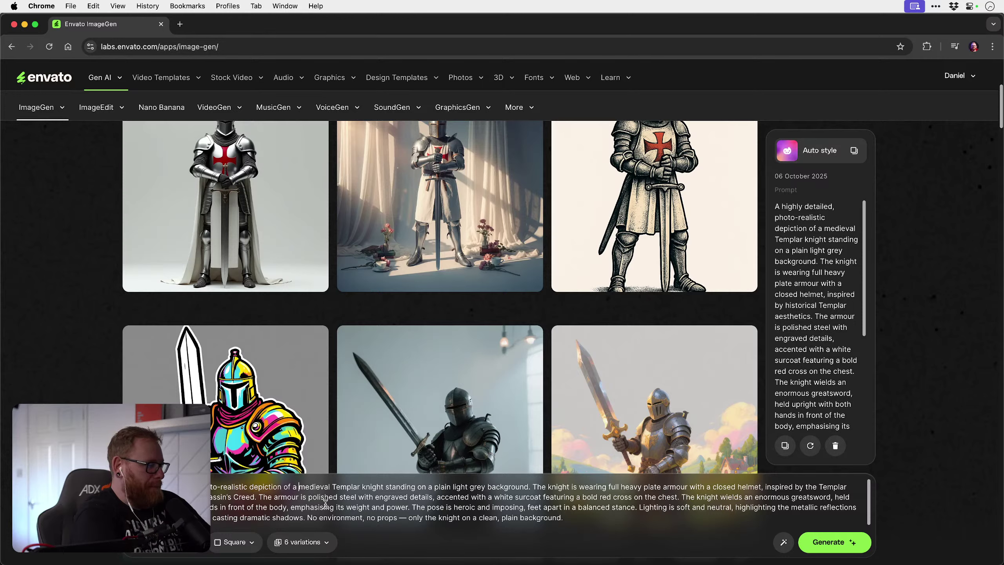
Step: Change "medieval" to "fantasy" in the knight prompt and insert "dragon" before "plate armour"
text(fantasy)
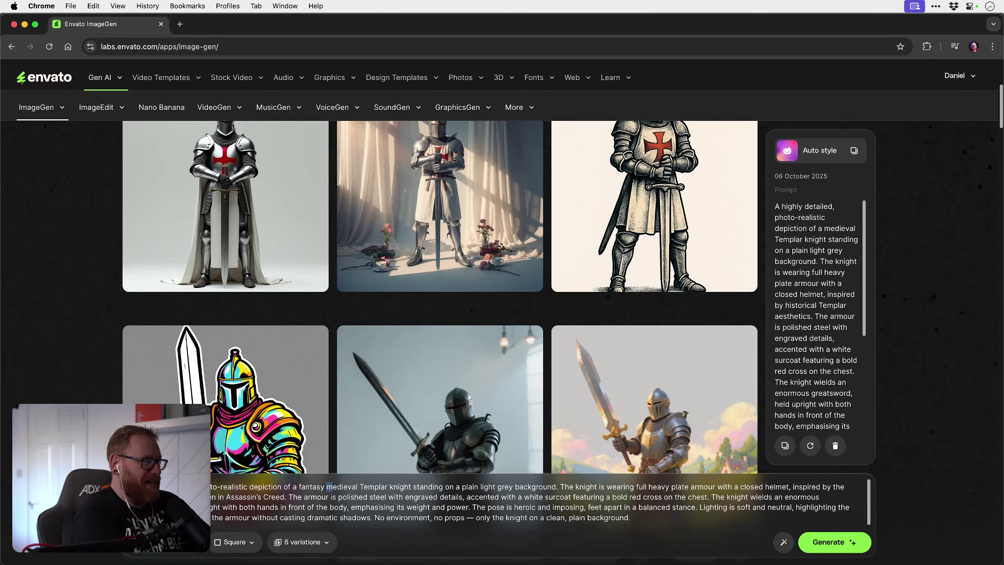
drag(330, 487, 342, 487)
key(BackSpace)
key(BackSpace)
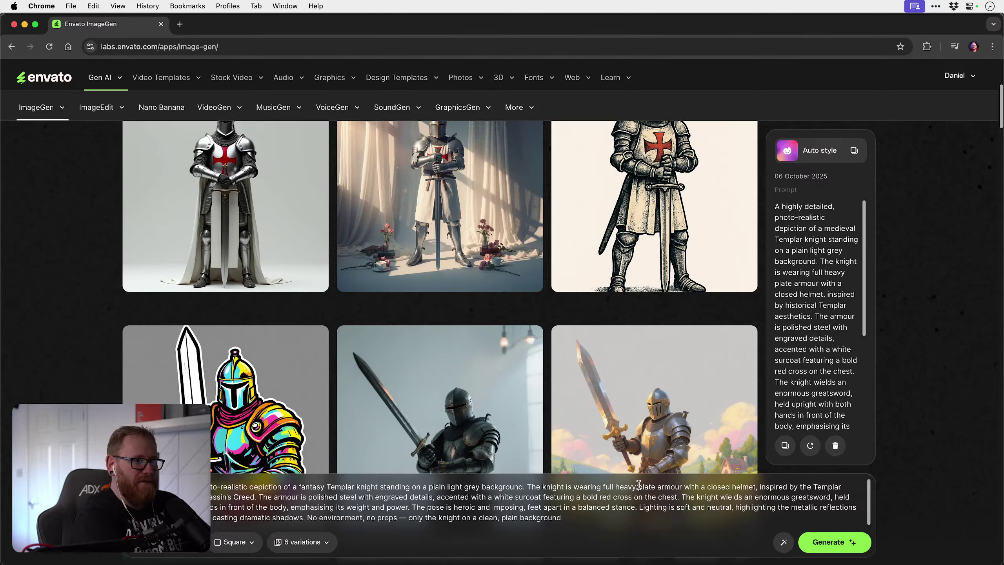
text(dragon )
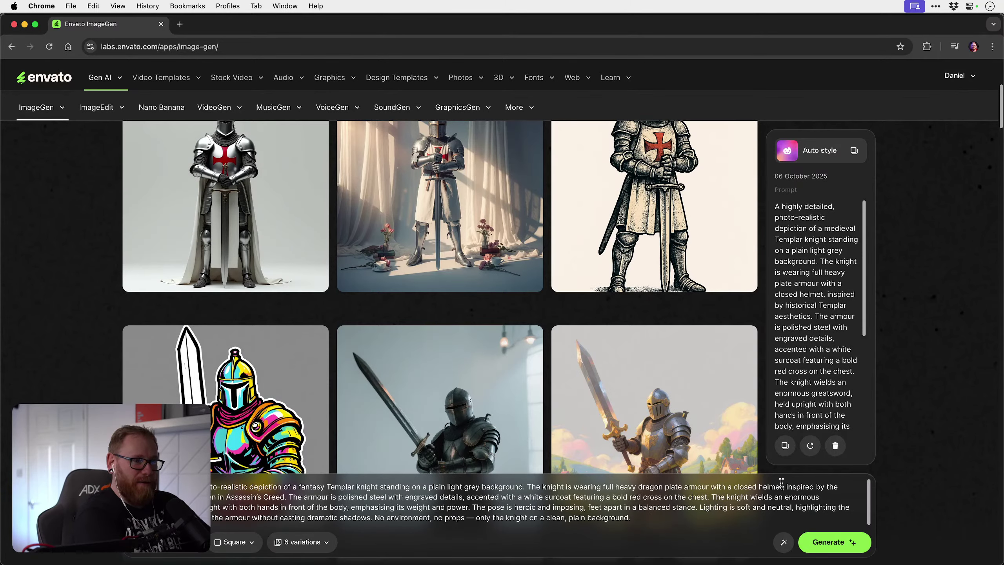
Step: Add "and amazing dragon inspired detailing on the armor" after "closed helmet" in the prompt and generate six variations
text( and )
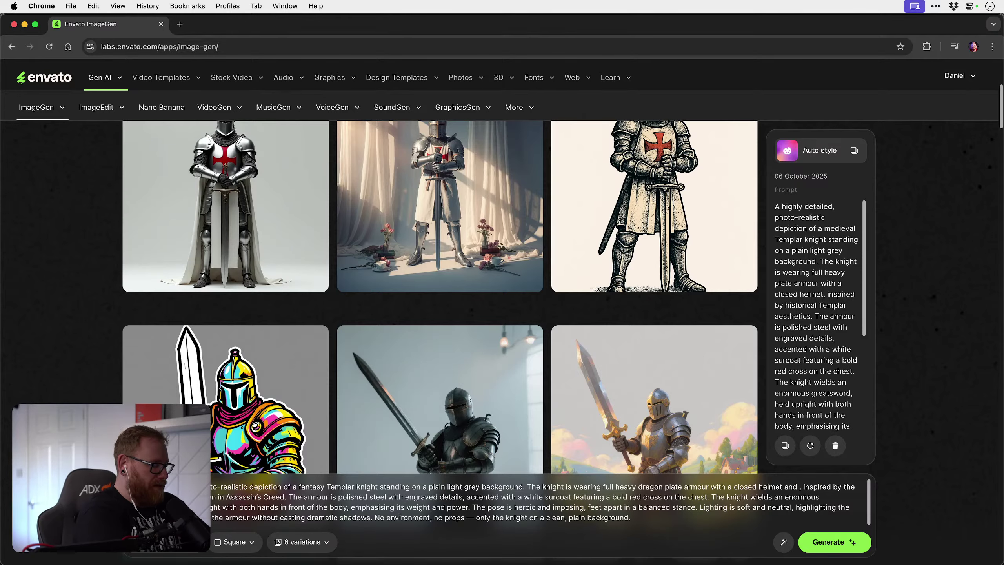
text(amazing dragon)
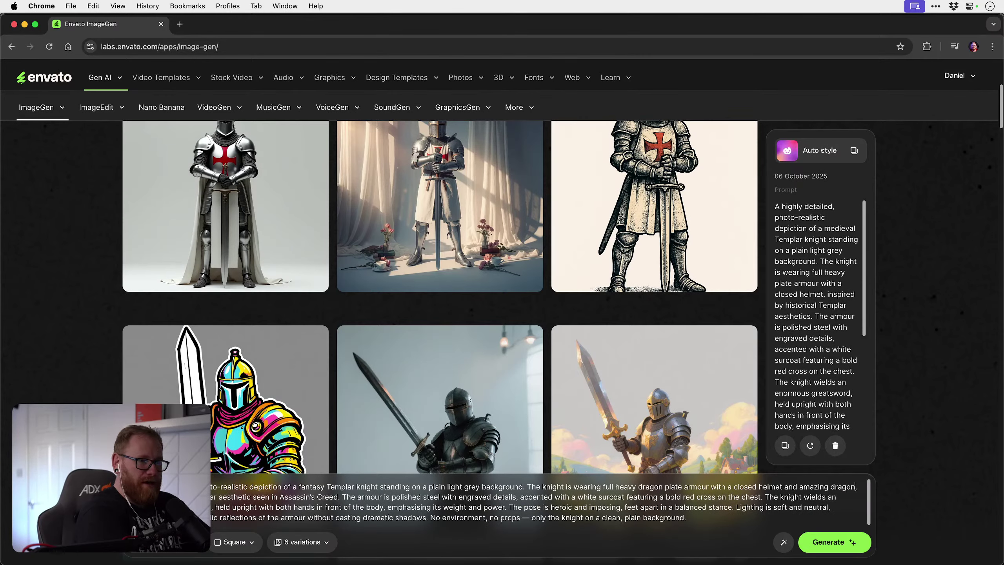
text( s)
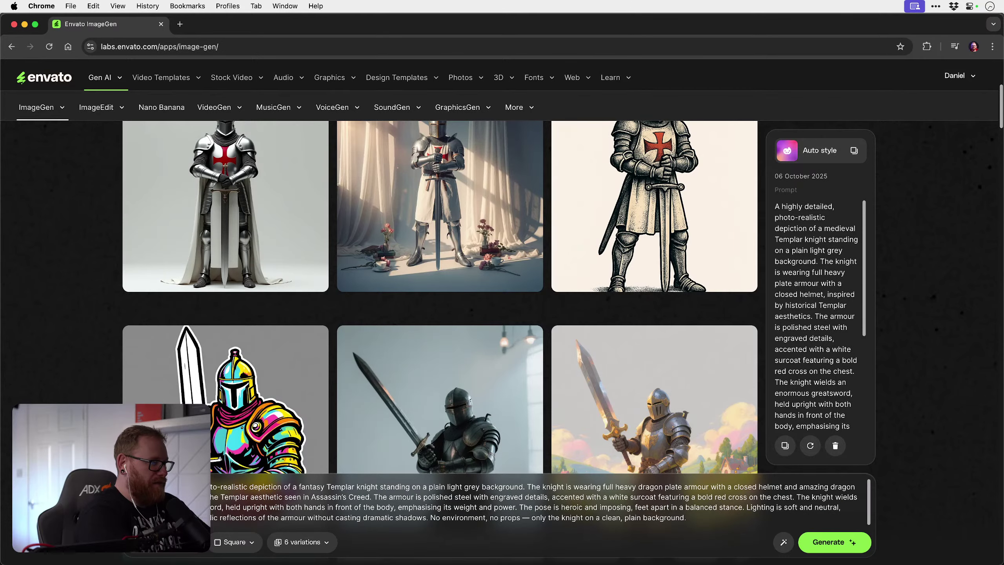
text(houlder armour)
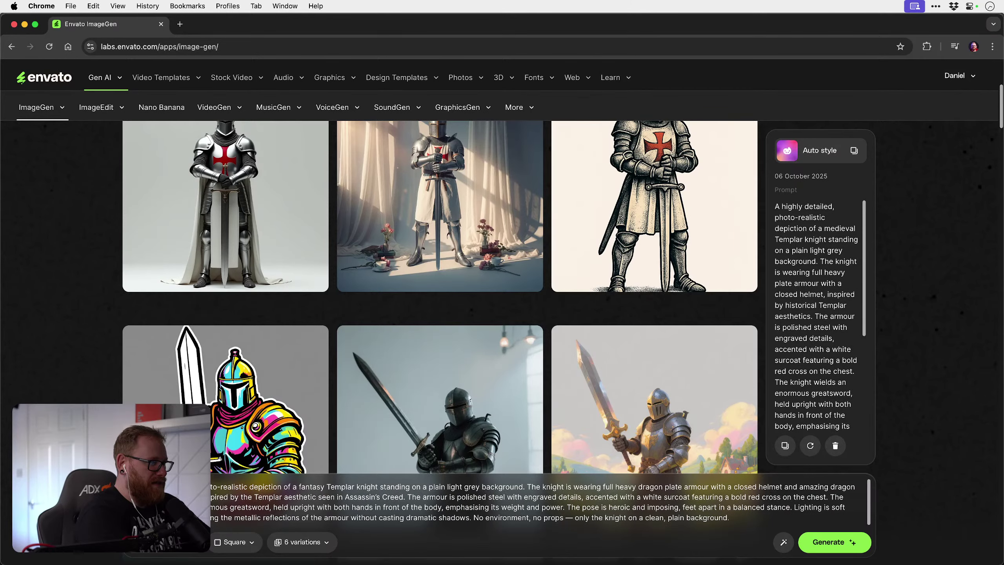
text(on the armor)
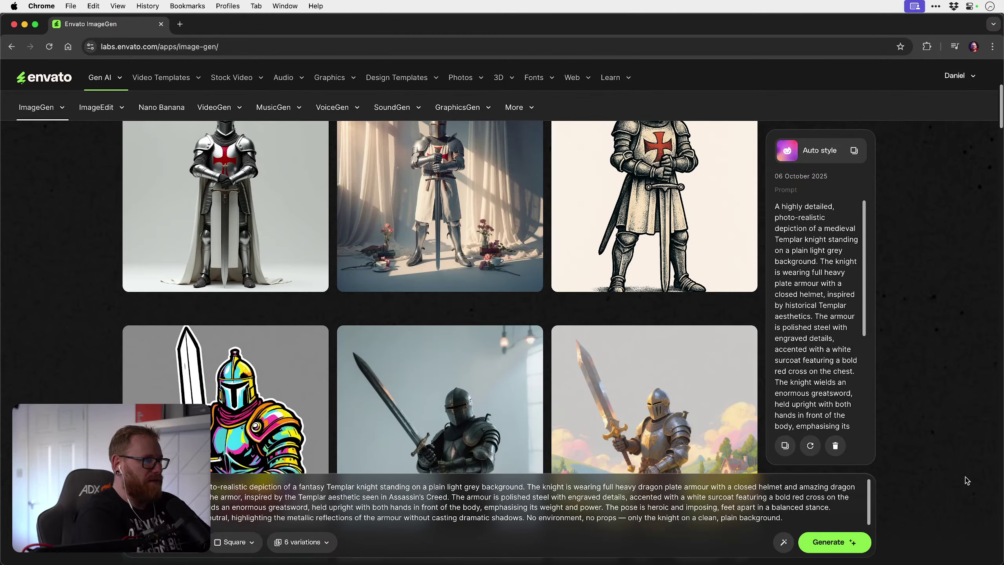
click(862, 534)
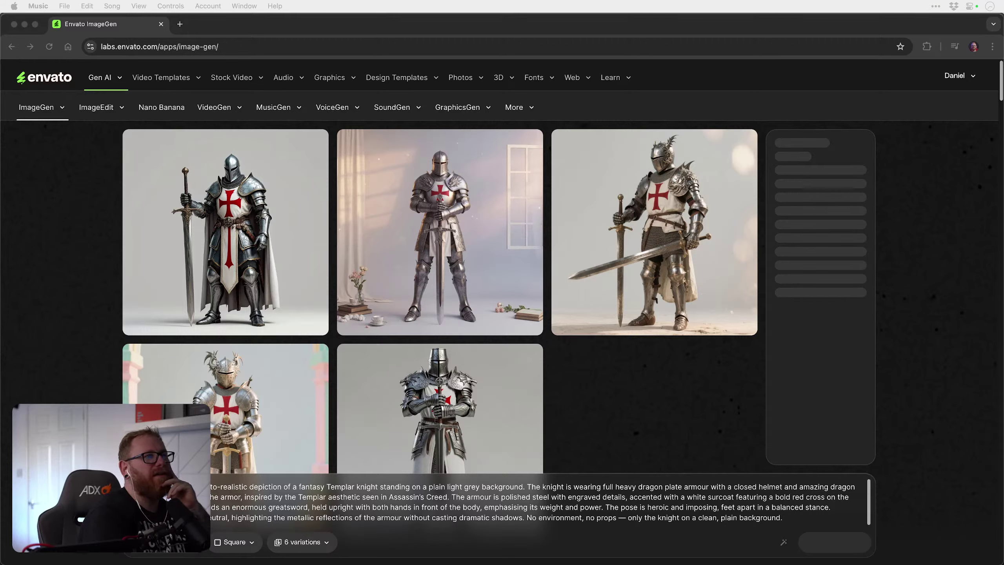
click(75, 200)
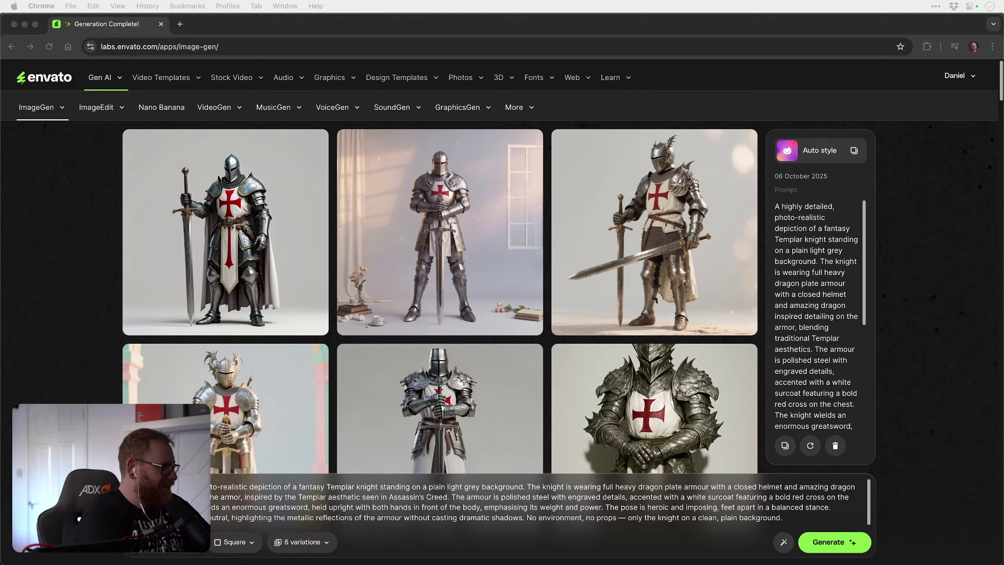
drag(386, 562, 360, 153)
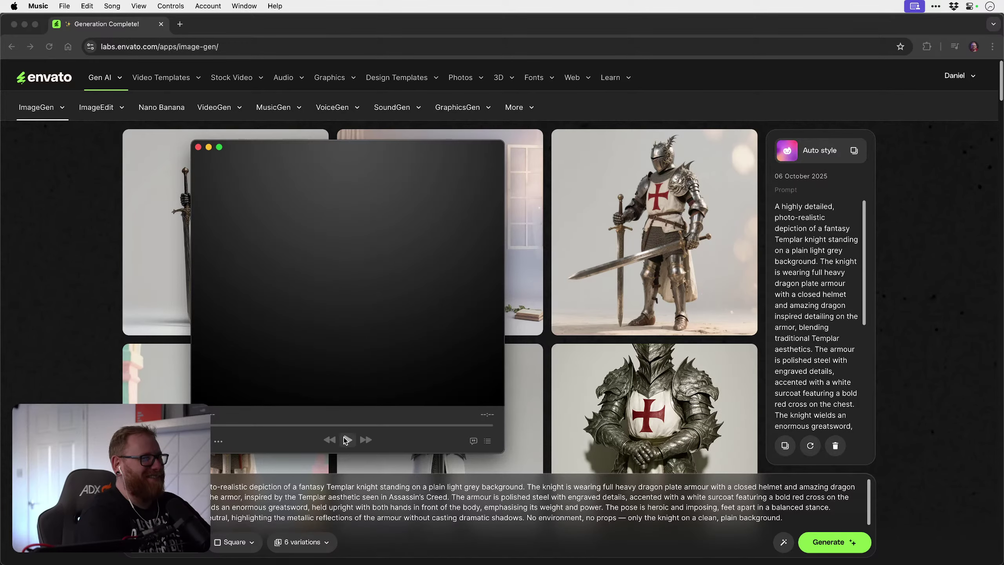
click(219, 441)
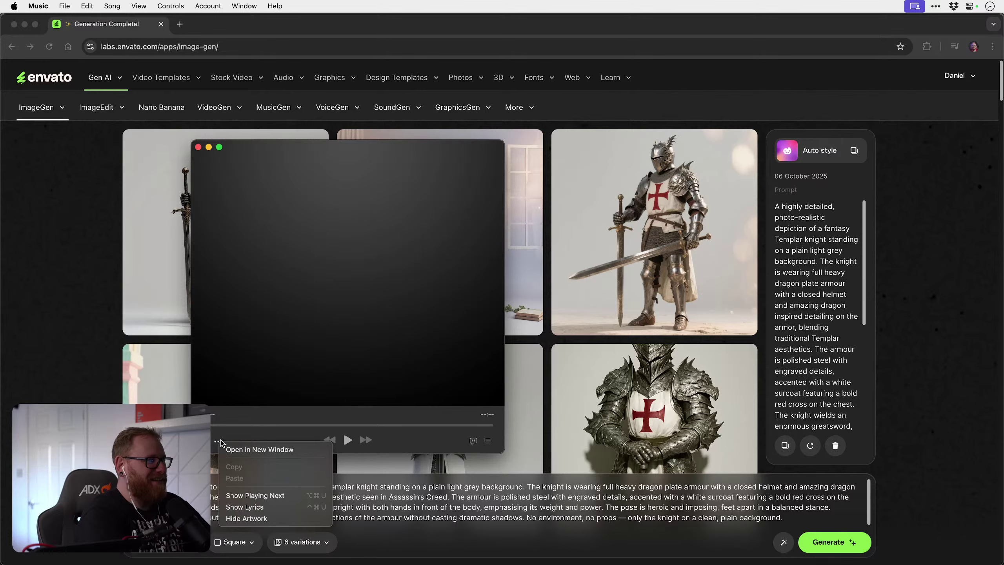
click(443, 435)
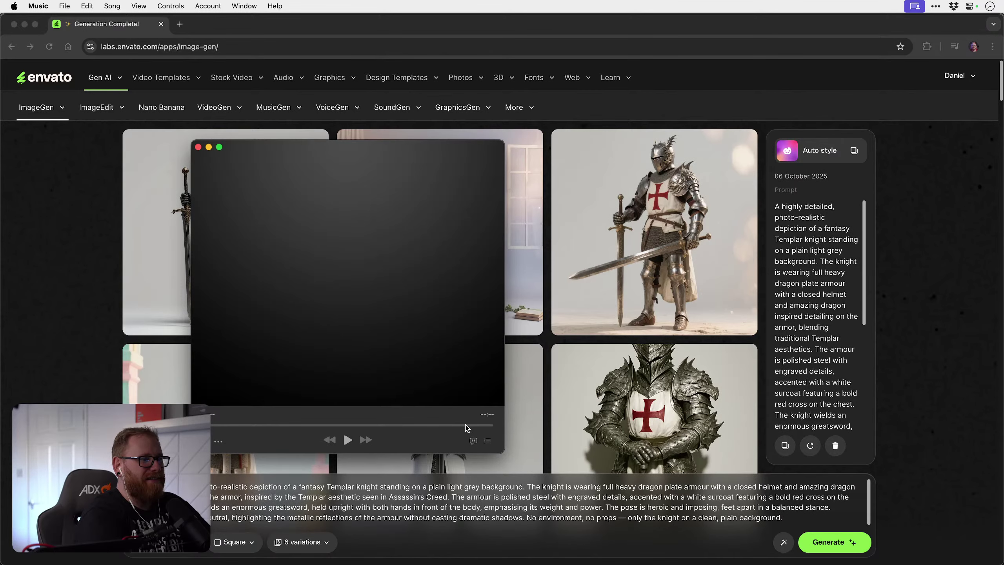
click(488, 441)
click(487, 359)
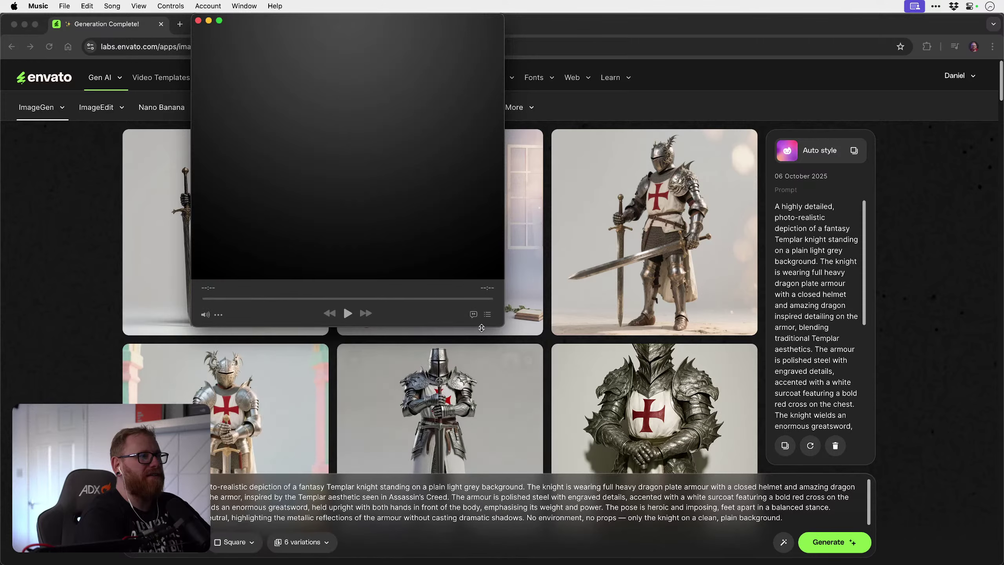
drag(283, 25, 253, 163)
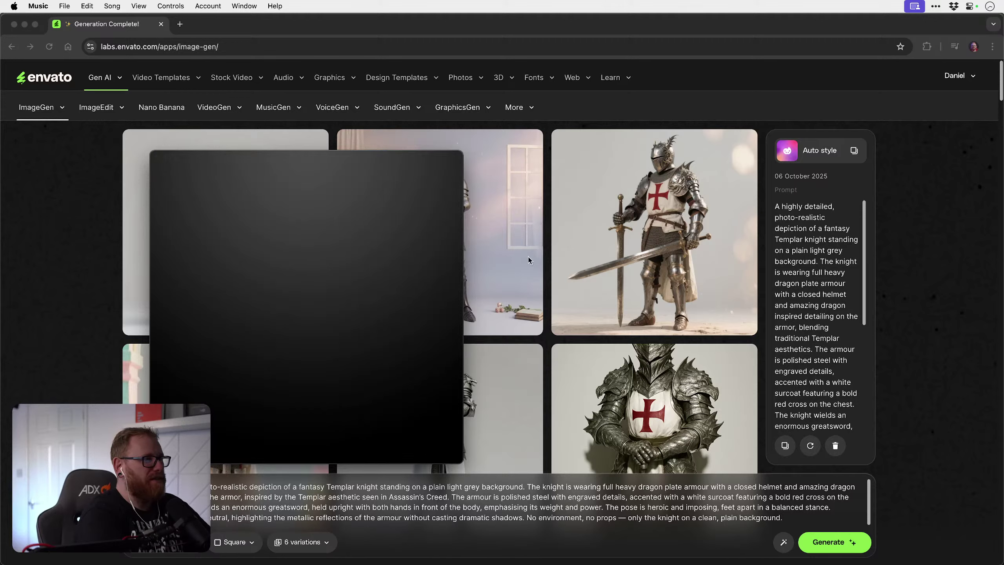
mouse_move(269, 210)
click(181, 451)
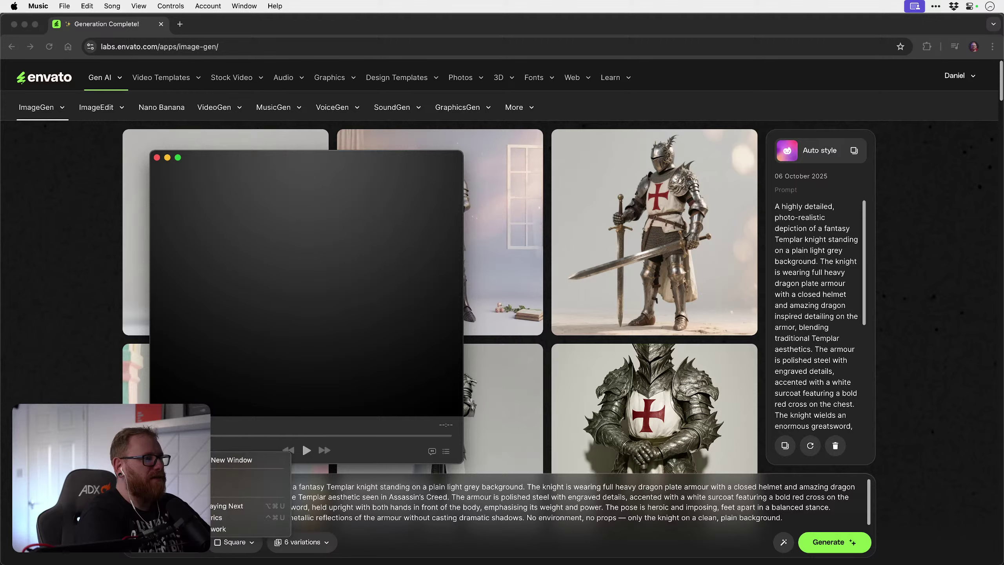
click(203, 156)
click(139, 6)
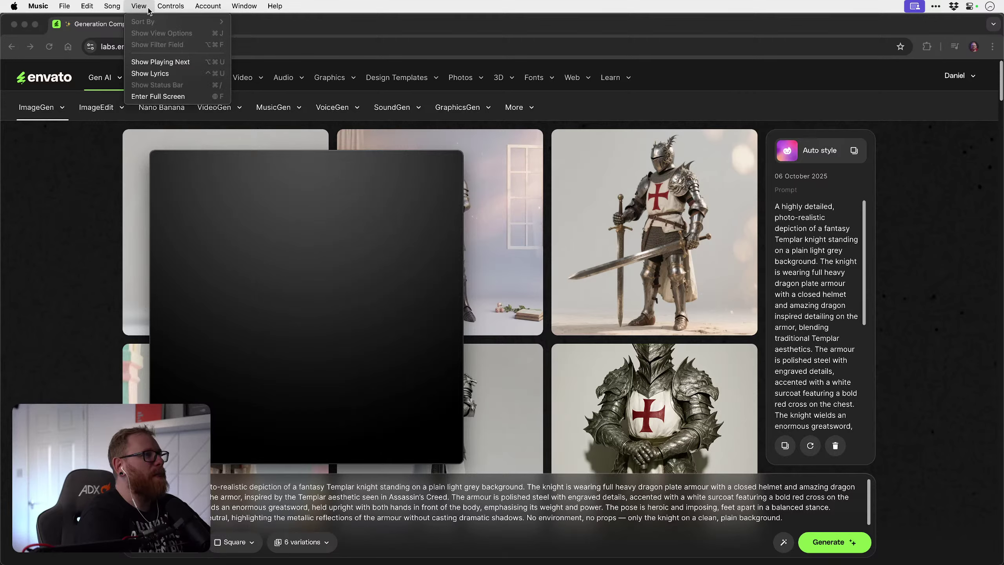
mouse_move(168, 6)
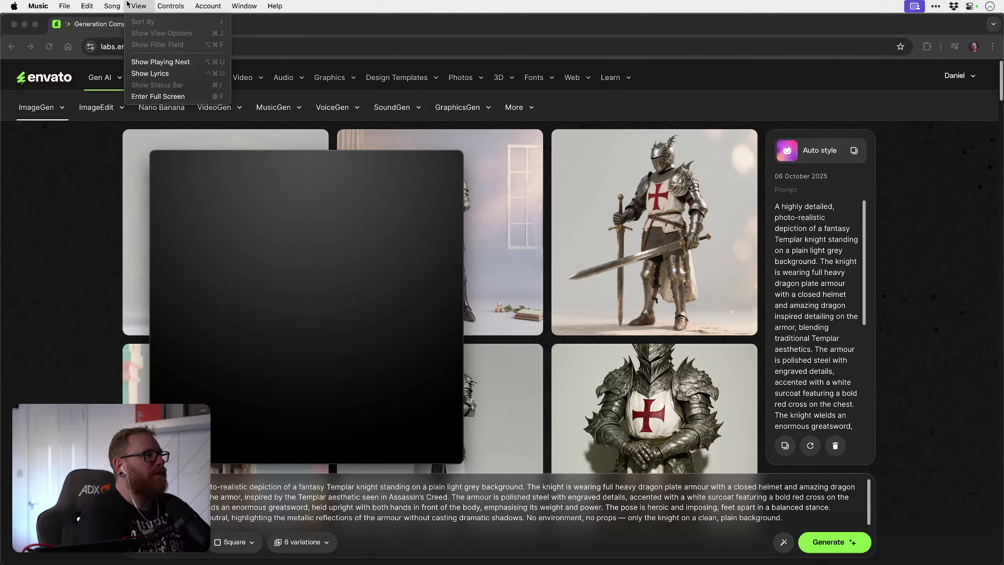
mouse_move(88, 6)
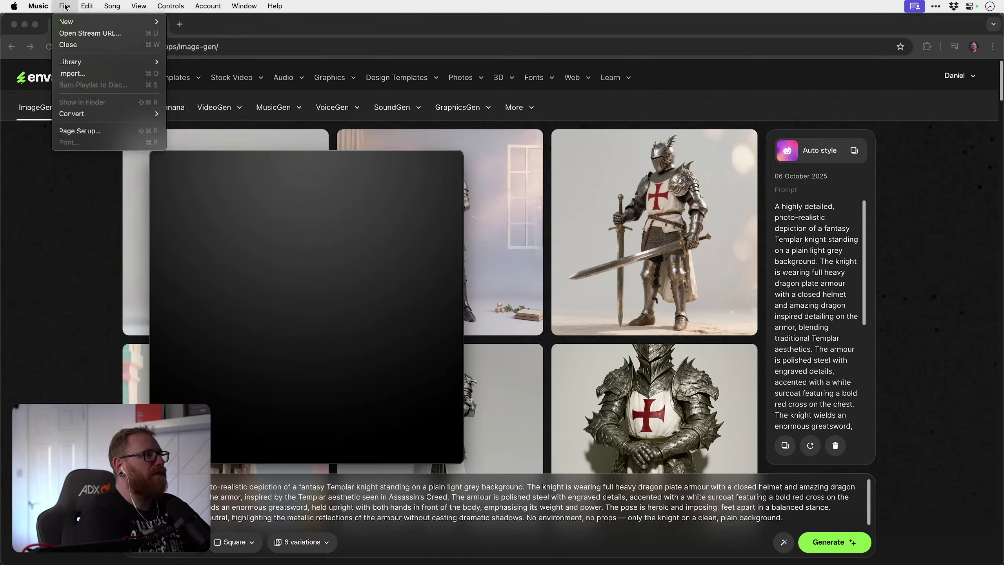
mouse_move(236, 10)
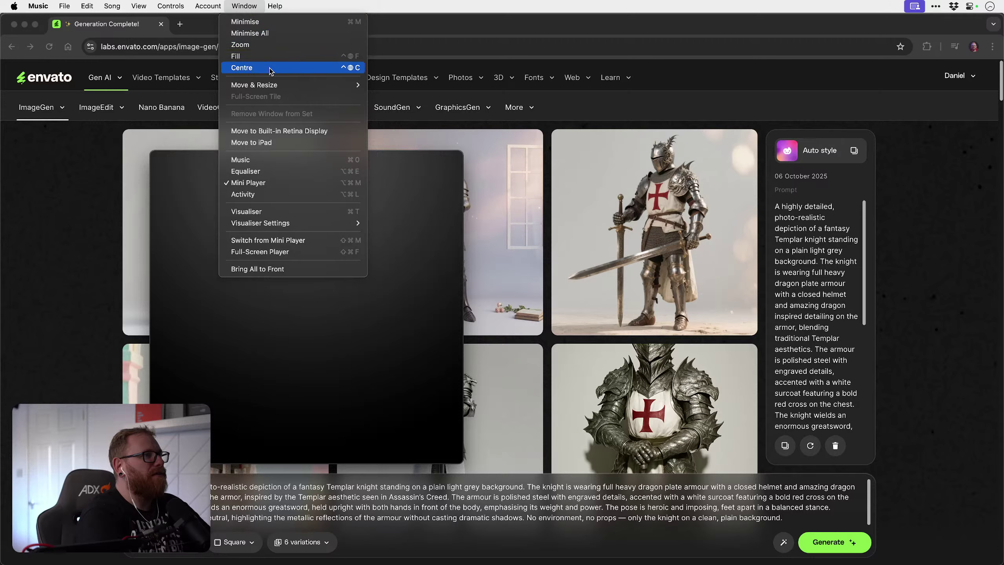
click(286, 160)
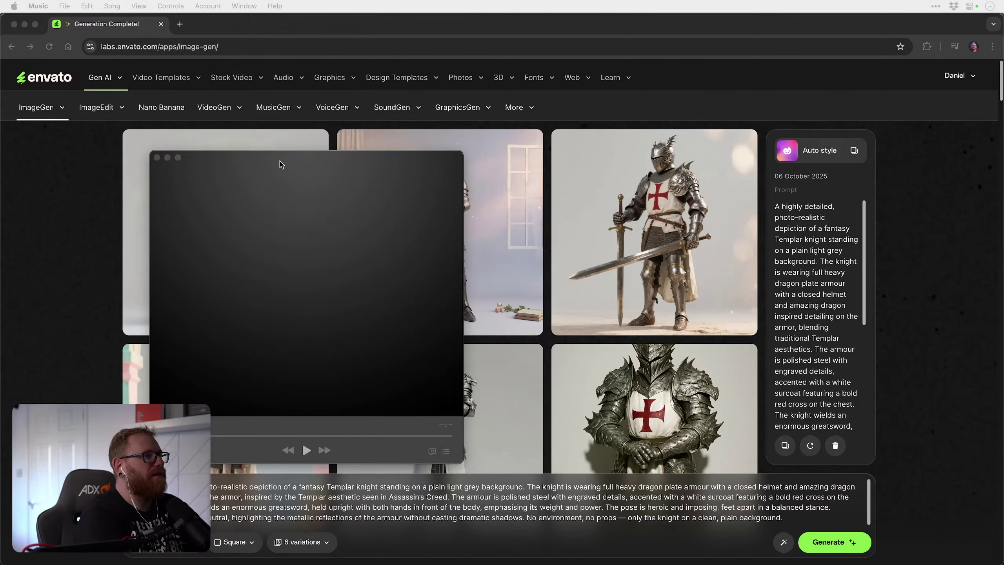
click(157, 157)
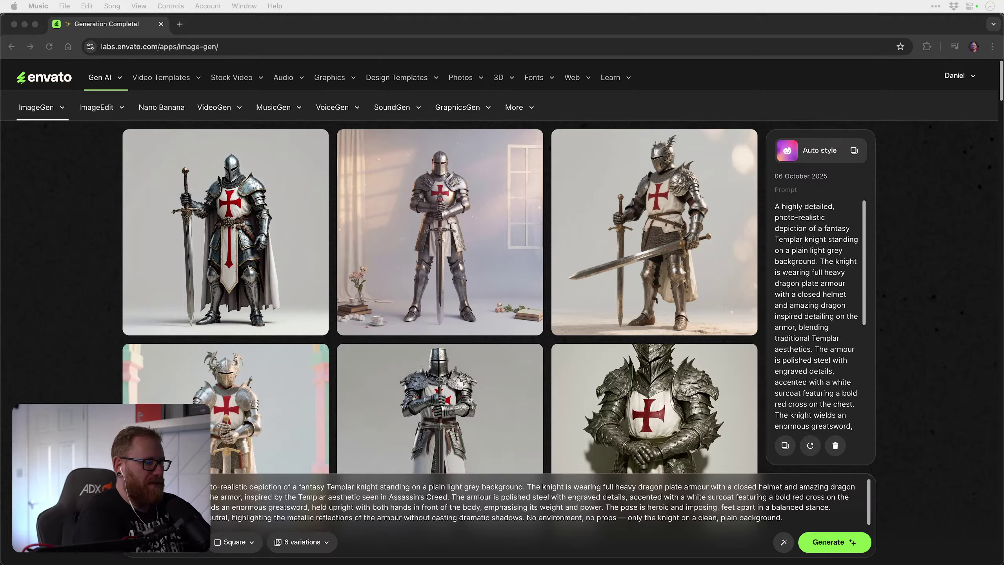
Step: Generate six more variations from the current fantasy Templar knight prompt and view the first existing knight image enlarged
scroll(719, 393, down, 3)
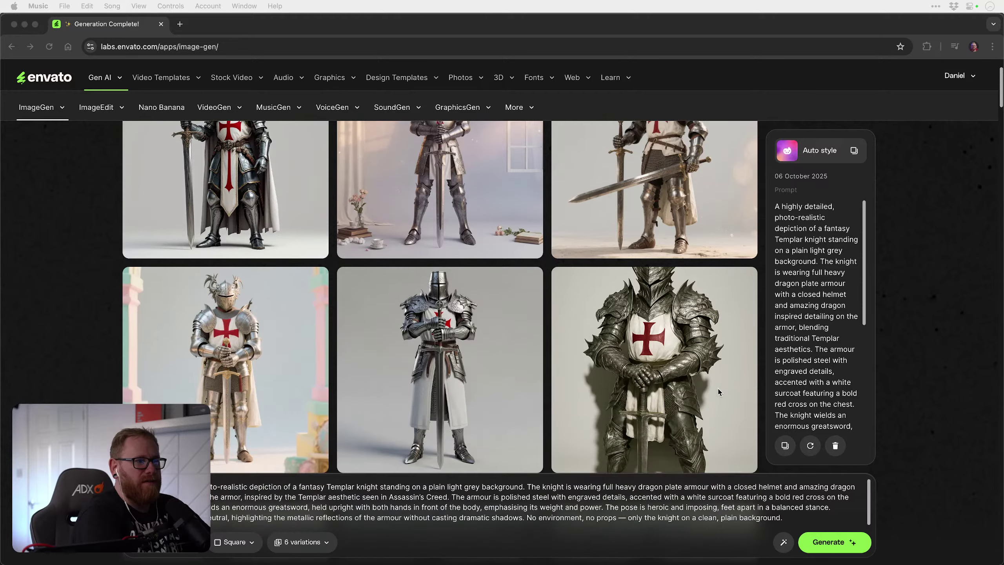
click(829, 543)
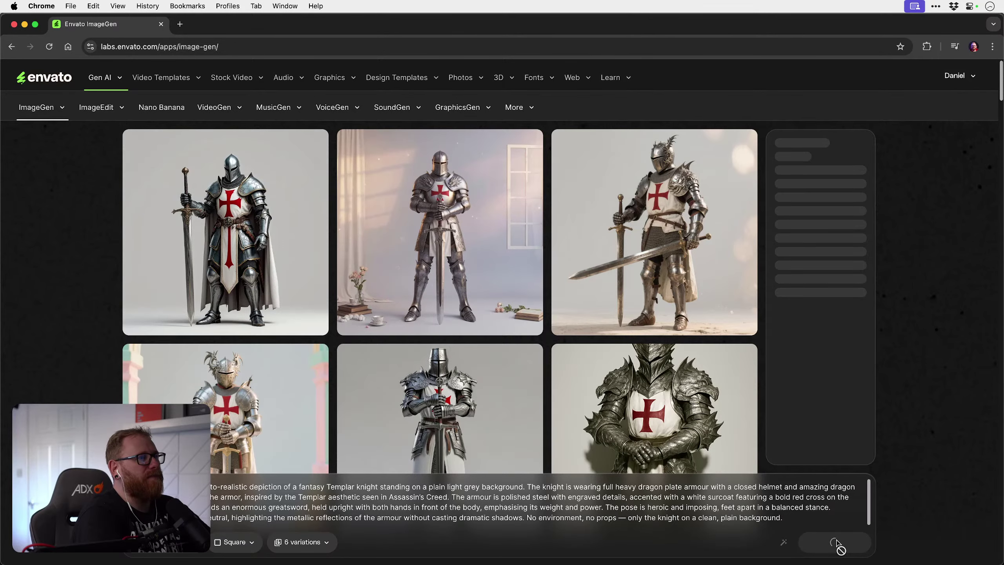
click(281, 222)
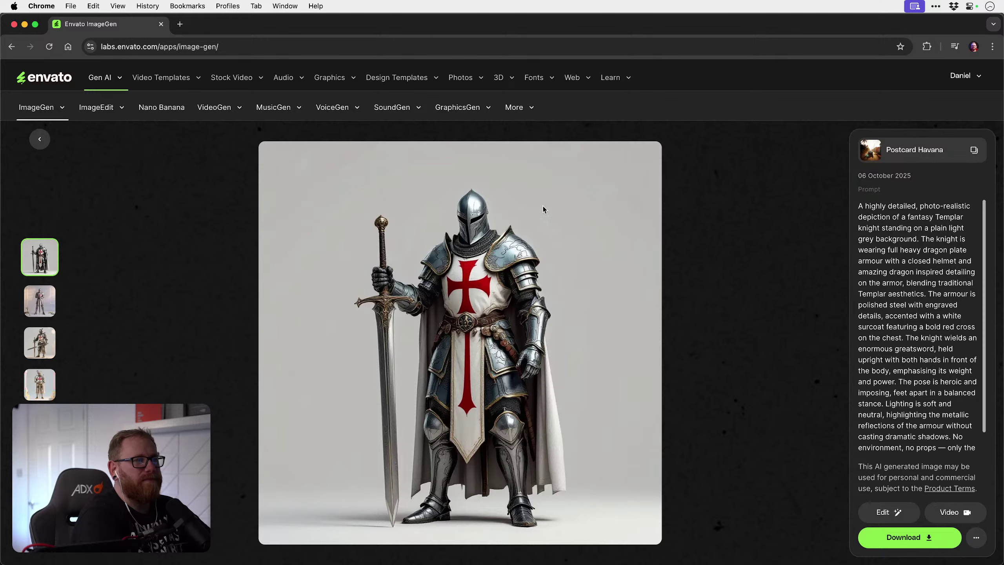
click(739, 211)
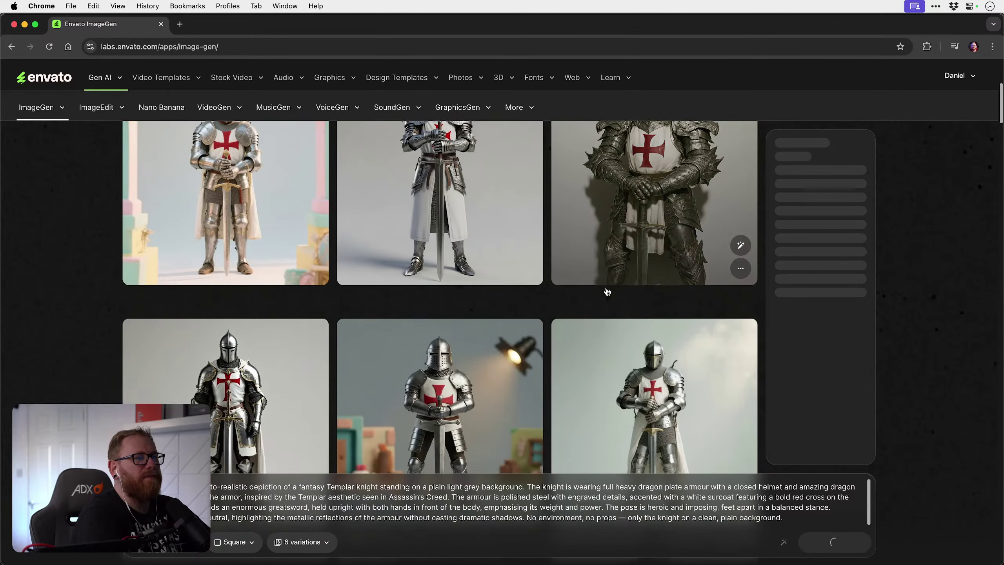
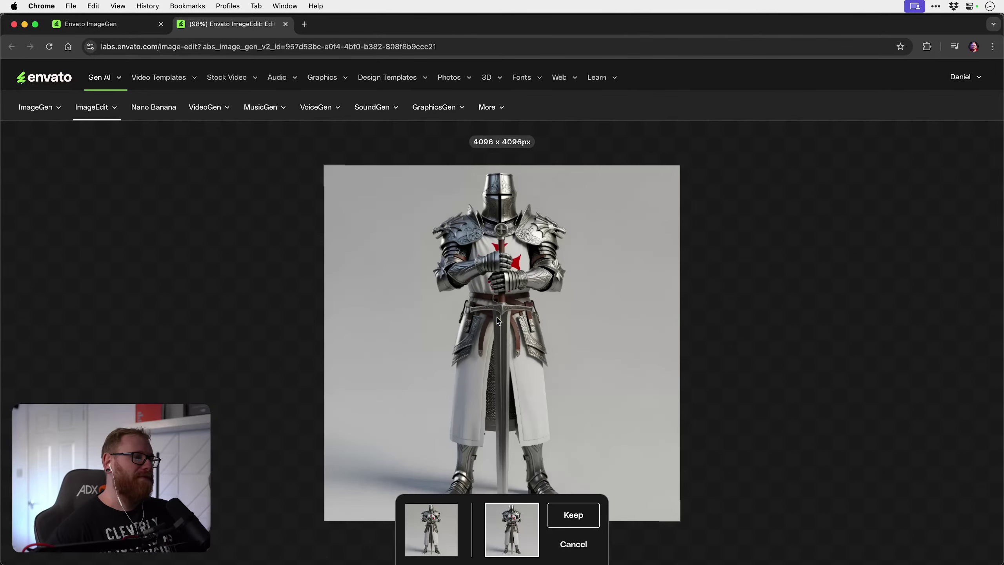
Step: Keep and download the edited standing knight image, and return to ImageGen V2 Early Access
click(578, 515)
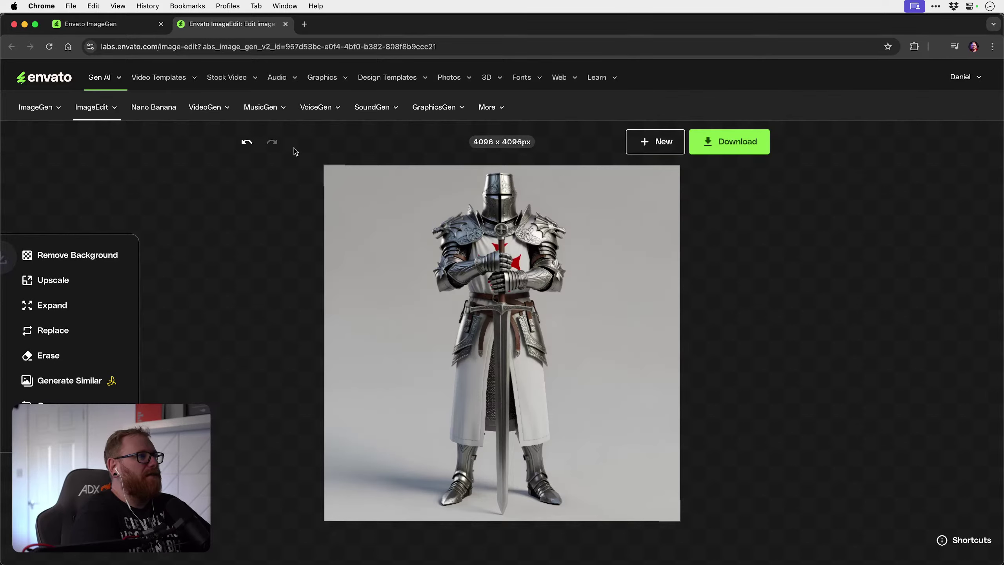
mouse_move(40, 107)
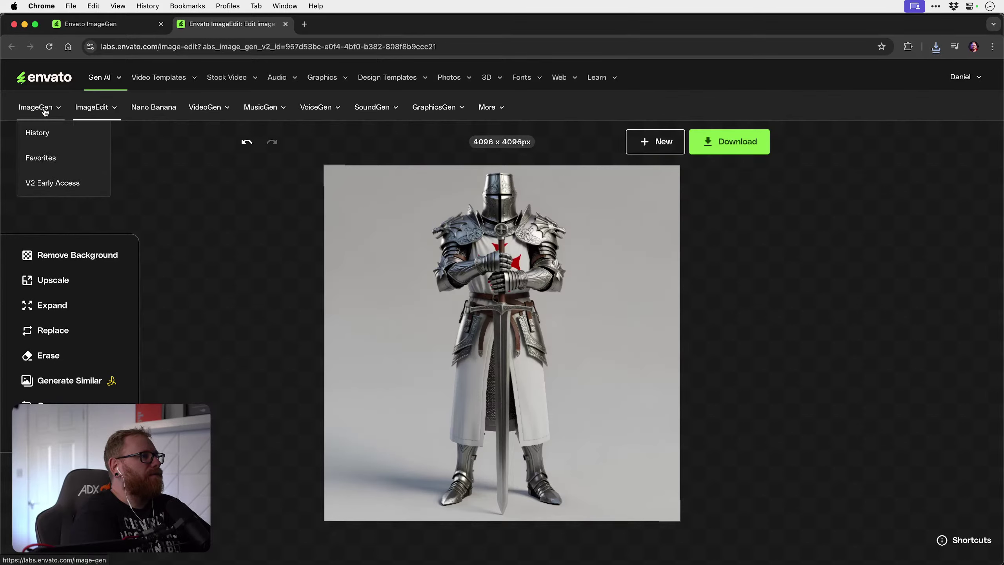
click(46, 184)
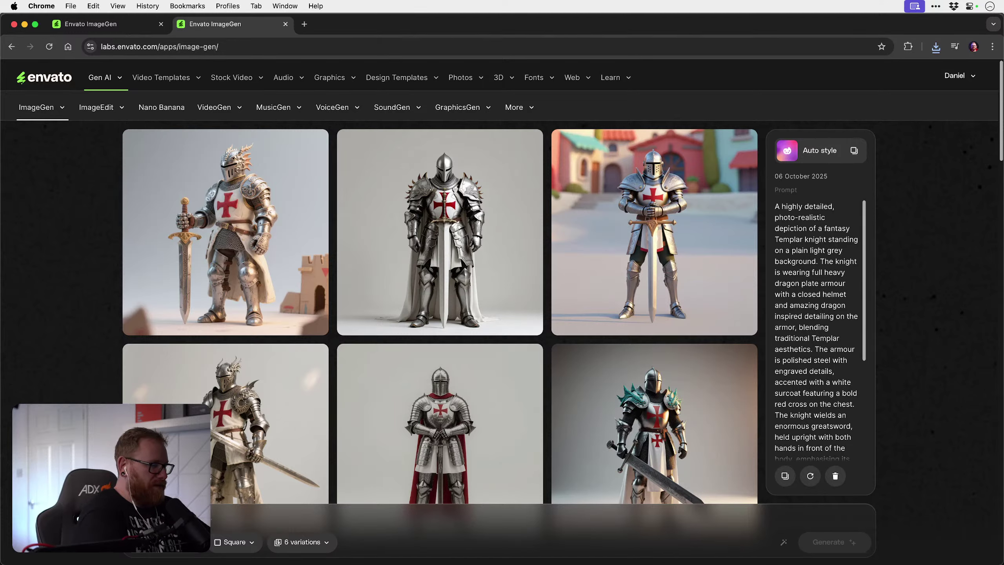
Step: Paste the photo-realistic elven archer description from ChatGPT as the prompt and generate 9 variations in square format
key(alt+space)
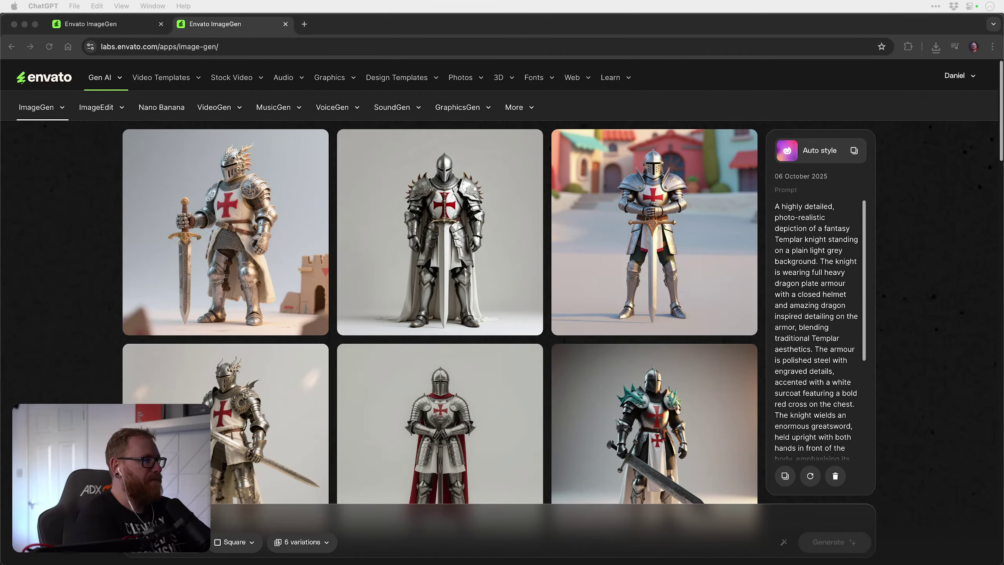
scroll(280, 173, down, 1)
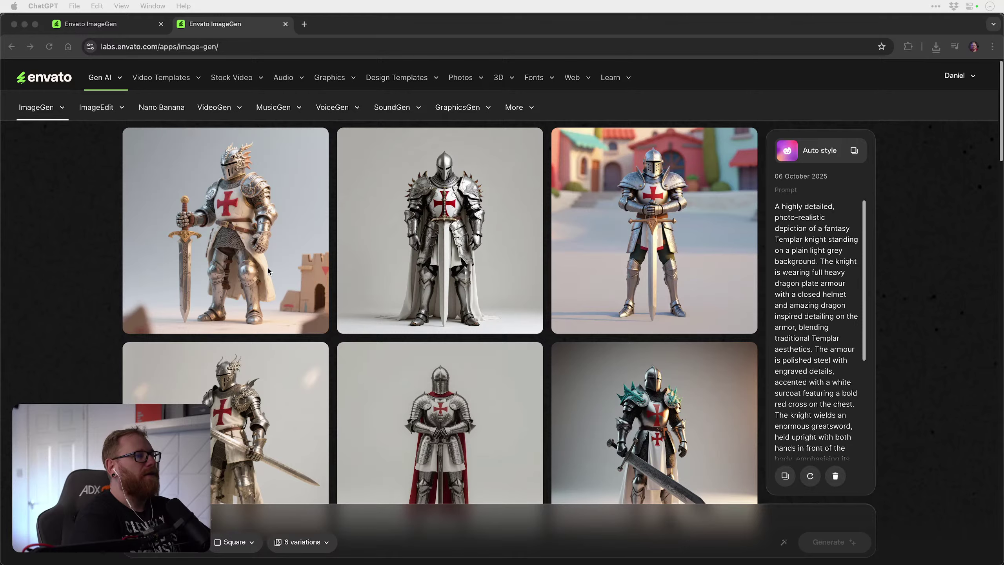
click(293, 514)
key(super+v)
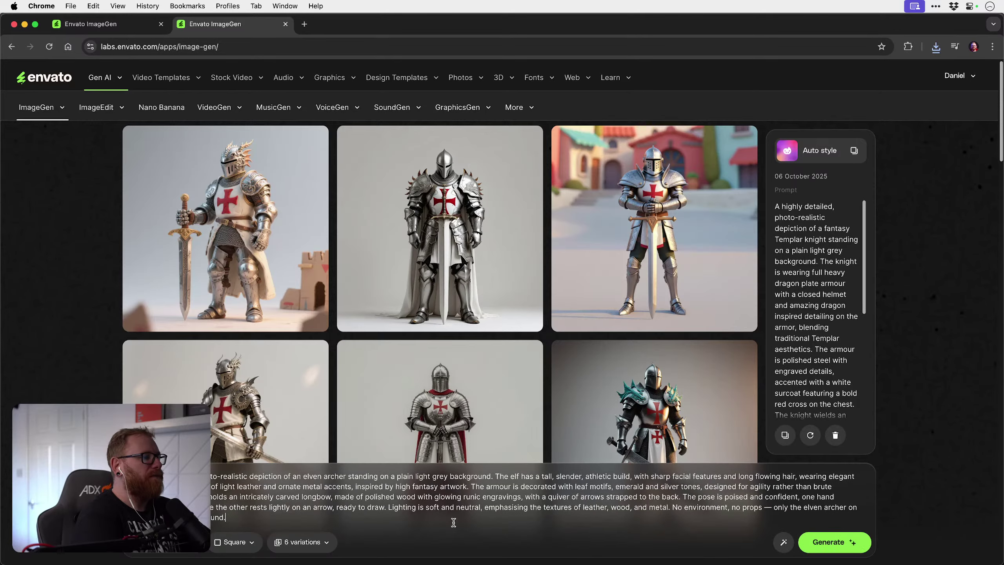
click(310, 546)
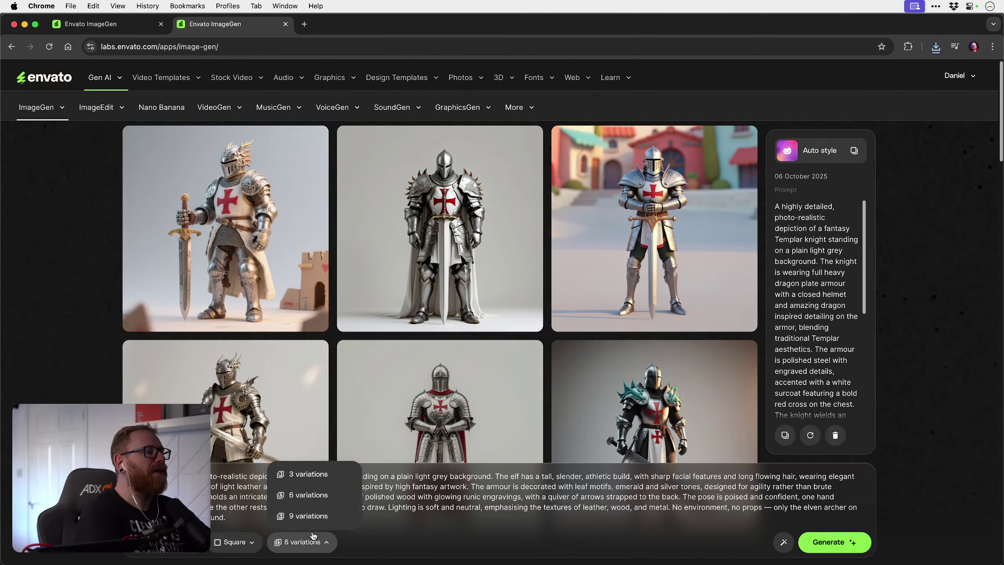
click(313, 515)
click(831, 545)
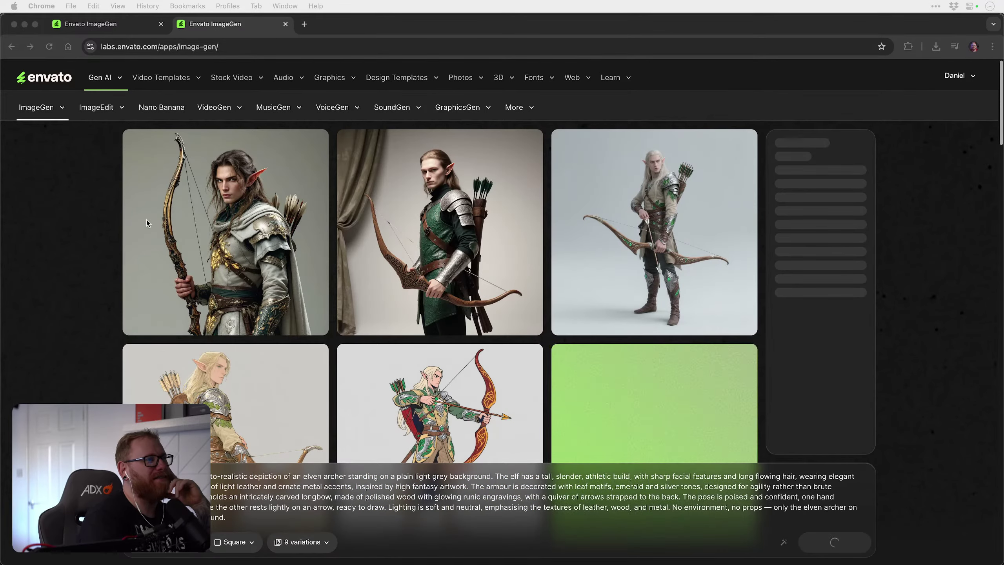
Step: Look over the generated elven archer images and compare their poses, styles and backgrounds
scroll(44, 276, down, 1)
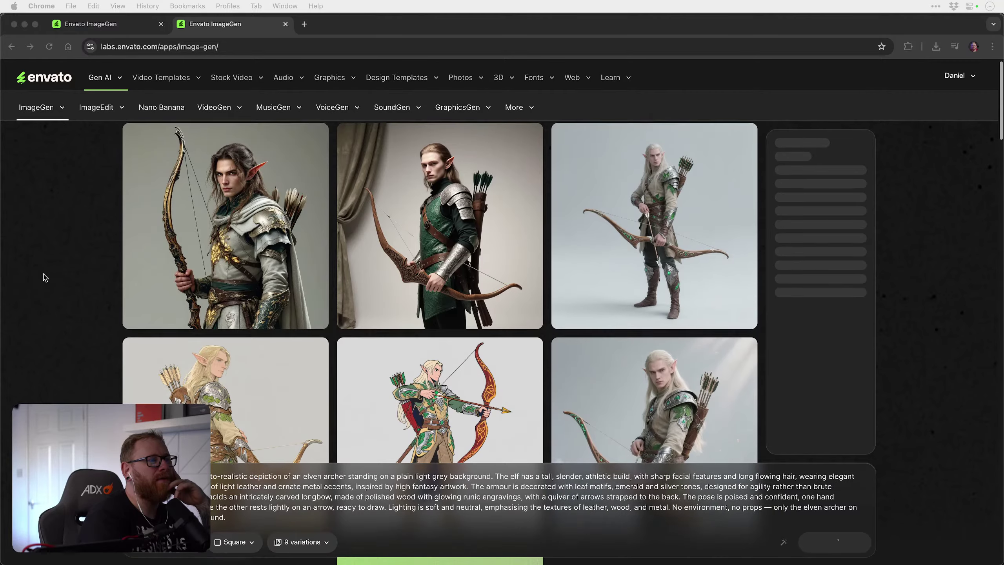
scroll(404, 311, down, 3)
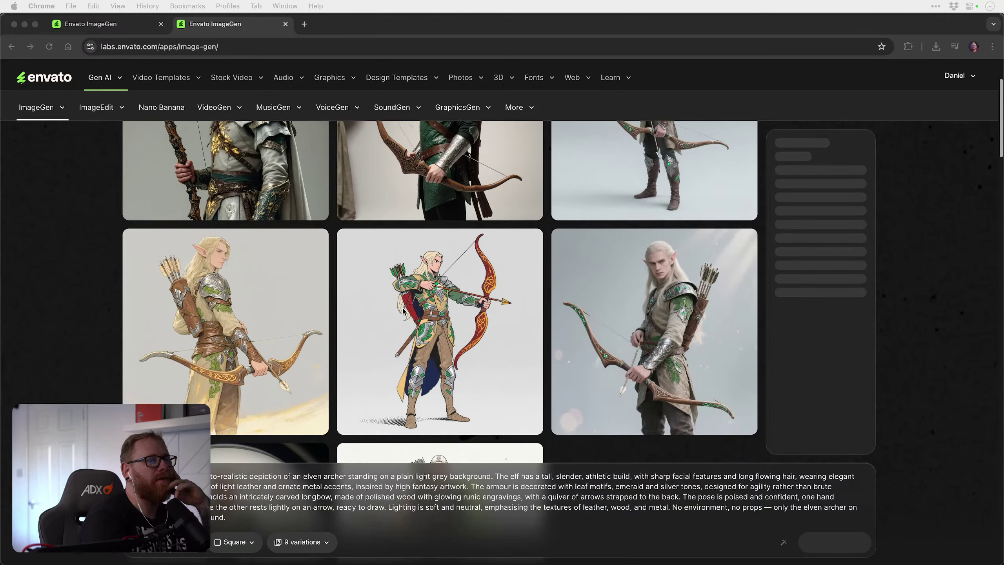
scroll(404, 312, down, 1)
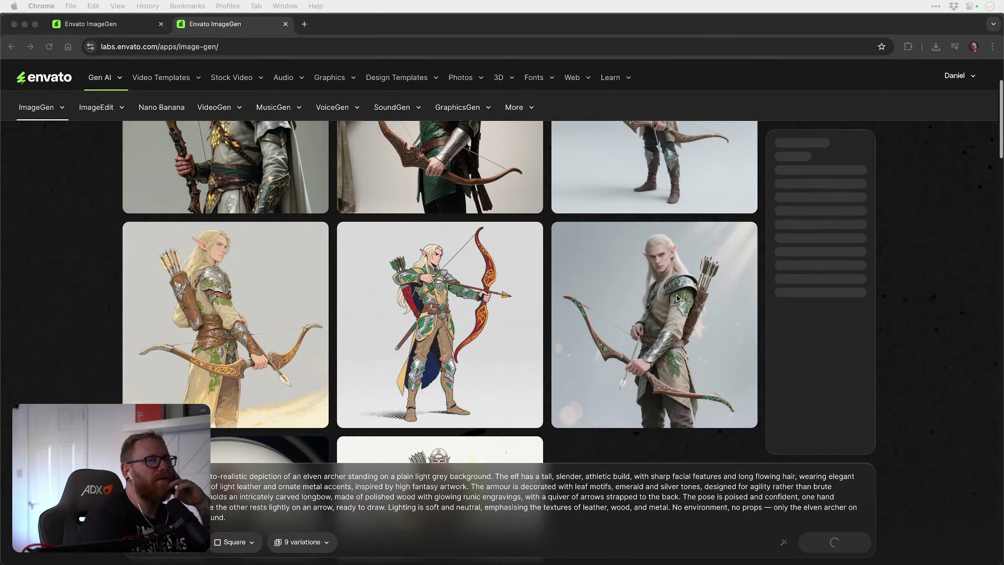
scroll(674, 302, down, 5)
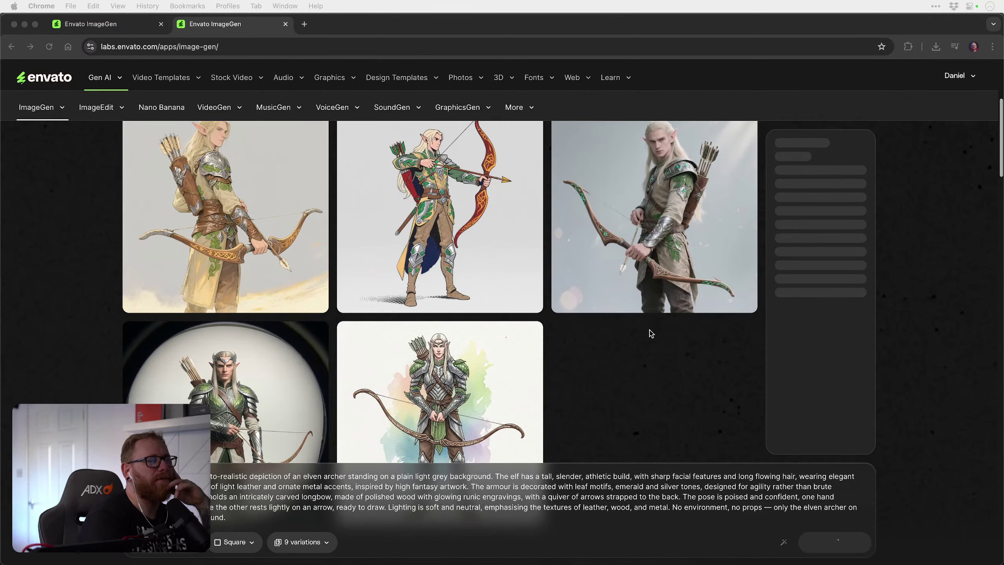
scroll(650, 335, up, 4)
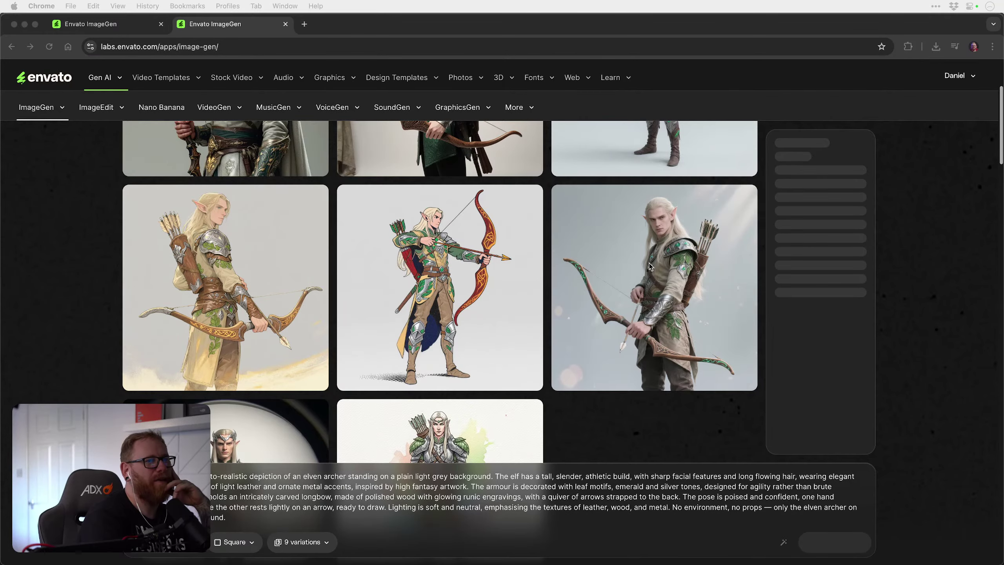
scroll(650, 269, up, 4)
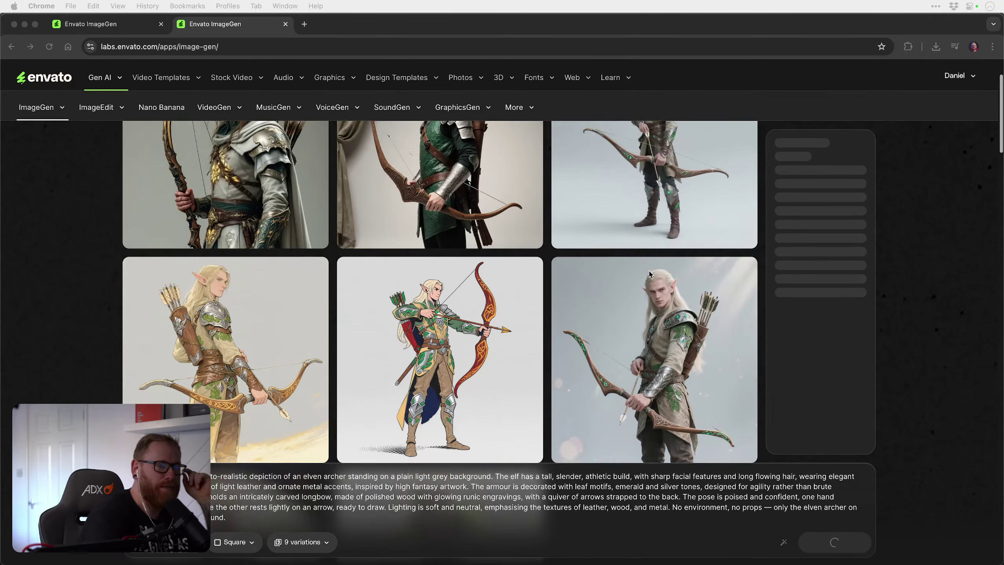
scroll(650, 273, up, 4)
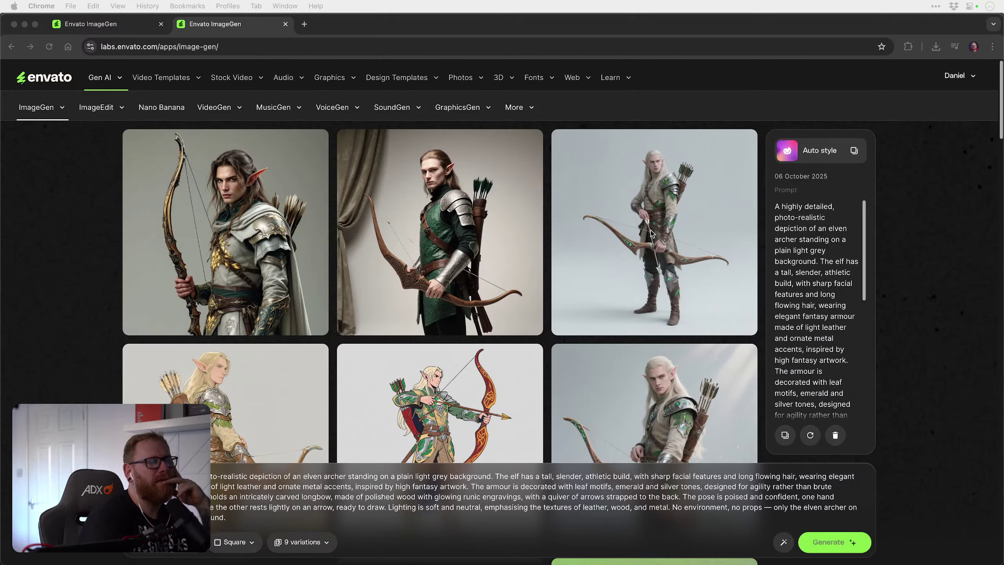
Step: Generate another nine variations from the same elven archer prompt and look over the new images
click(830, 544)
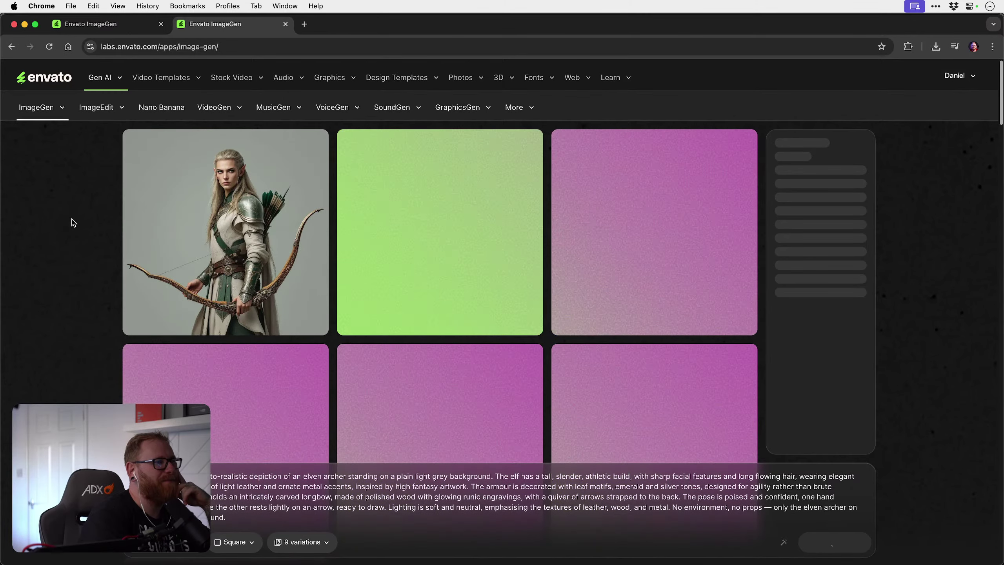
mouse_move(263, 277)
mouse_move(436, 230)
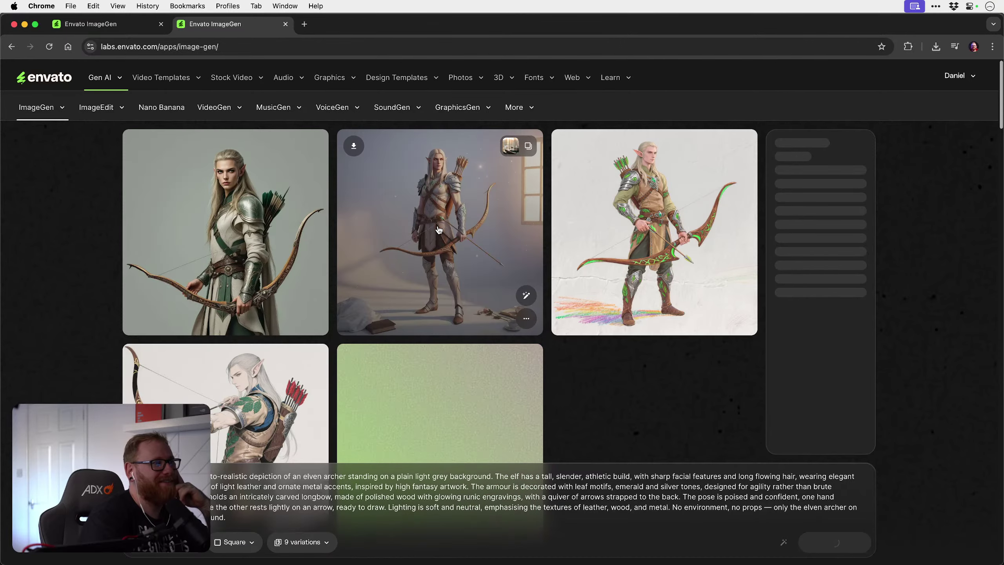
scroll(439, 230, down, 1)
scroll(439, 230, down, 2)
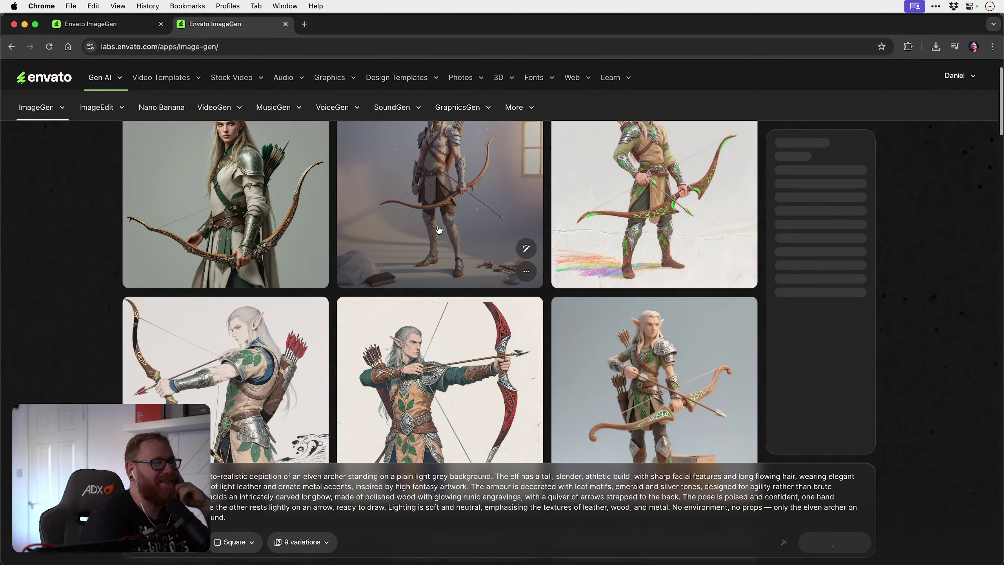
Step: Replace the prompt with the description of a masked ninja warrior in black and gold armour throwing a chained spear, and generate nine square variations
scroll(439, 229, up, 1)
scroll(439, 230, down, 5)
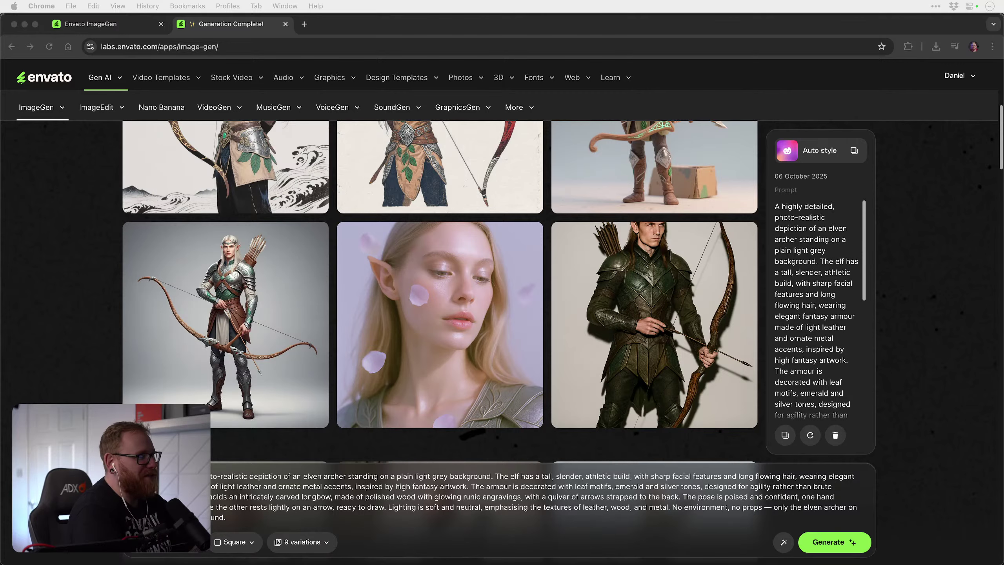
click(557, 505)
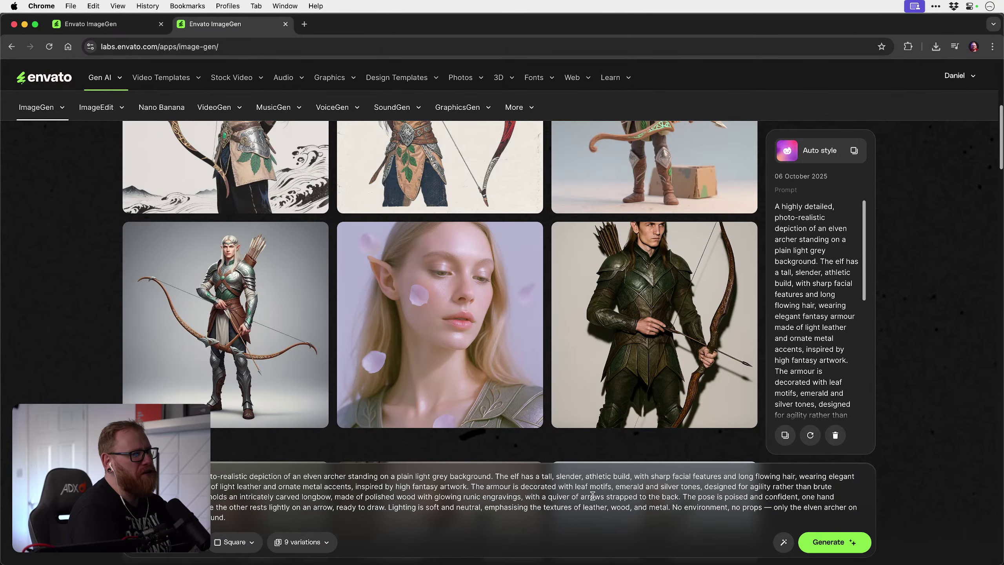
triple_click(593, 496)
key(super+v)
click(817, 547)
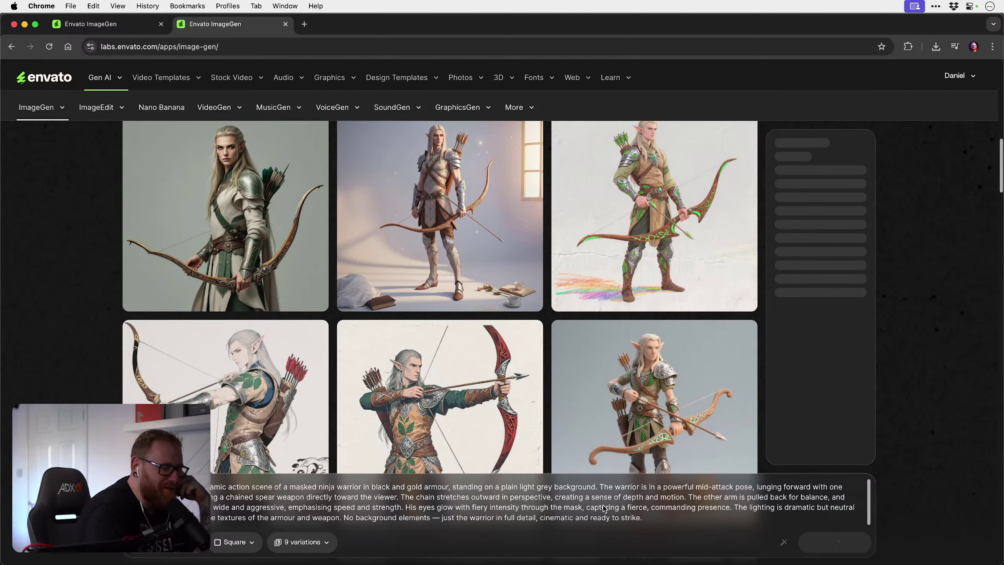
Step: Look over the generated masked ninja warrior images and generate another nine variations from the same prompt
mouse_move(540, 366)
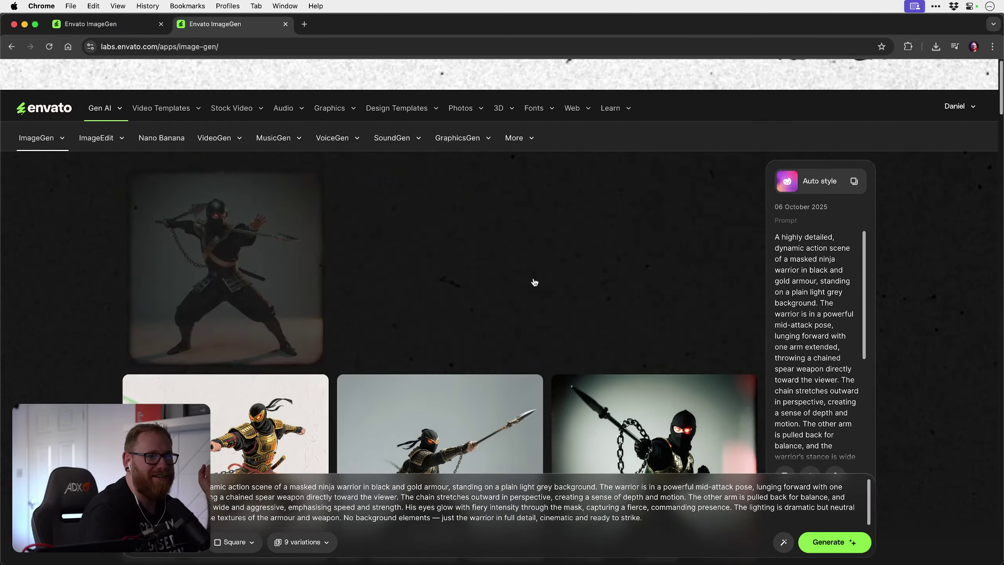
scroll(535, 282, down, 1)
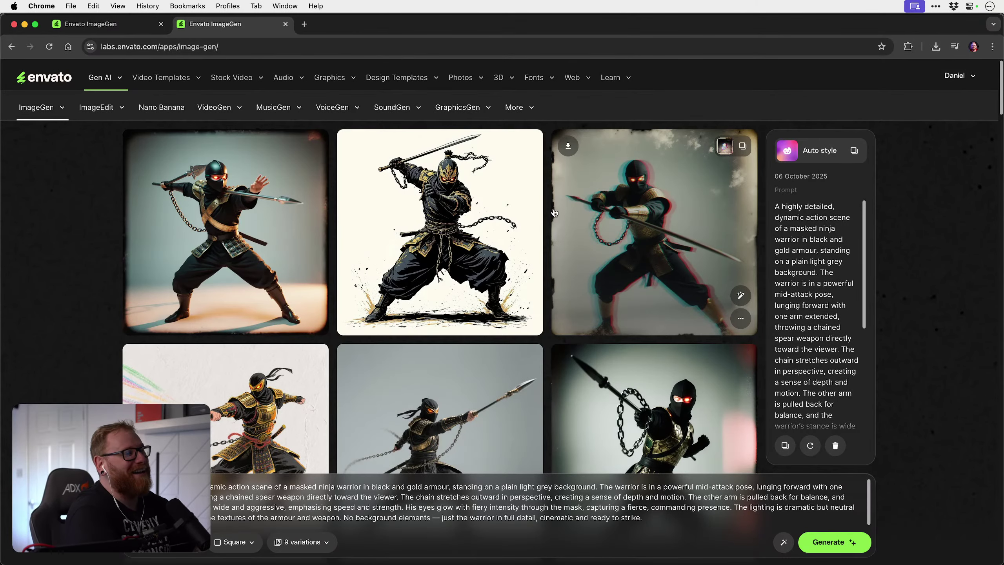
scroll(458, 209, down, 1)
scroll(458, 208, down, 2)
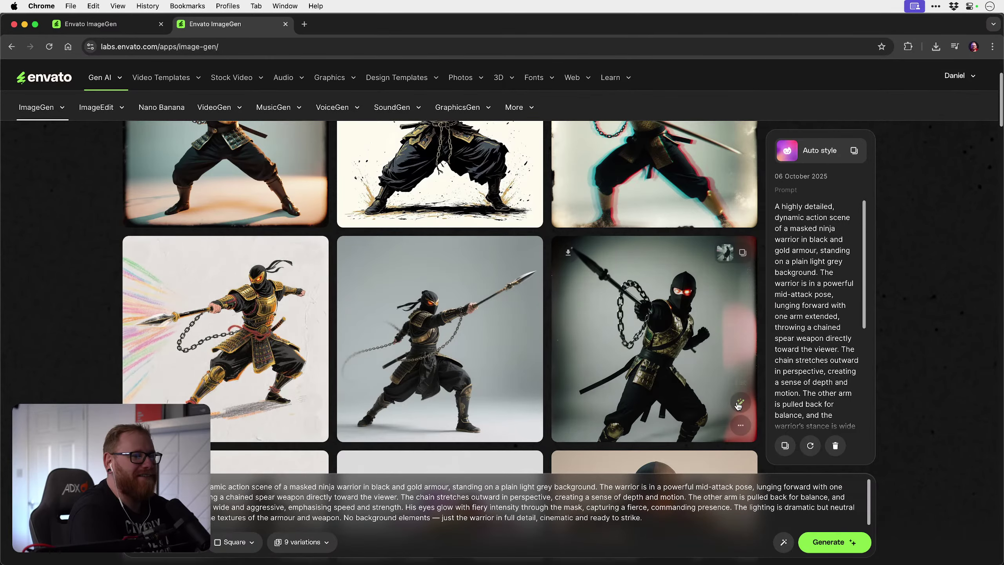
scroll(592, 333, up, 3)
scroll(592, 333, down, 10)
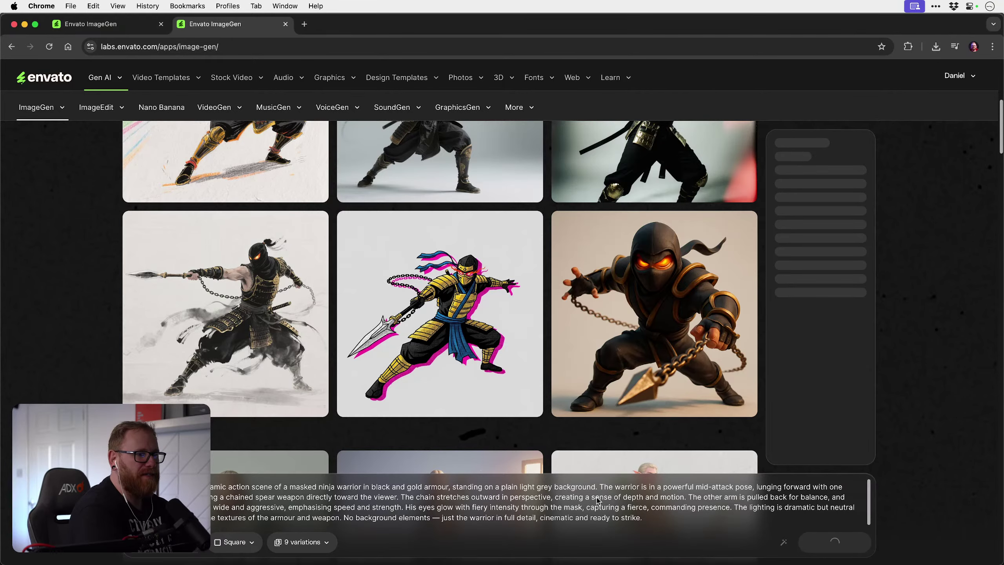
Step: Compare the ninja warrior poses and view the A24 Cinematic image with the raised spear at full size
scroll(640, 502, up, 8)
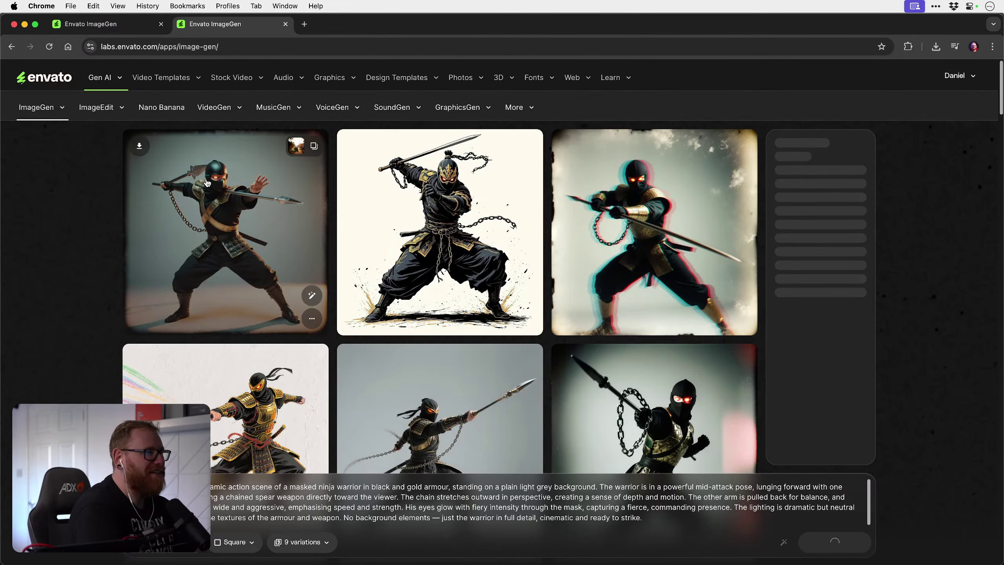
scroll(223, 185, up, 3)
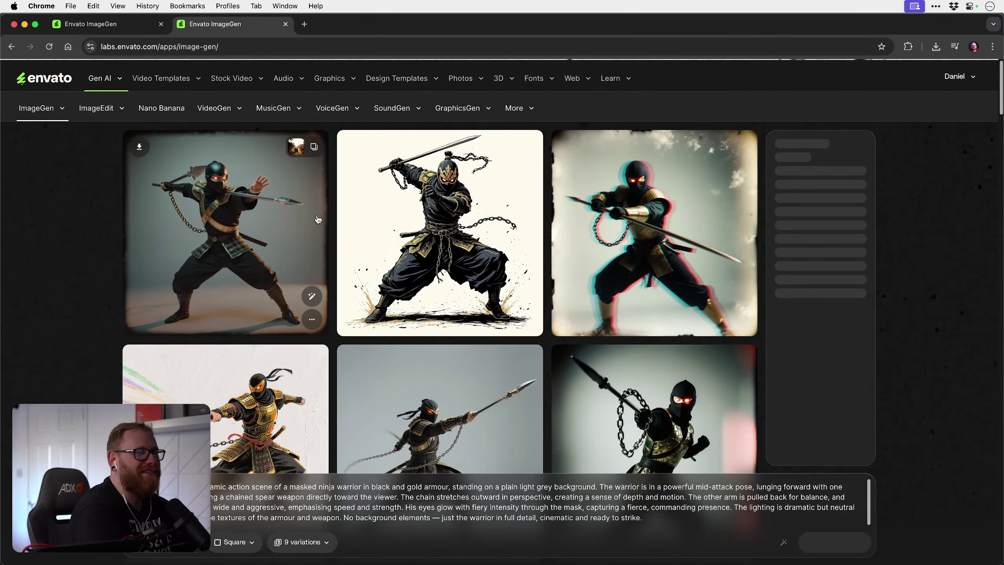
scroll(318, 220, down, 5)
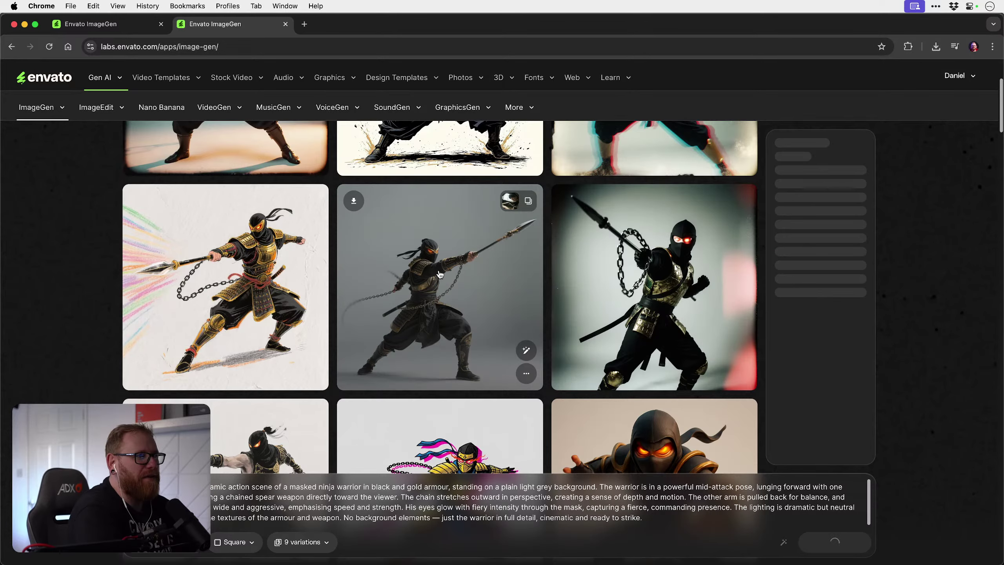
click(447, 277)
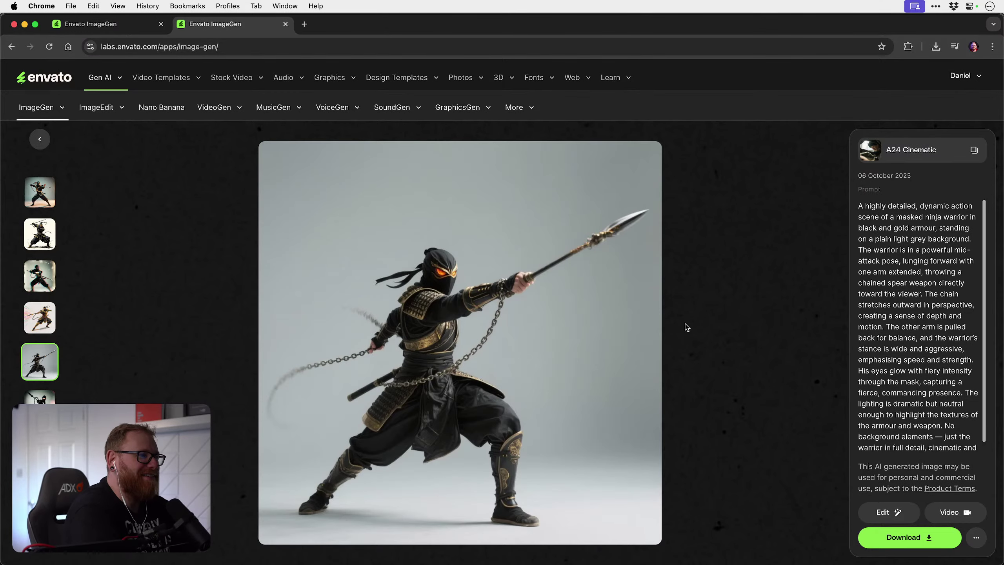
click(687, 327)
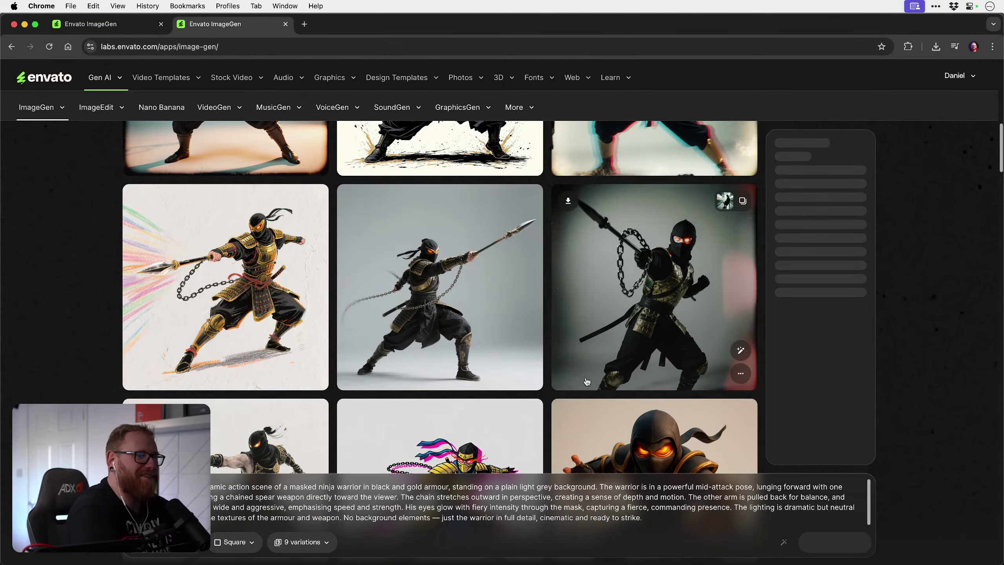
scroll(542, 395, up, 10)
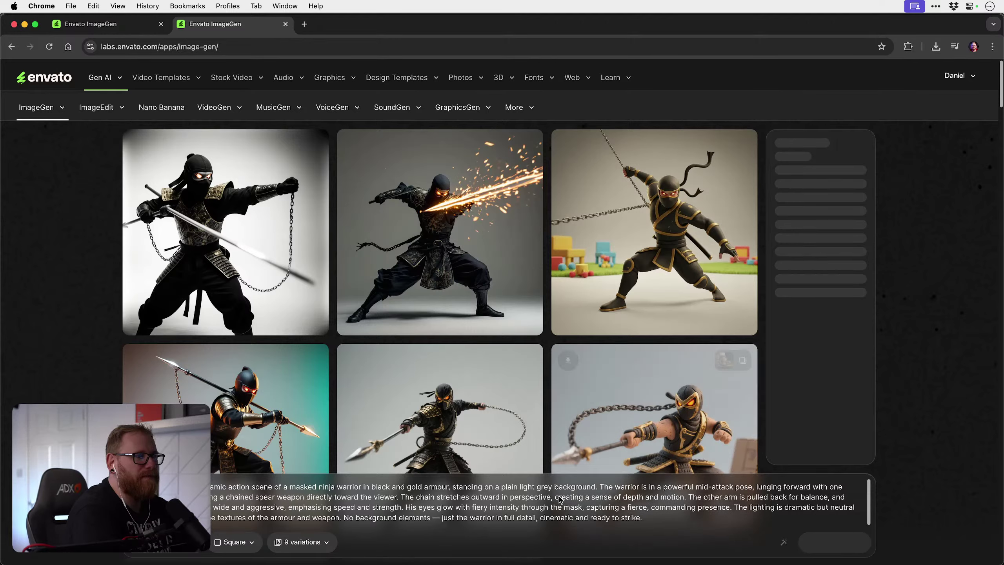
Step: Set the output to 6 variations, replace the prompt with the photo-realistic Mortal Kombat Scorpion-inspired ninja description, and generate the images
click(311, 543)
click(317, 497)
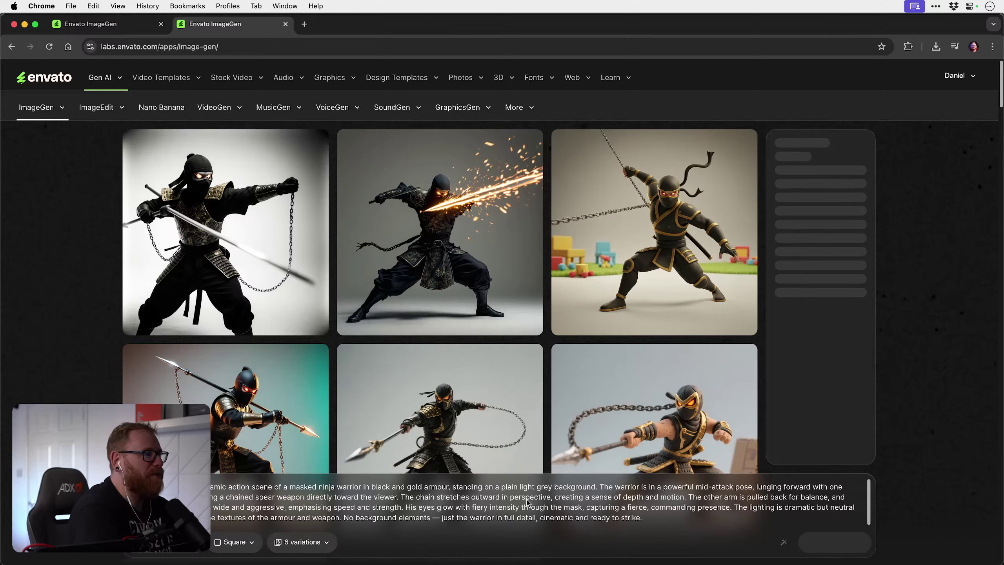
key(super+a)
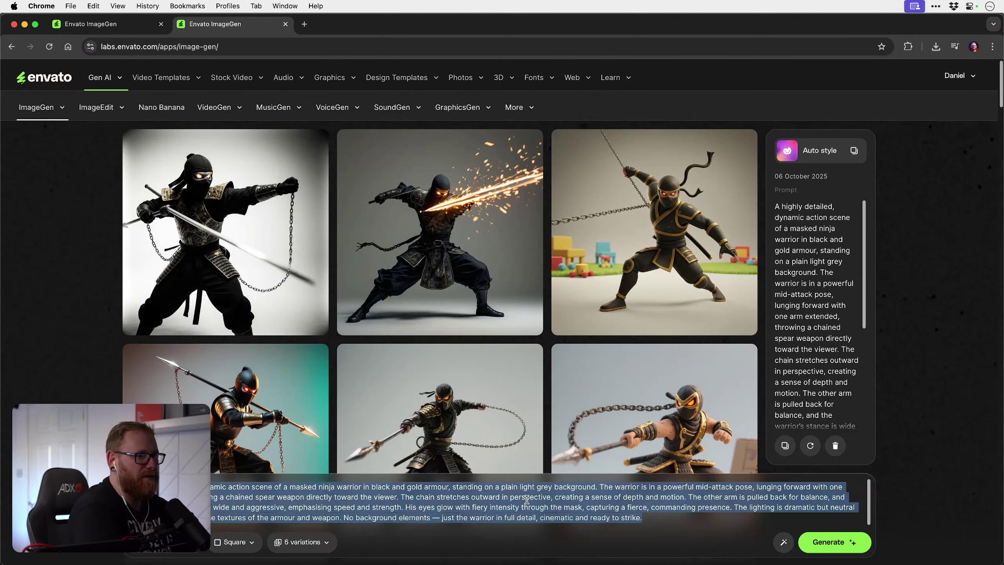
key(super+v)
key(Return)
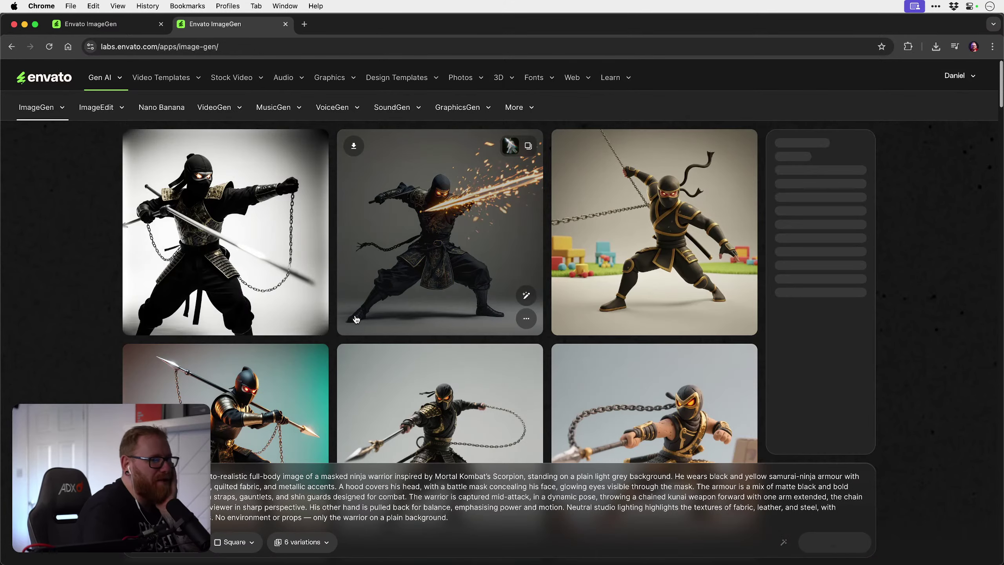
Step: Look over the generated black and yellow ninja images and compare their poses and styles
key(super+Tab)
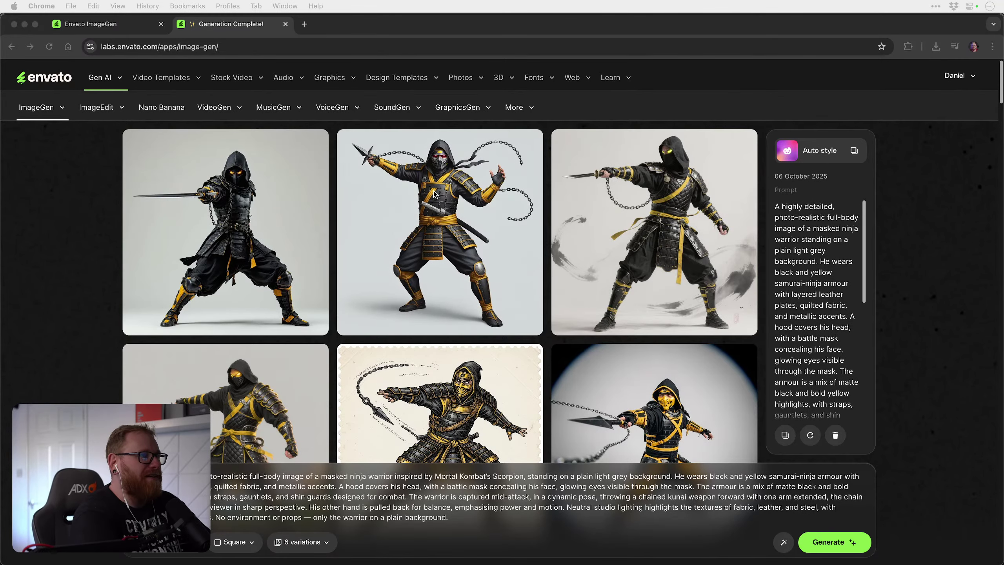
scroll(434, 194, down, 8)
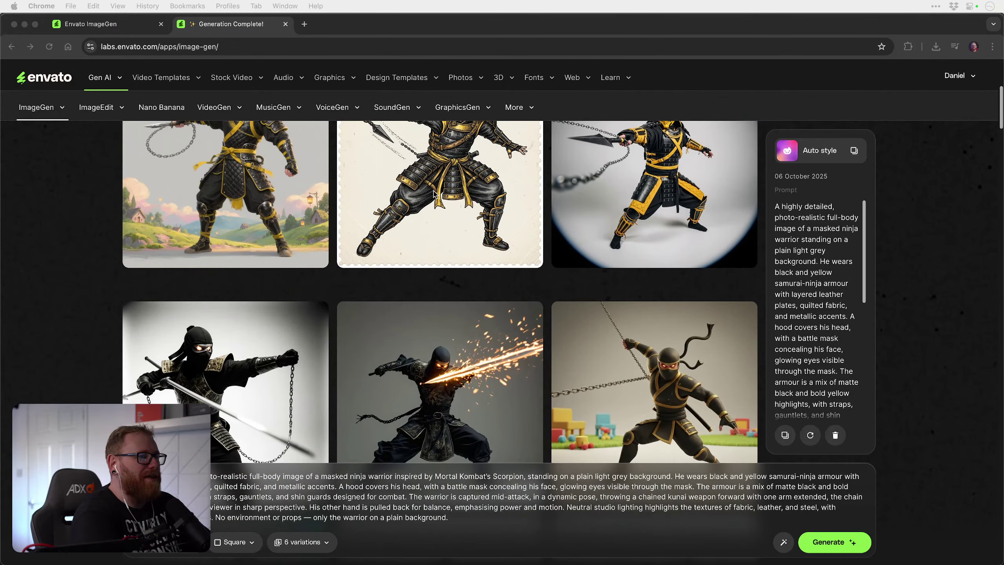
scroll(433, 189, up, 8)
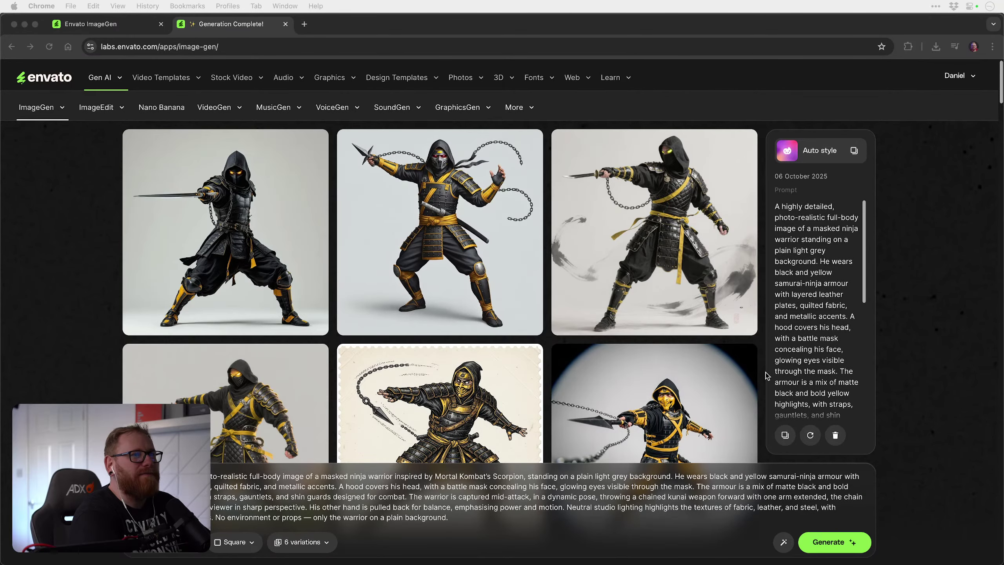
click(815, 530)
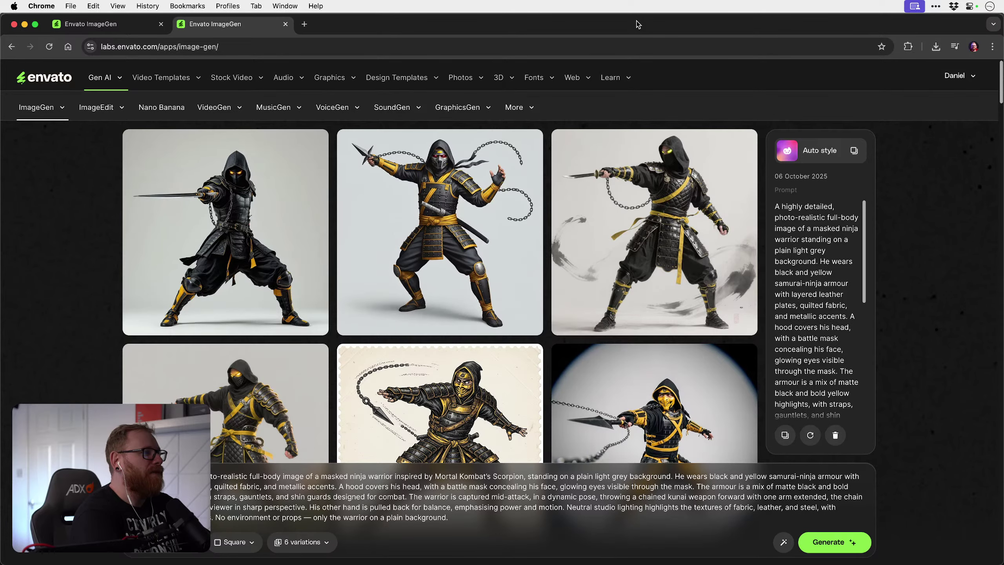
Step: Search Google Images in a new browser tab for "scorpion mortal kombat"
key(super+t)
text(sco)
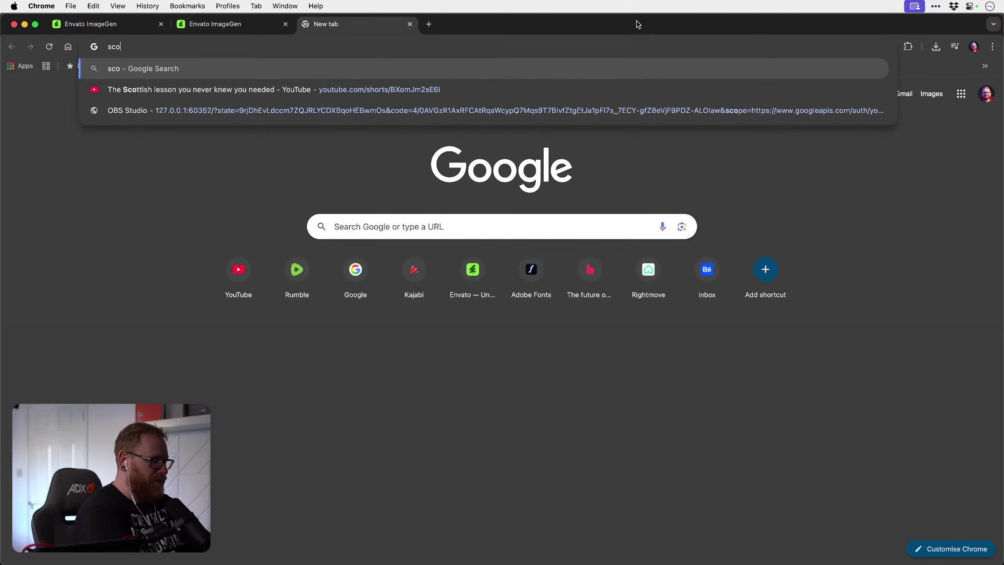
text(rpion mortal kombar)
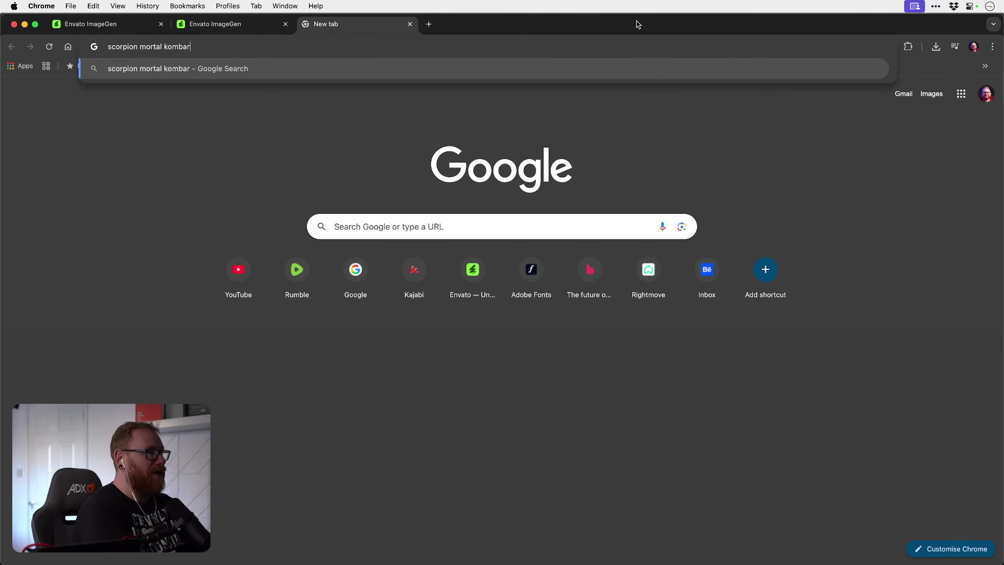
key(BackSpace)
text(t)
key(Return)
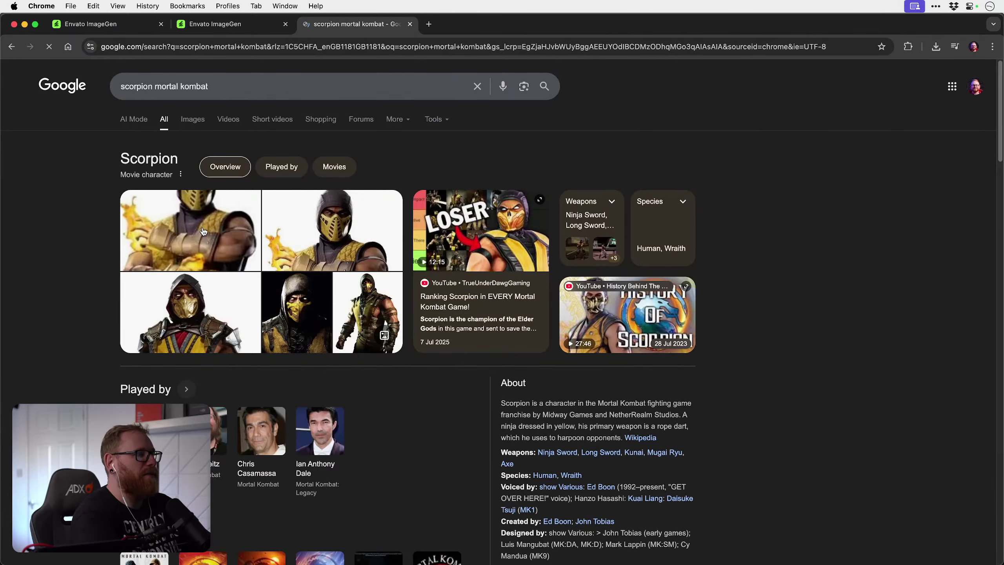
click(193, 120)
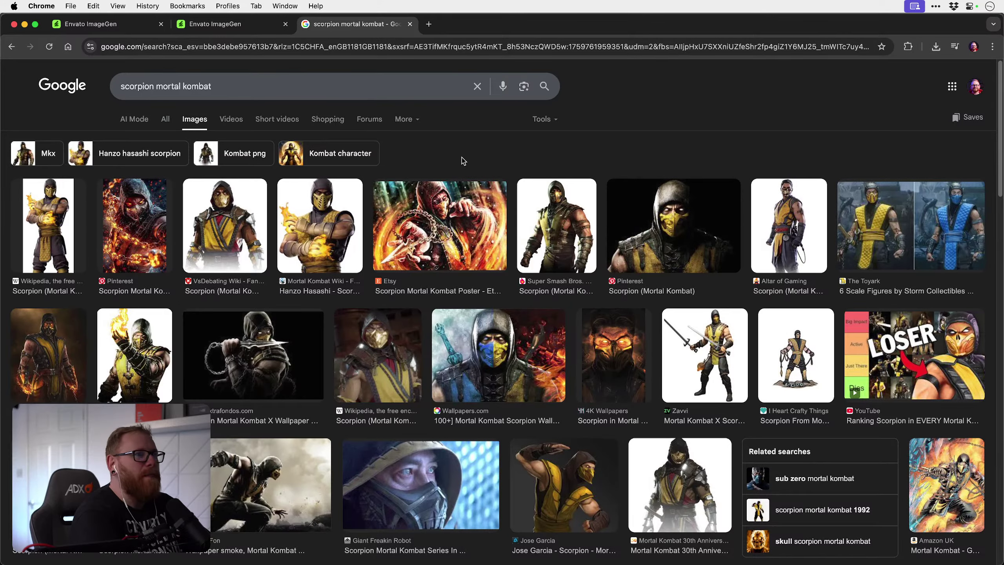
Step: Save the Scorpion Mortal Kombat X wallpaper showing the chained blade from xtrafondos.com to the Desktop
scroll(463, 161, down, 2)
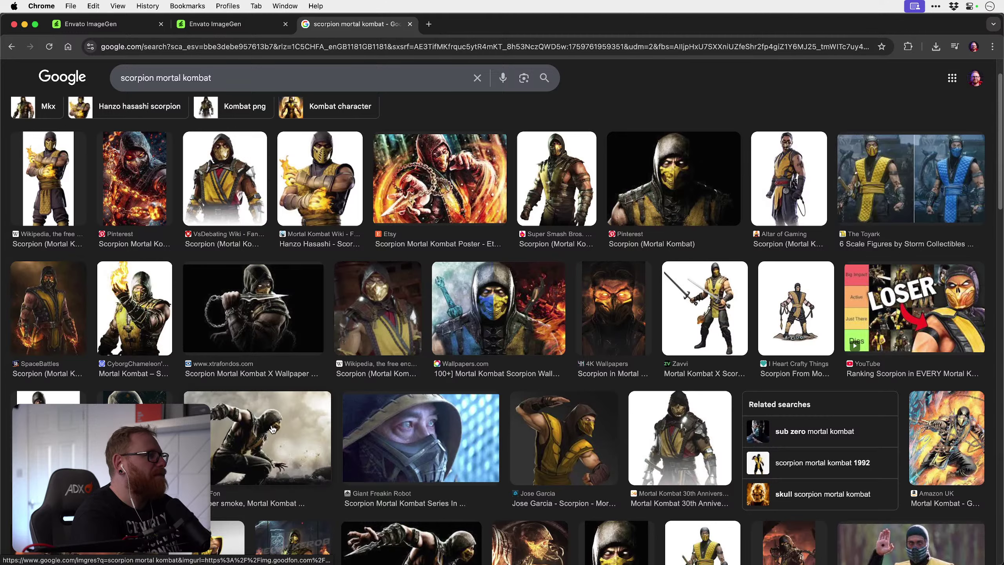
click(271, 313)
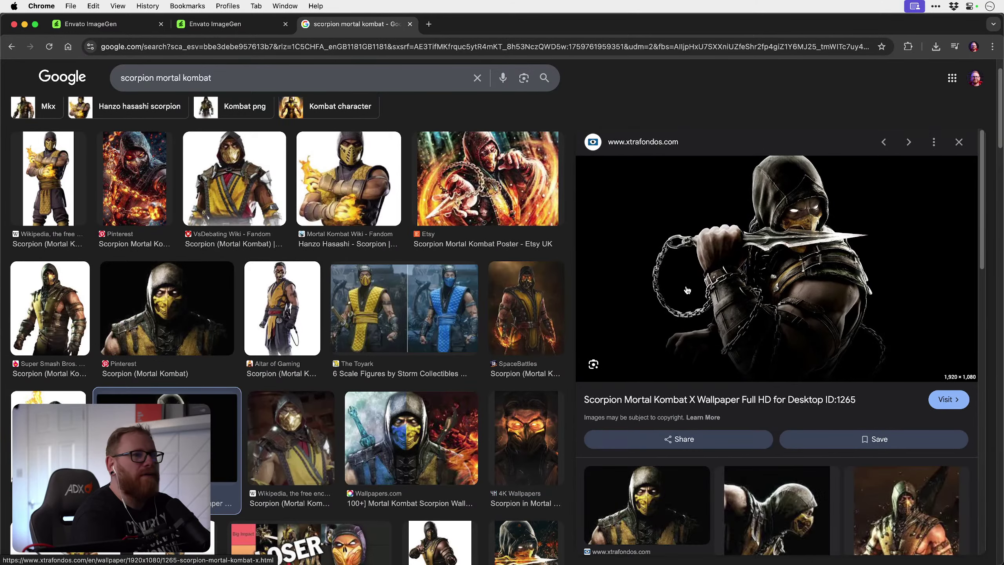
right_click(774, 253)
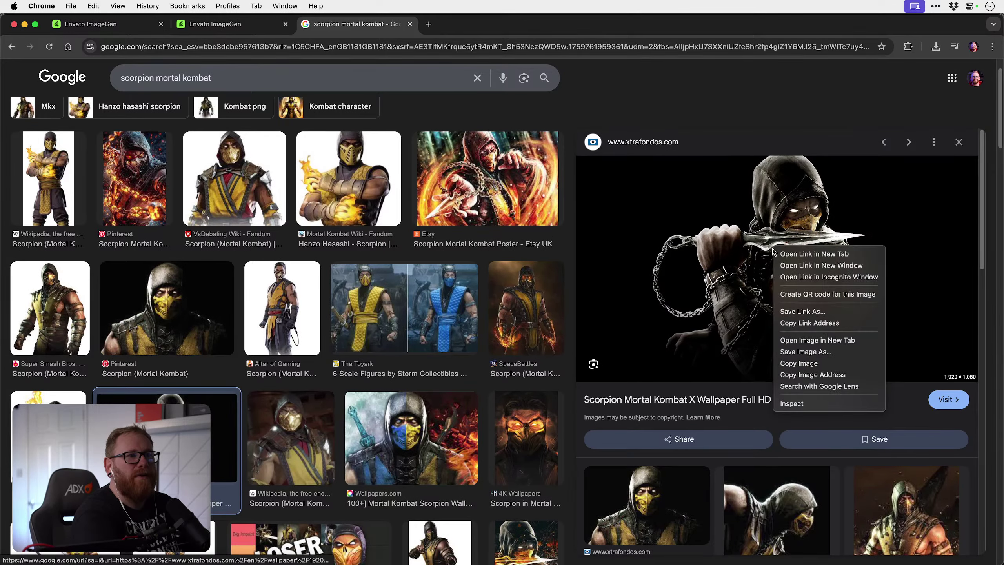
click(808, 352)
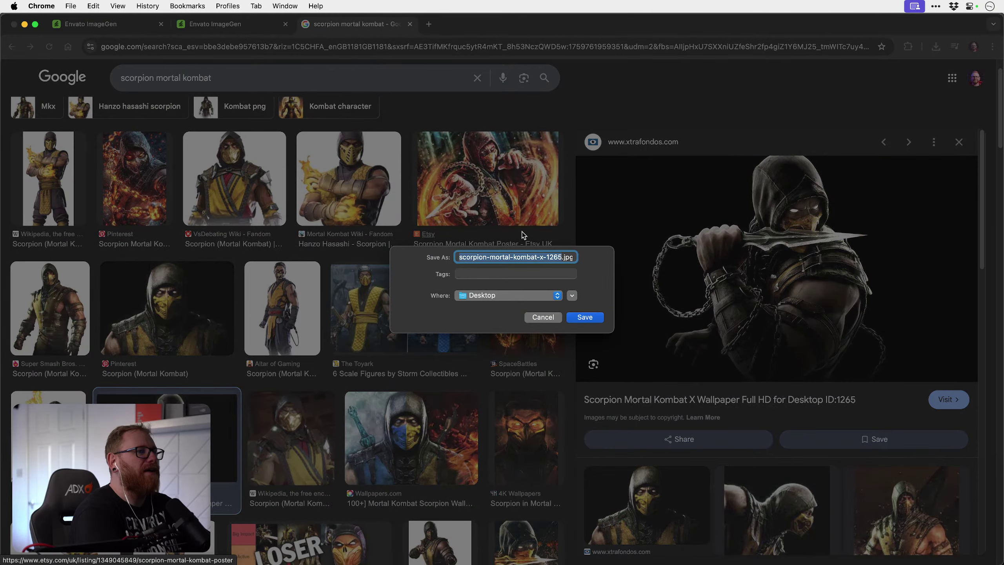
key(Return)
Step: Return to the ImageGen results, review the ninja images, and view the hooded Not Stocky ninja pointing a blade at full size
click(227, 25)
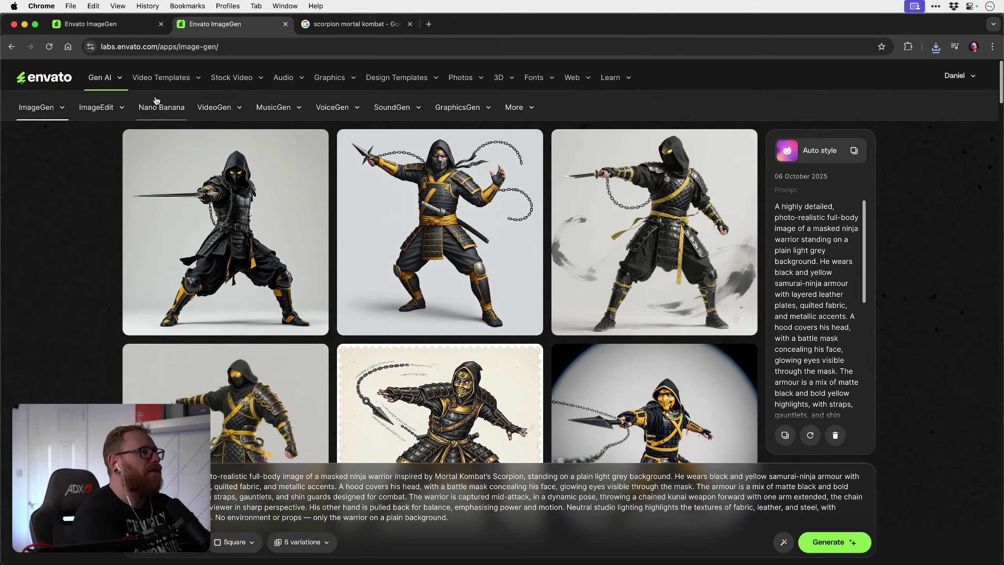
mouse_move(119, 113)
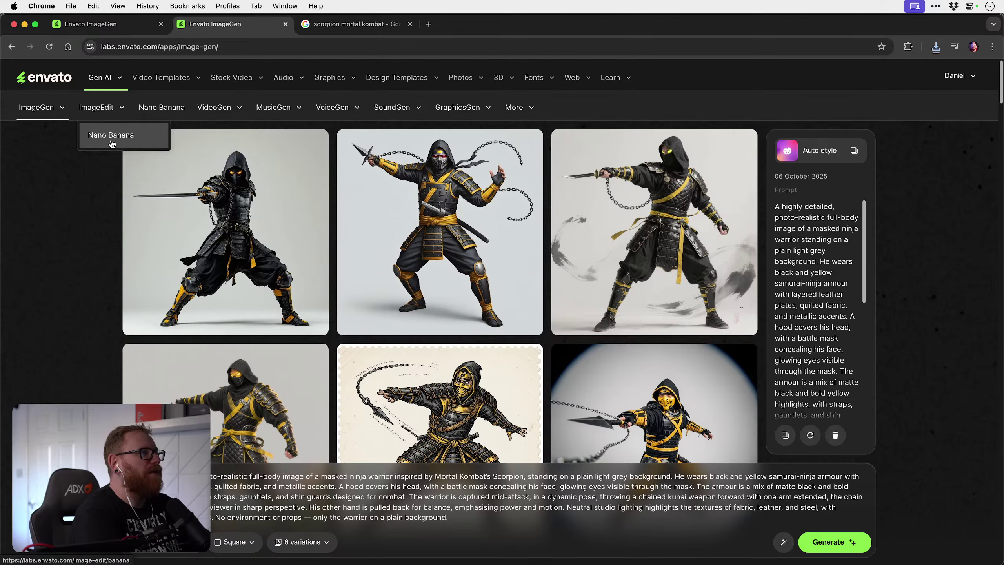
scroll(77, 223, down, 2)
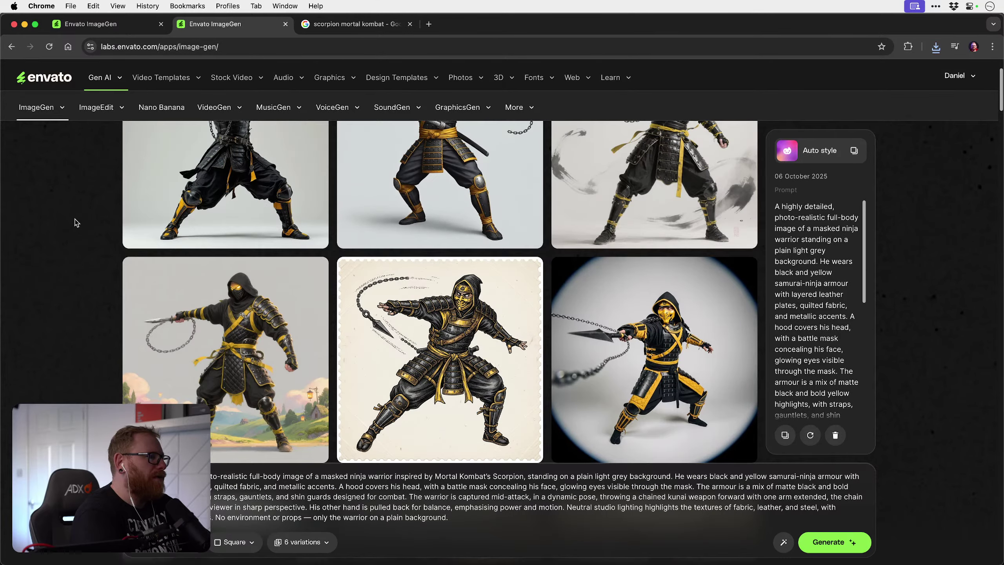
scroll(75, 221, down, 2)
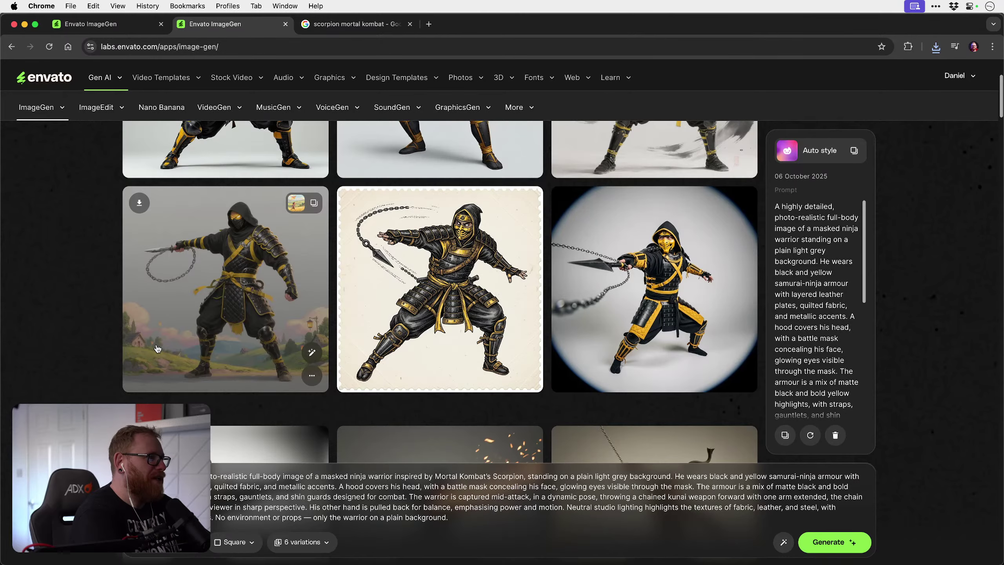
scroll(54, 336, down, 4)
scroll(54, 336, down, 4)
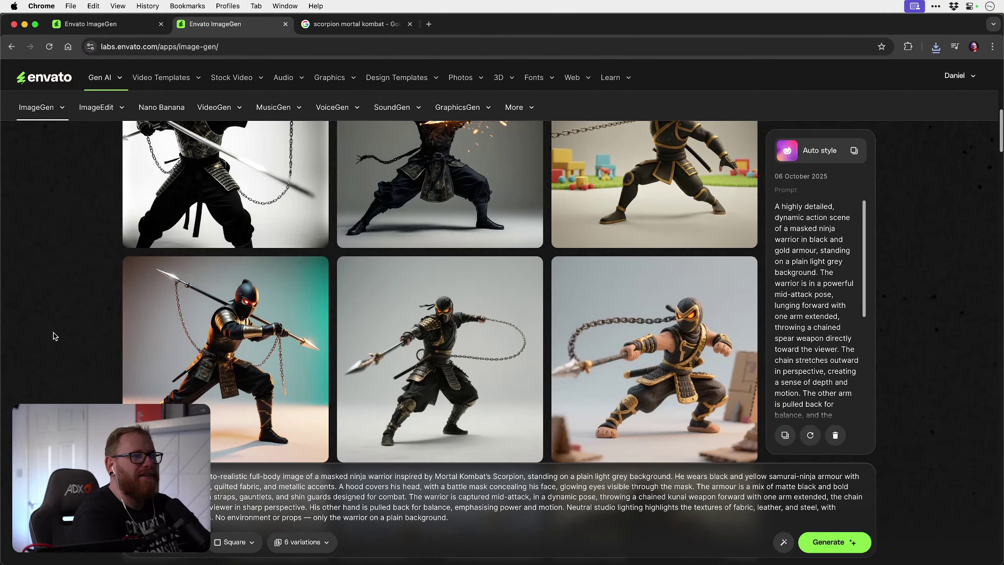
scroll(55, 336, down, 5)
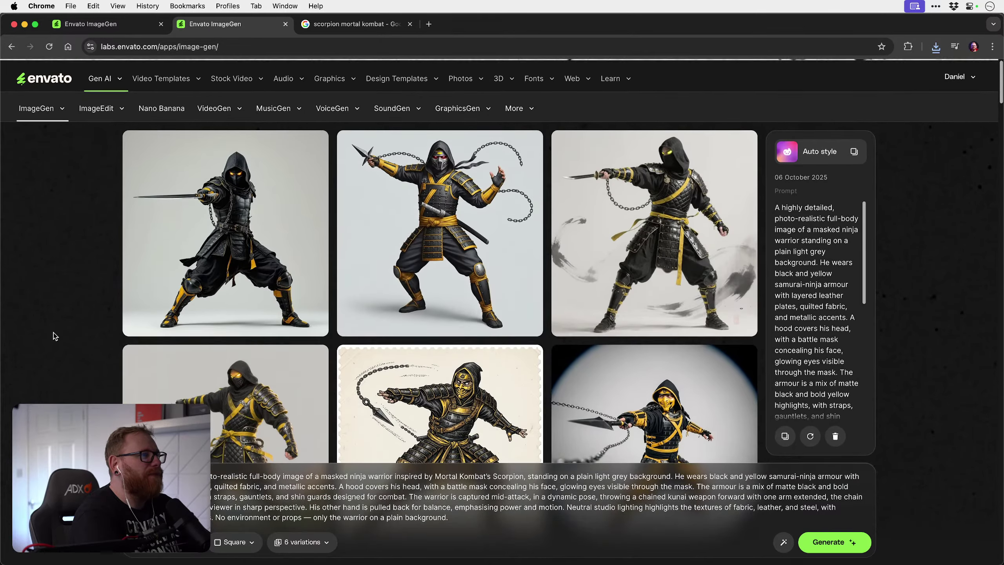
click(199, 248)
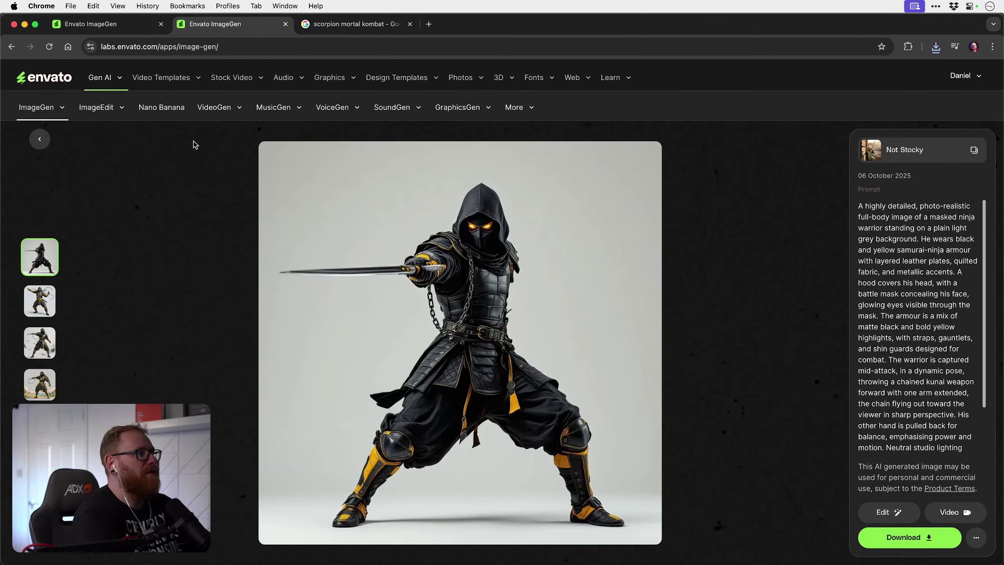
Step: Open Nano Banana and upload the Scorpion wallpaper JPG ending in x-1265 from the Desktop as the first reference image
click(106, 134)
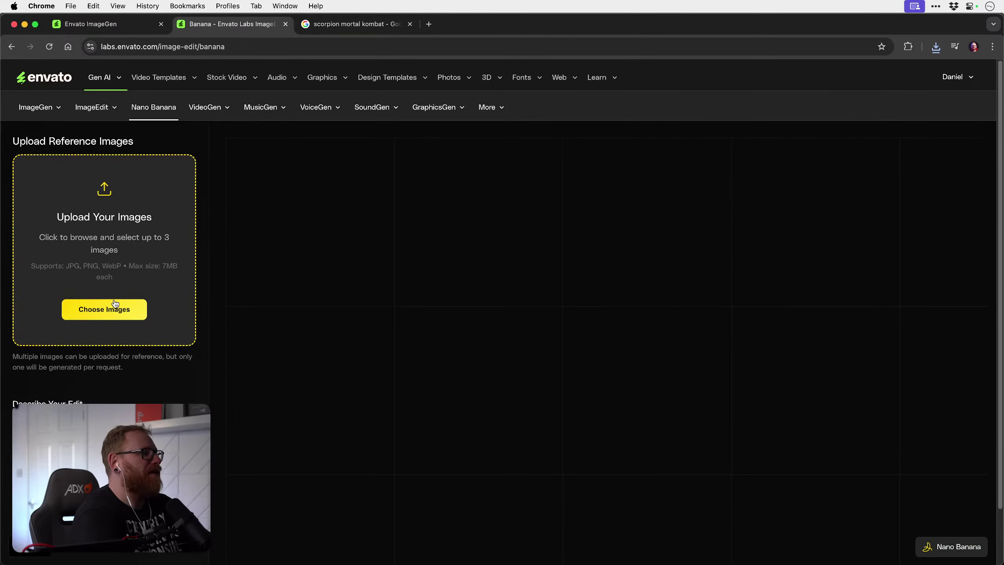
click(112, 308)
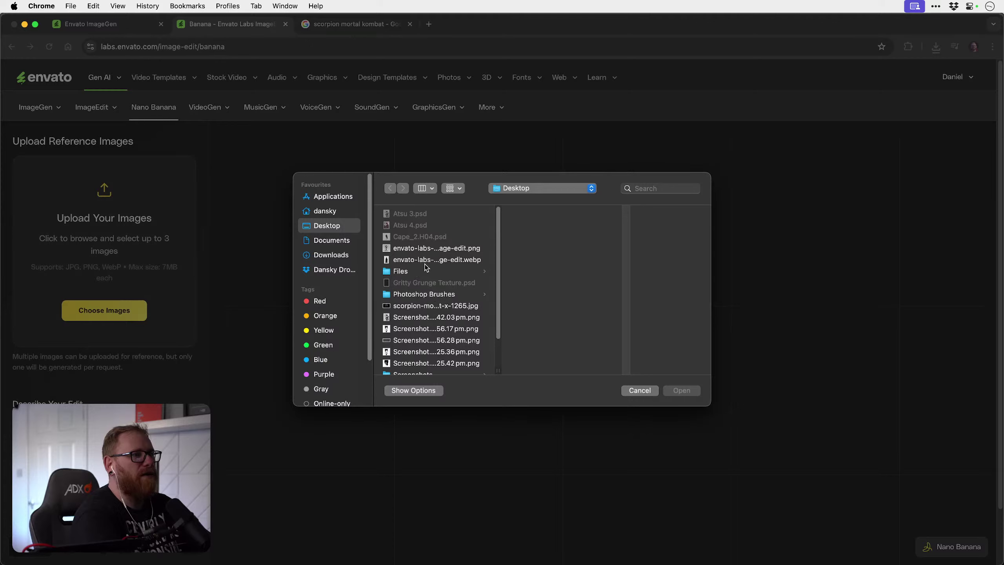
scroll(428, 268, down, 3)
click(431, 273)
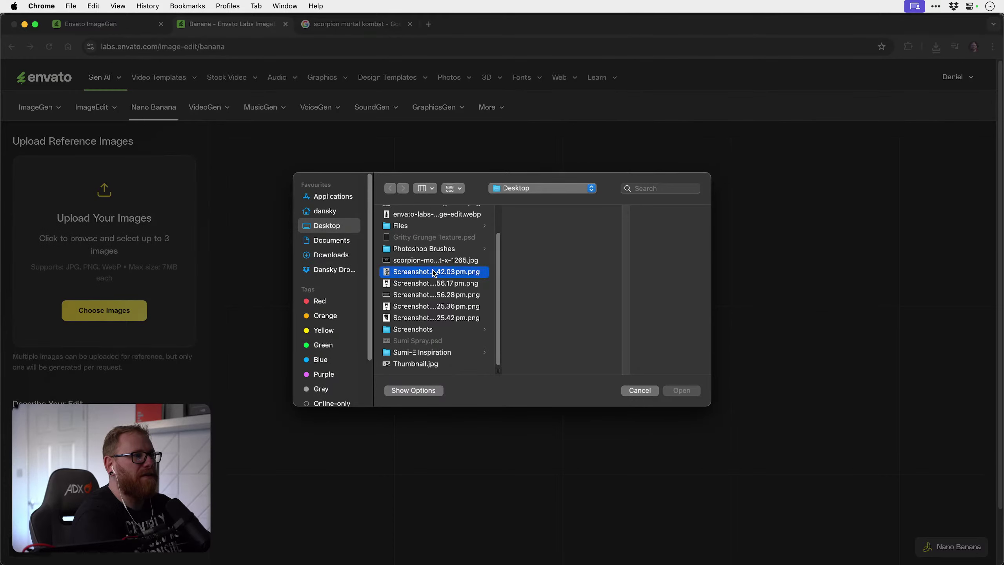
scroll(431, 285, down, 1)
scroll(424, 277, up, 3)
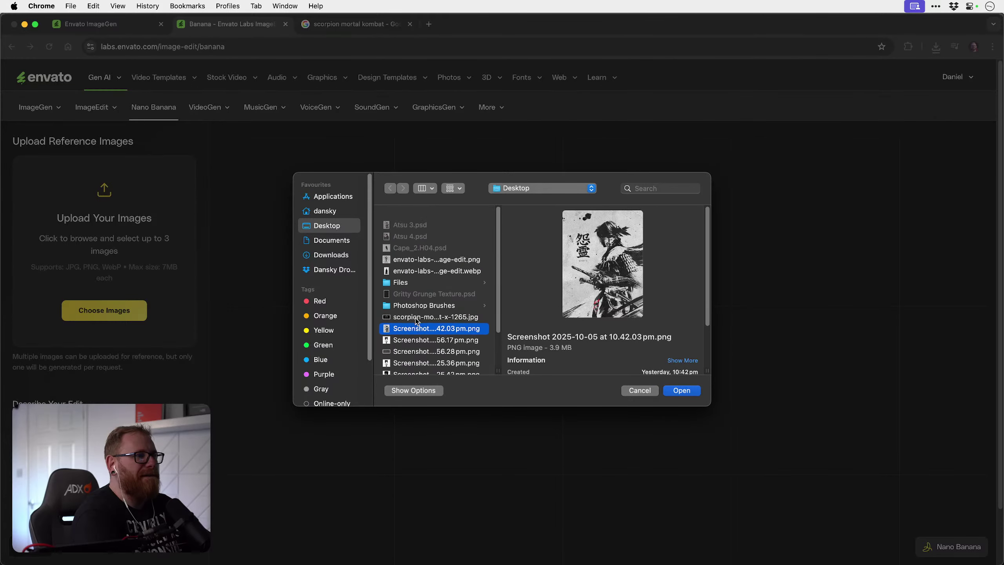
click(413, 249)
click(416, 261)
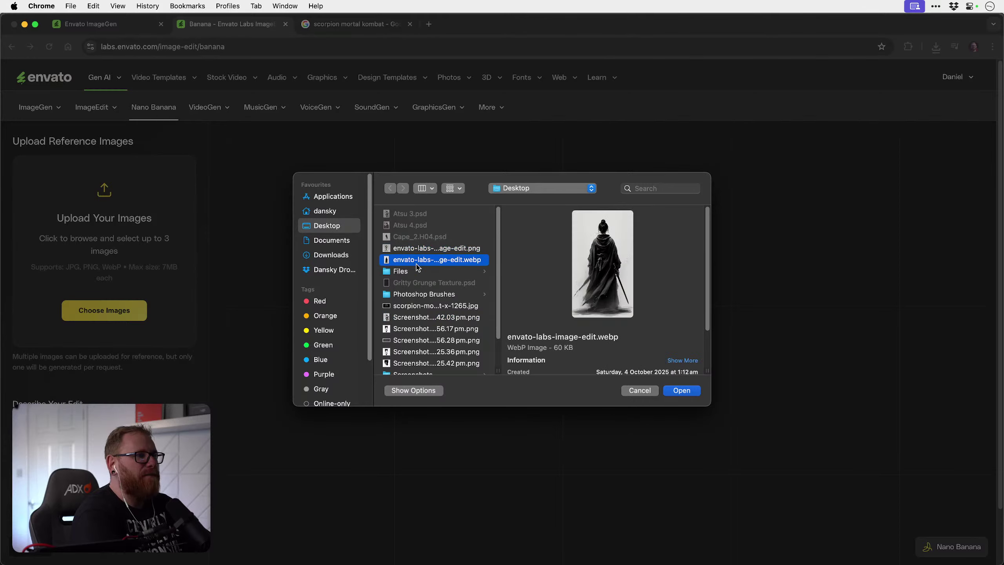
click(420, 306)
double_click(420, 307)
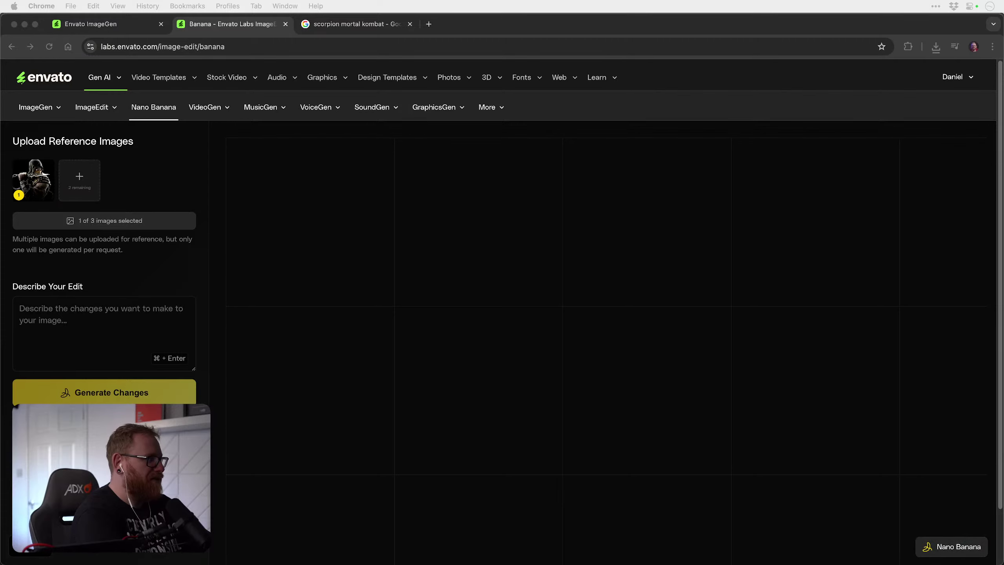
Step: Paste the masked ninja warrior prompt as the edit description and generate two images from it
click(75, 327)
key(super+v)
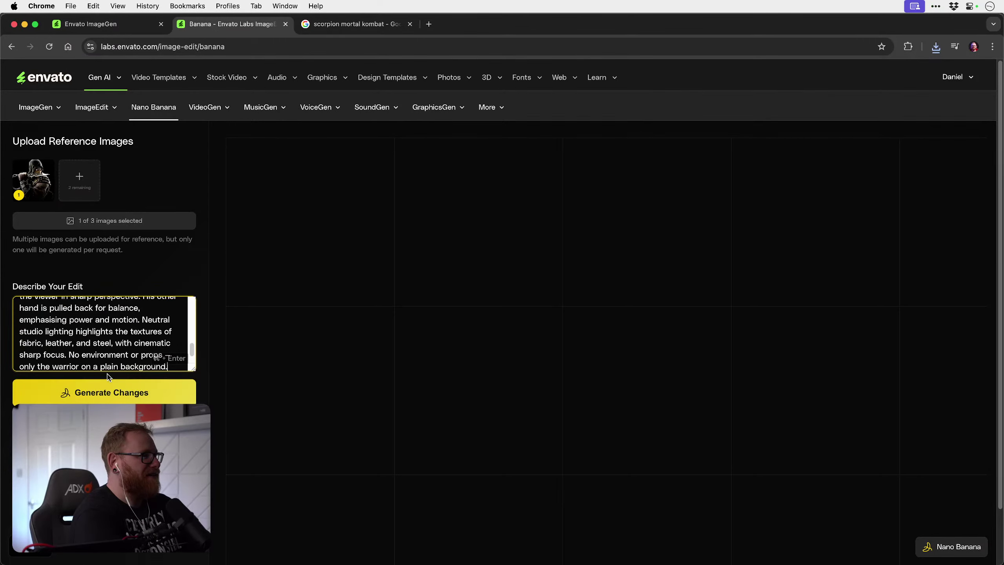
click(114, 392)
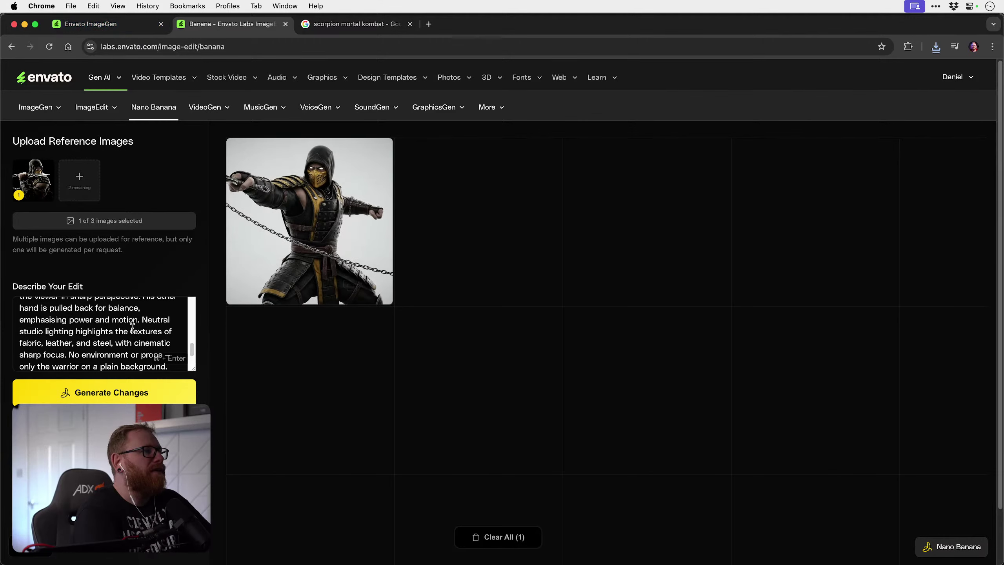
click(133, 390)
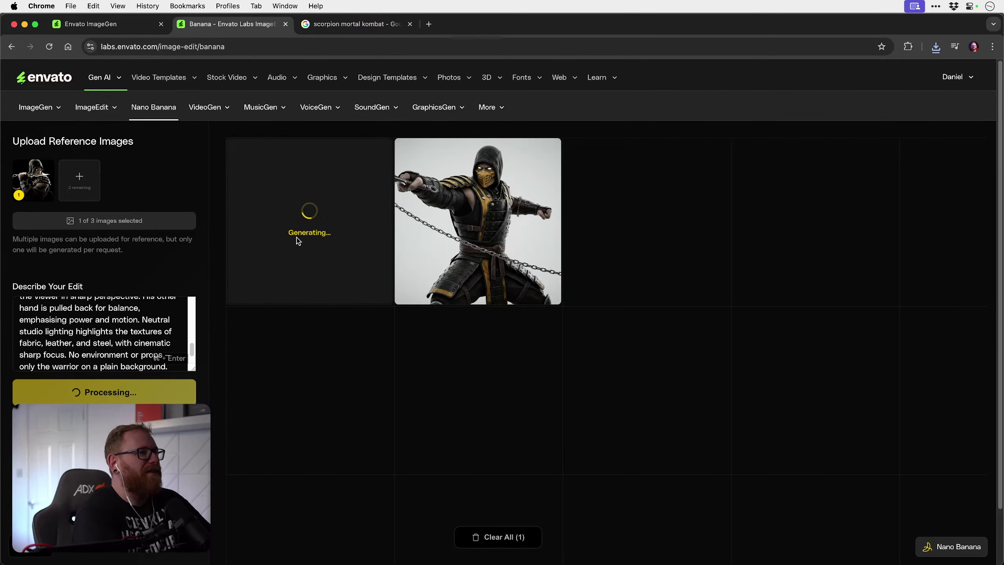
Step: Check the first Scorpion result at full size and generate two more variations with the same prompt and reference
click(413, 286)
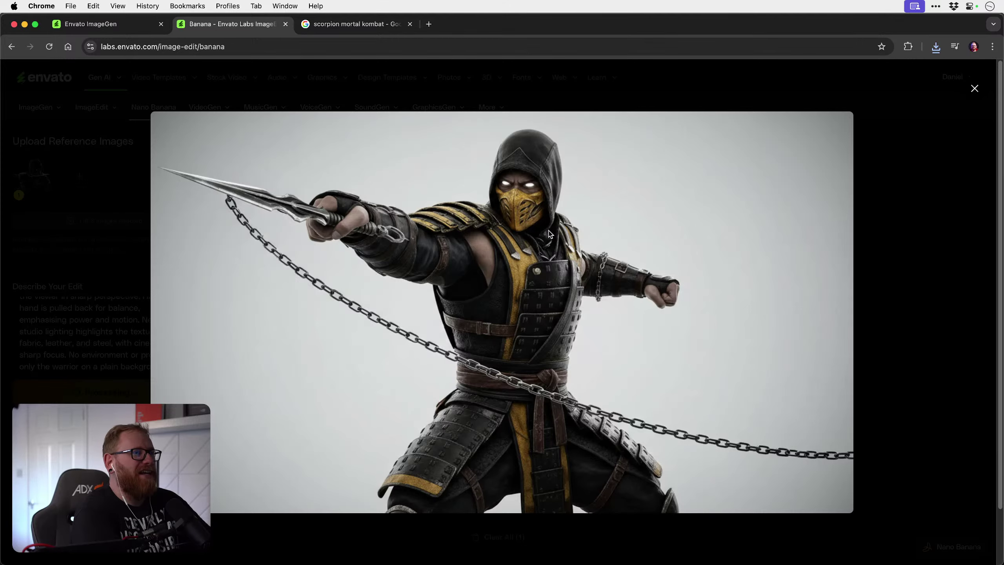
key(Escape)
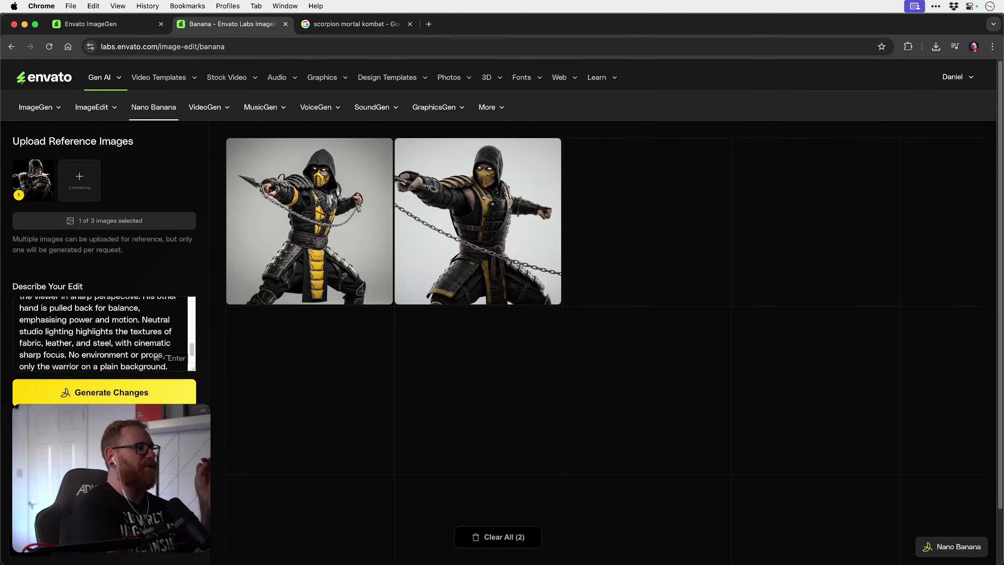
click(132, 395)
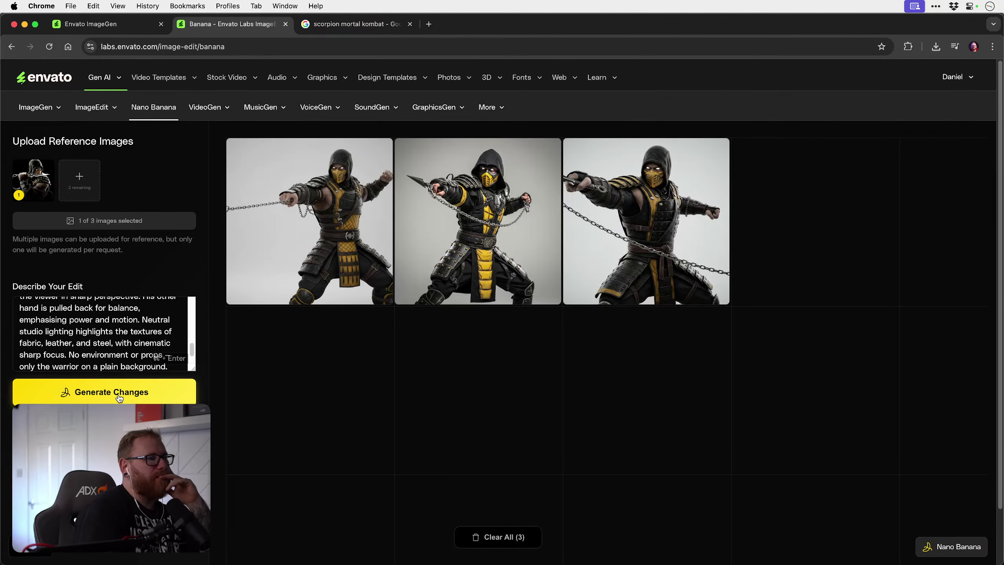
click(119, 393)
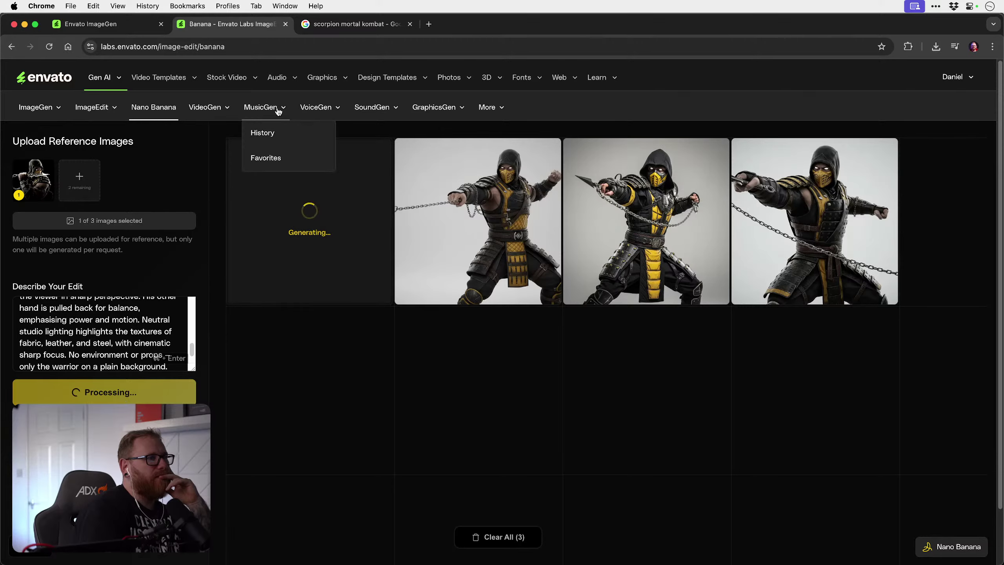
Step: Save the Altar of Gaming Scorpion character artwork from the Google Images results to the Desktop
click(347, 26)
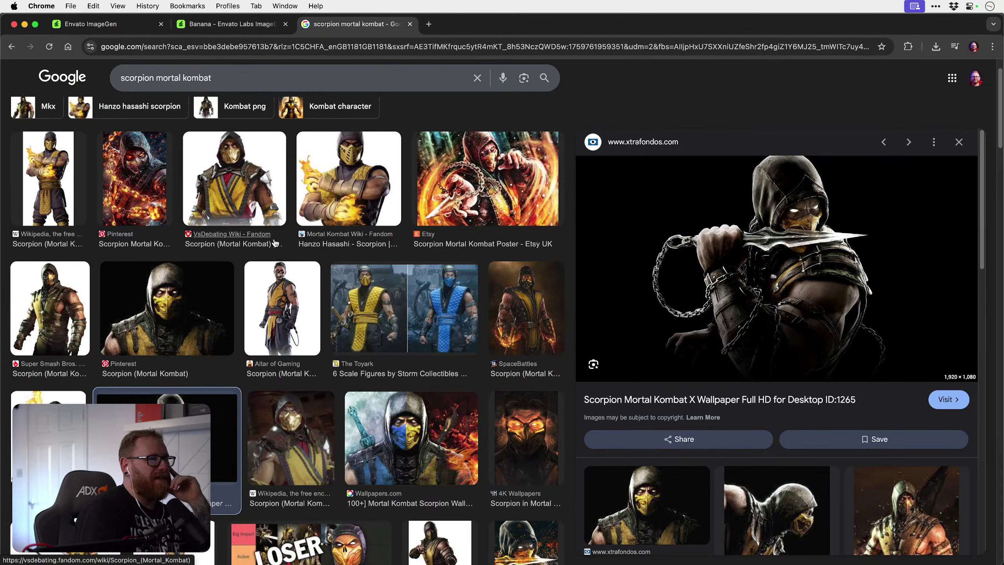
click(283, 312)
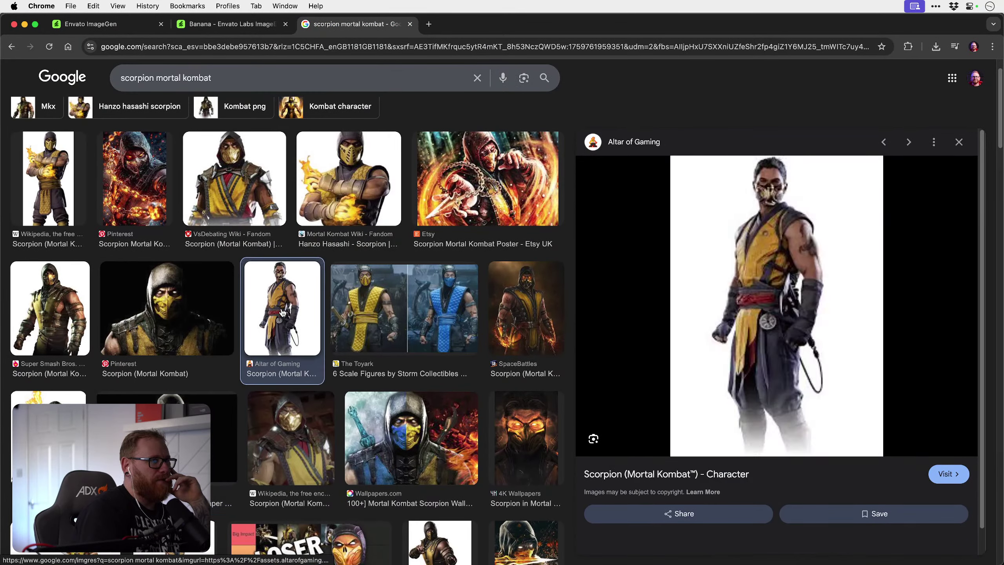
scroll(768, 303, down, 2)
right_click(768, 303)
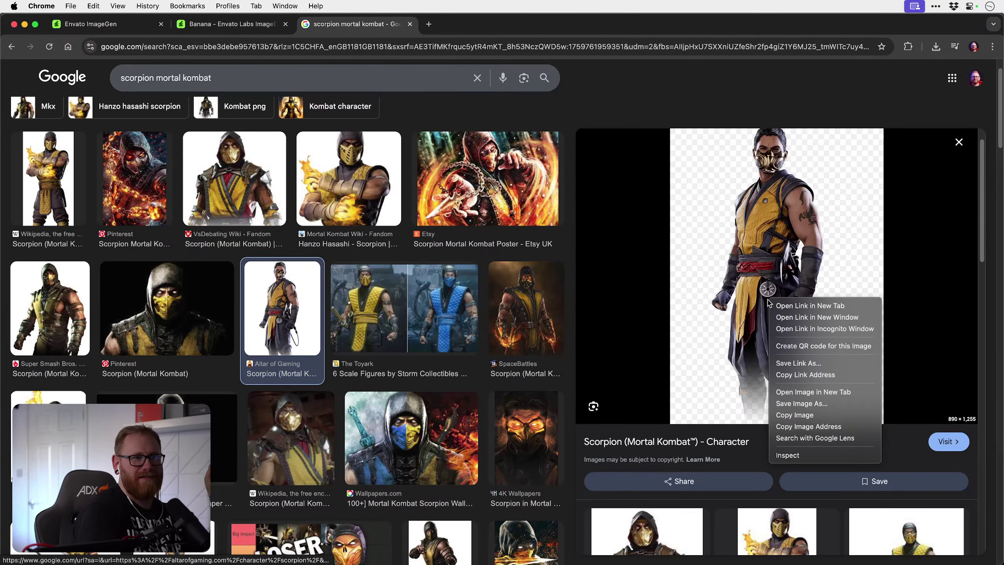
click(786, 404)
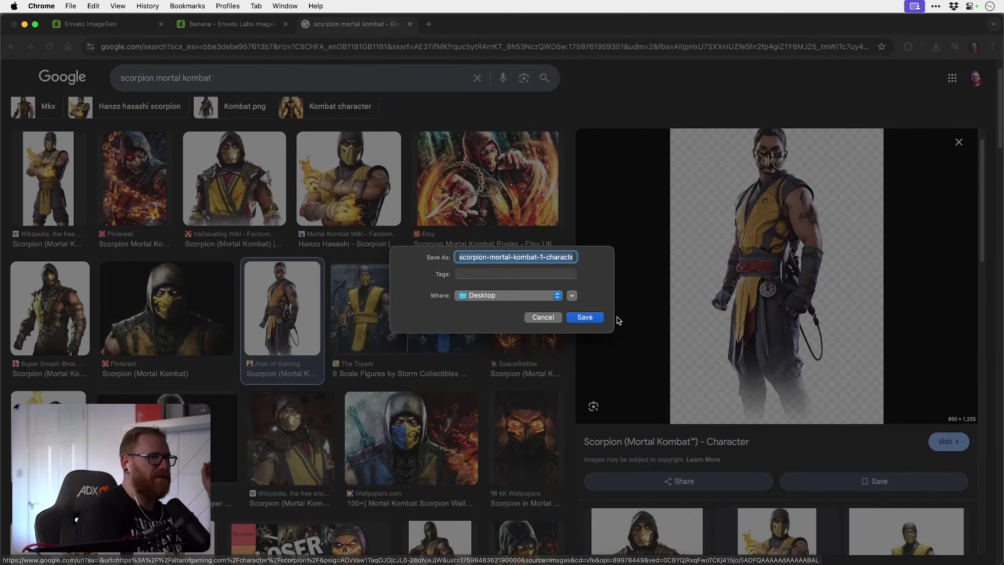
click(593, 317)
Step: Try to add the saved Scorpion artwork ending in 1340.avif as a second Nano Banana reference image
click(224, 24)
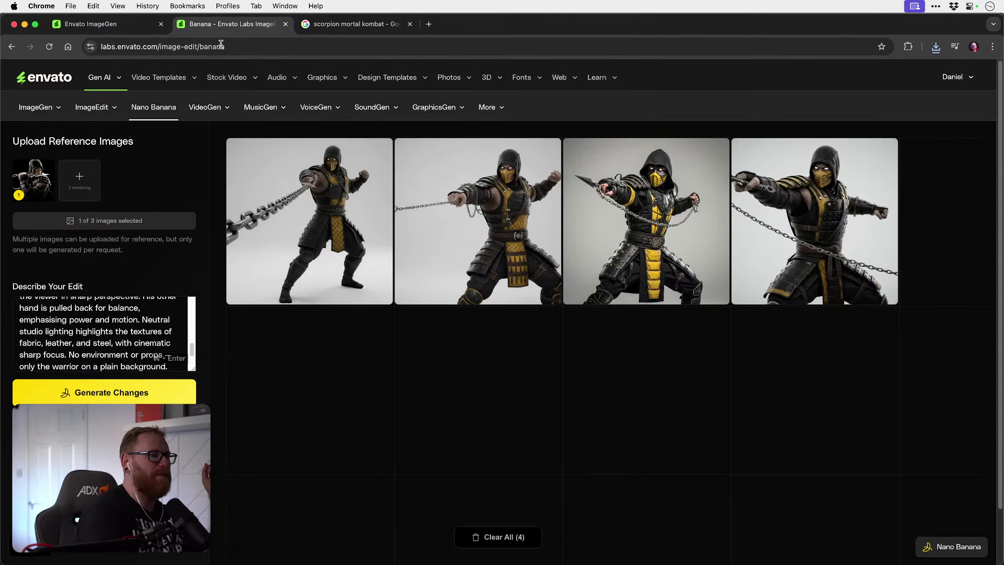
click(80, 178)
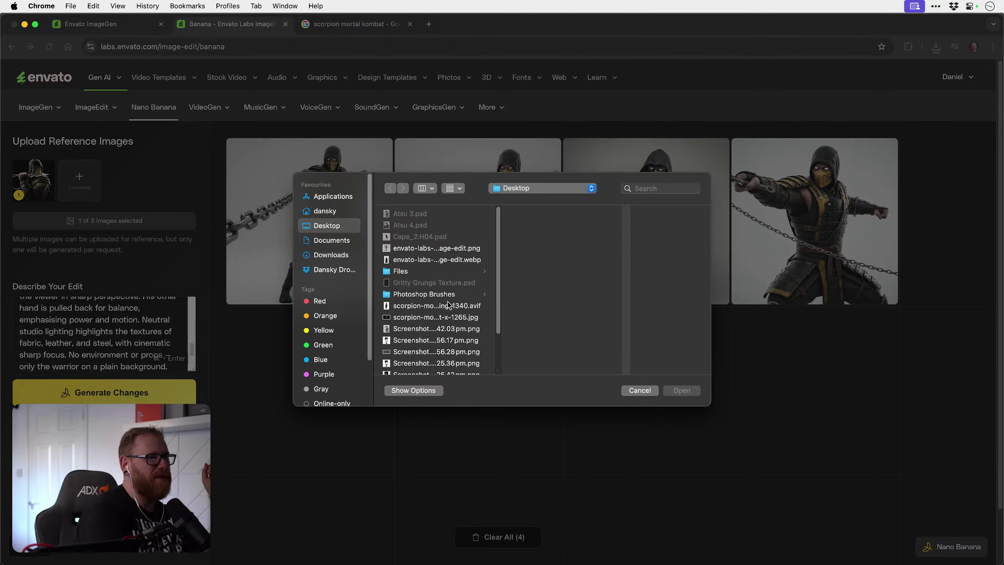
double_click(444, 307)
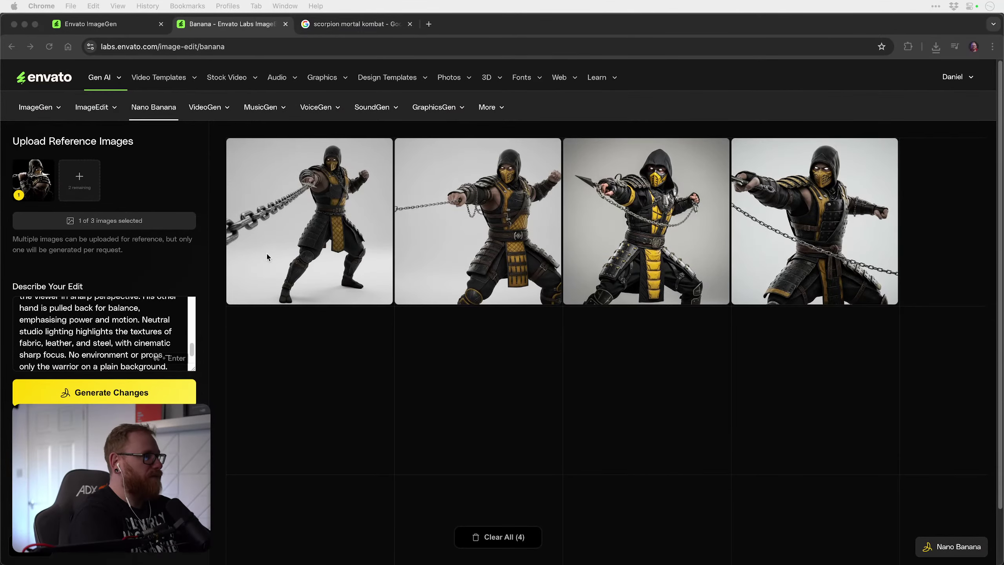
Step: Add the Desktop screenshot PNG ending in 47.59 pm as the second reference image and generate a new image
click(79, 180)
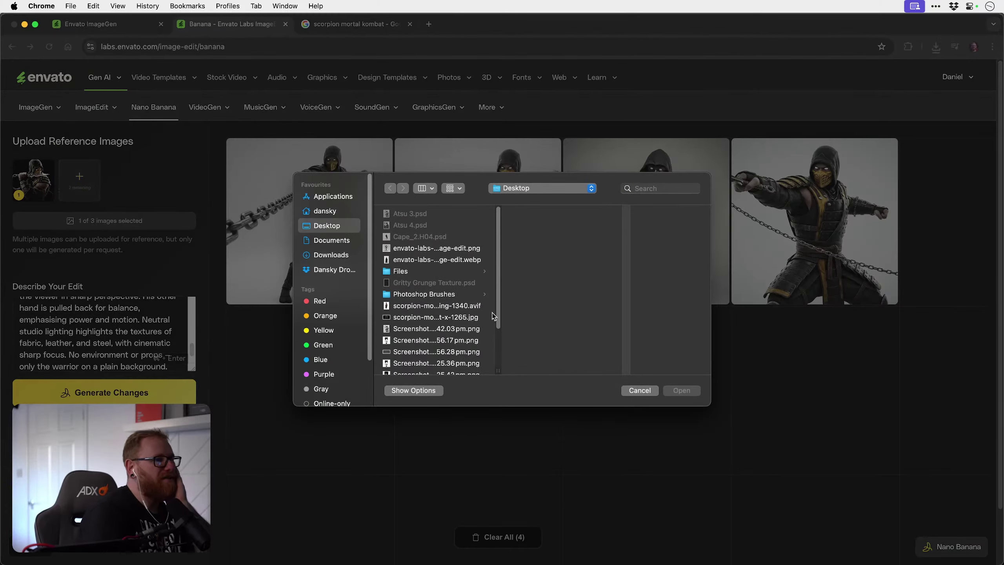
click(433, 305)
scroll(427, 311, down, 3)
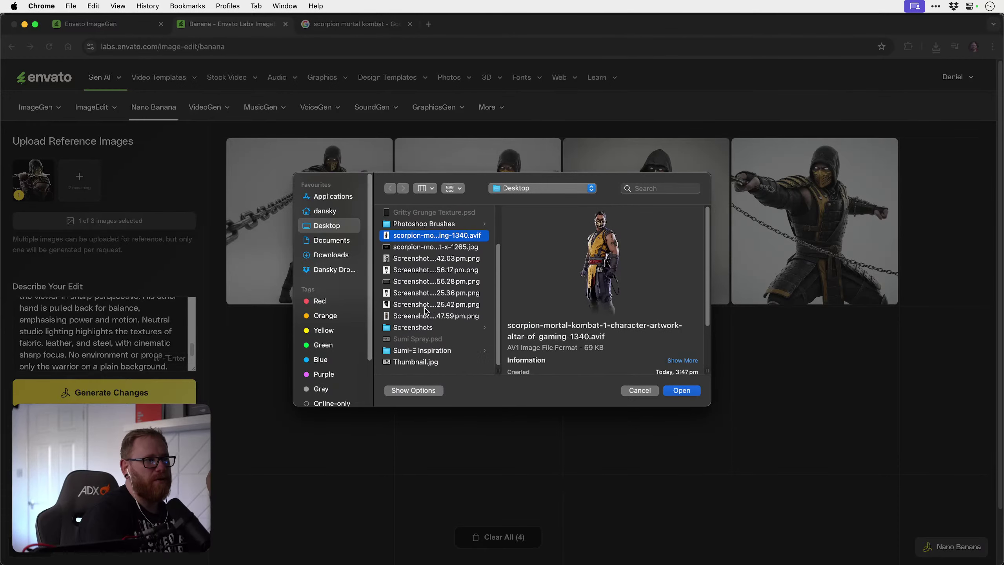
double_click(426, 315)
click(120, 394)
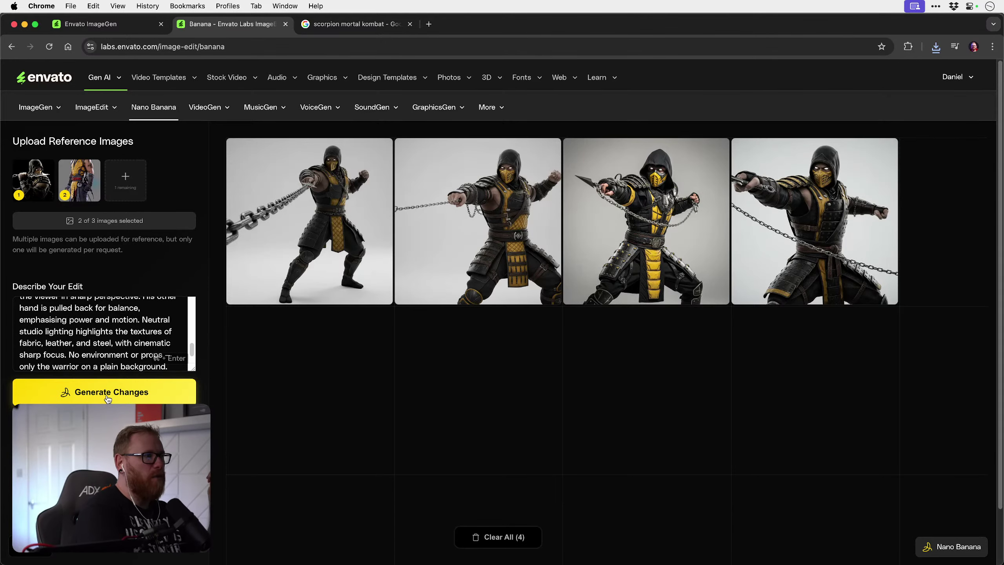
click(108, 398)
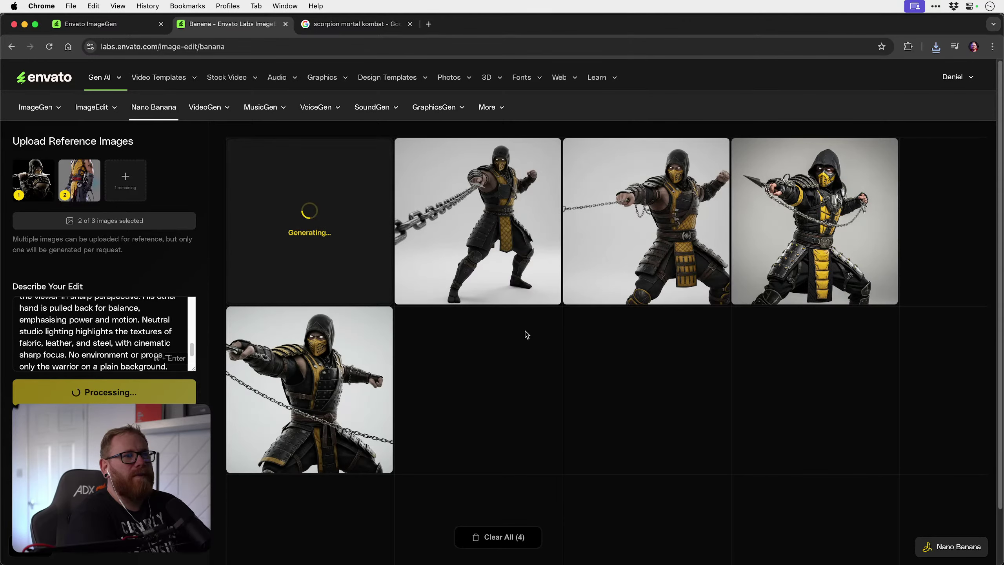
Step: Add the generated black and yellow ninja pointing a chained kunai as the third reference and generate two more images
mouse_move(835, 237)
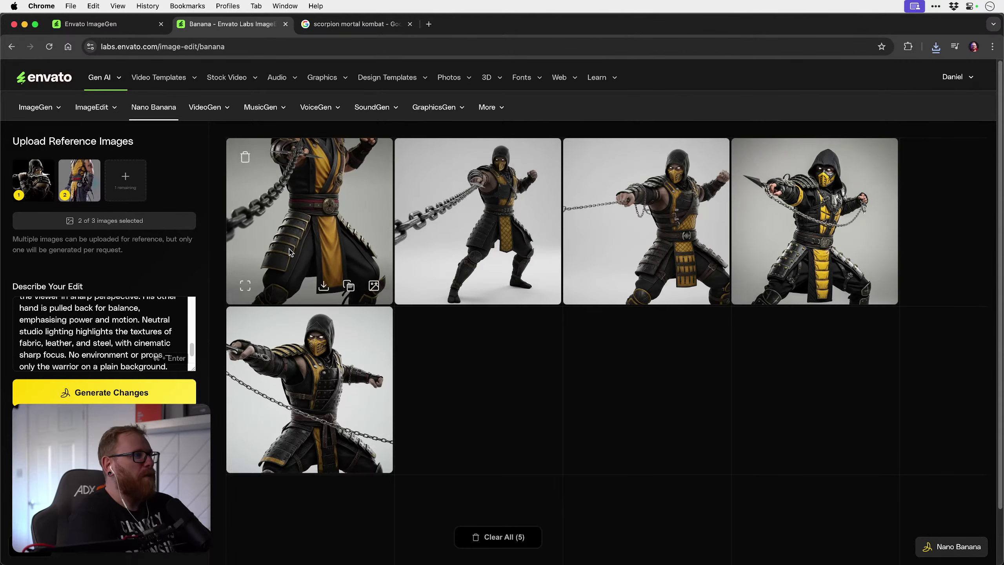
mouse_move(850, 301)
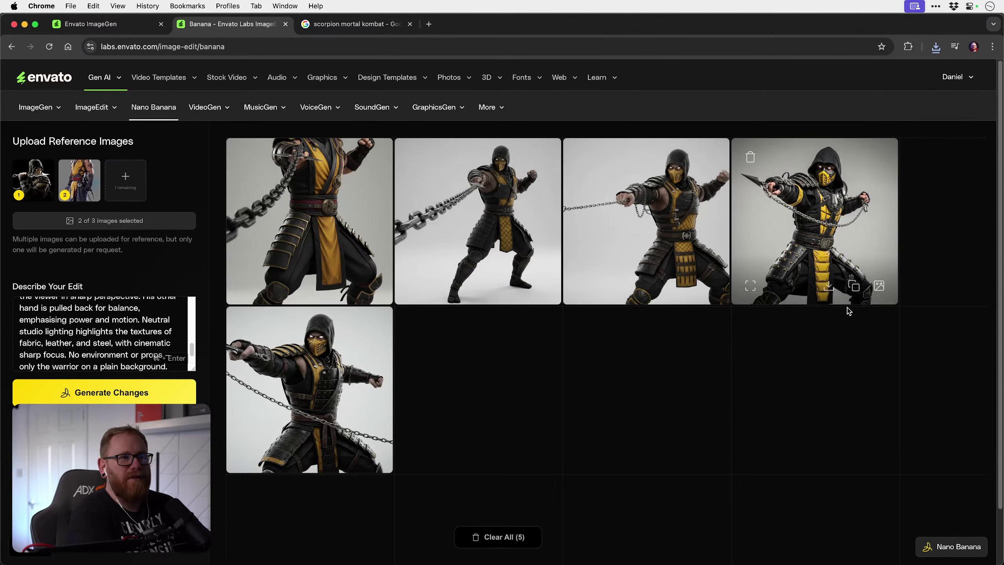
click(878, 286)
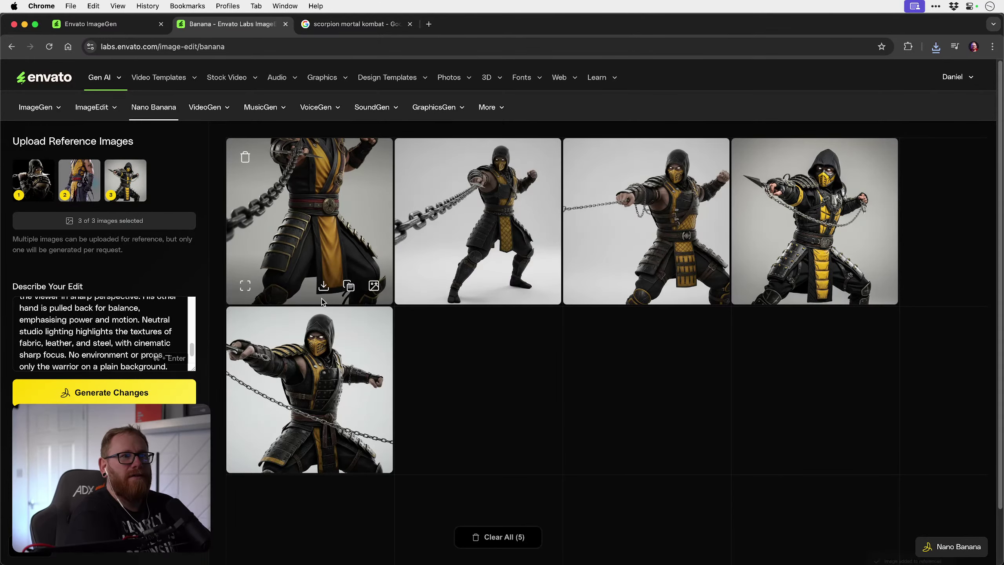
click(116, 393)
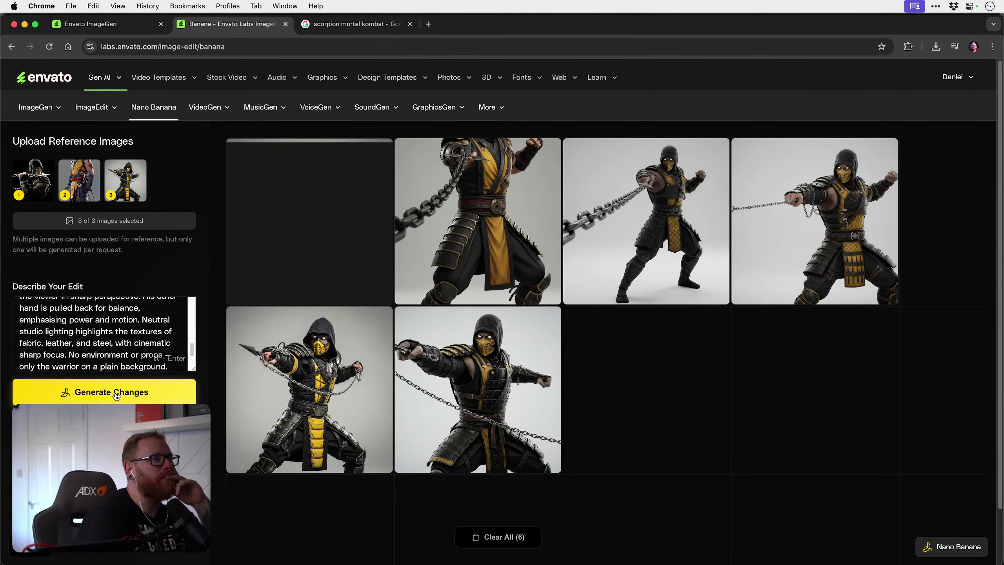
mouse_move(262, 329)
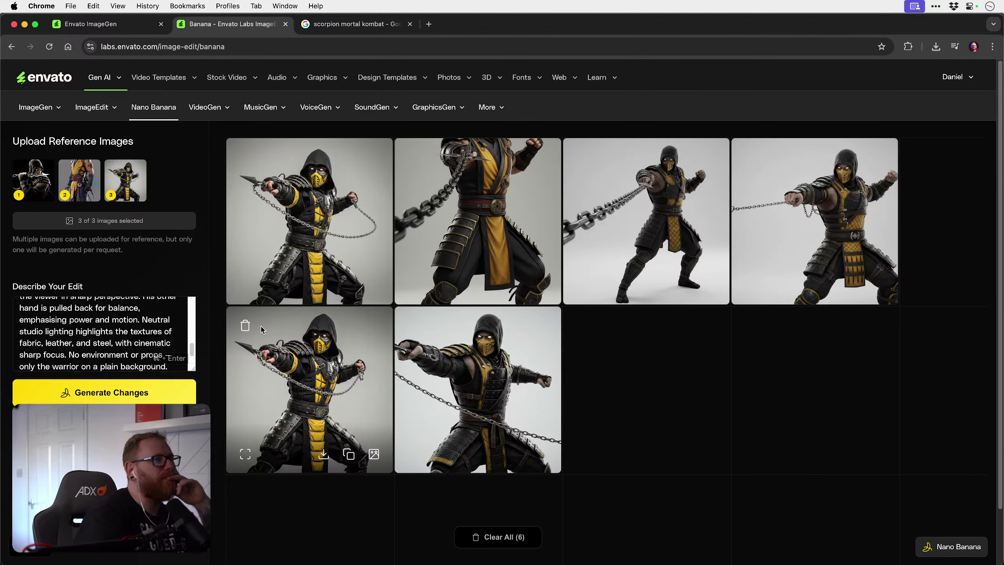
click(133, 399)
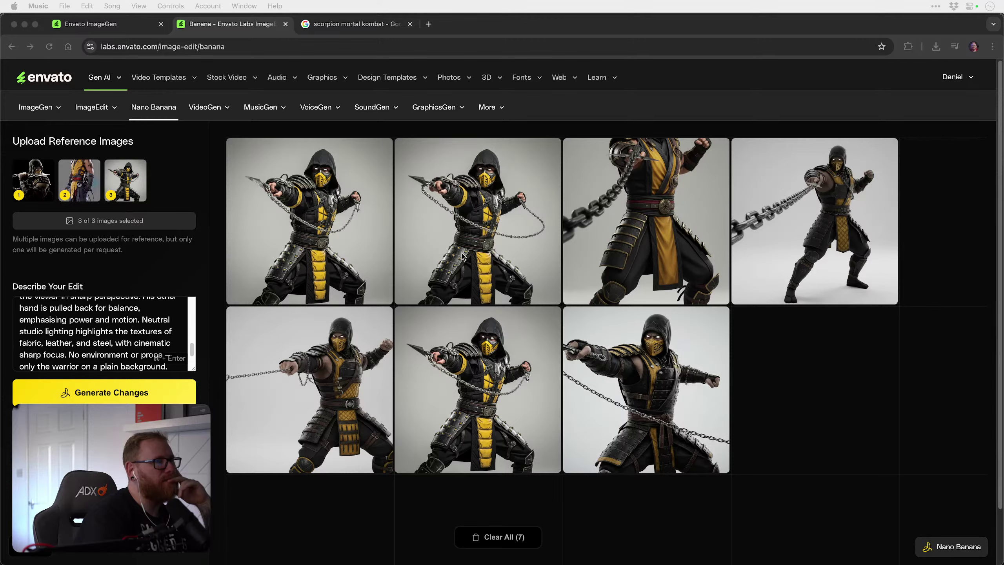
Step: Inspect the generated ninja with the wide looping chain at full size and close the preview
click(427, 273)
click(412, 285)
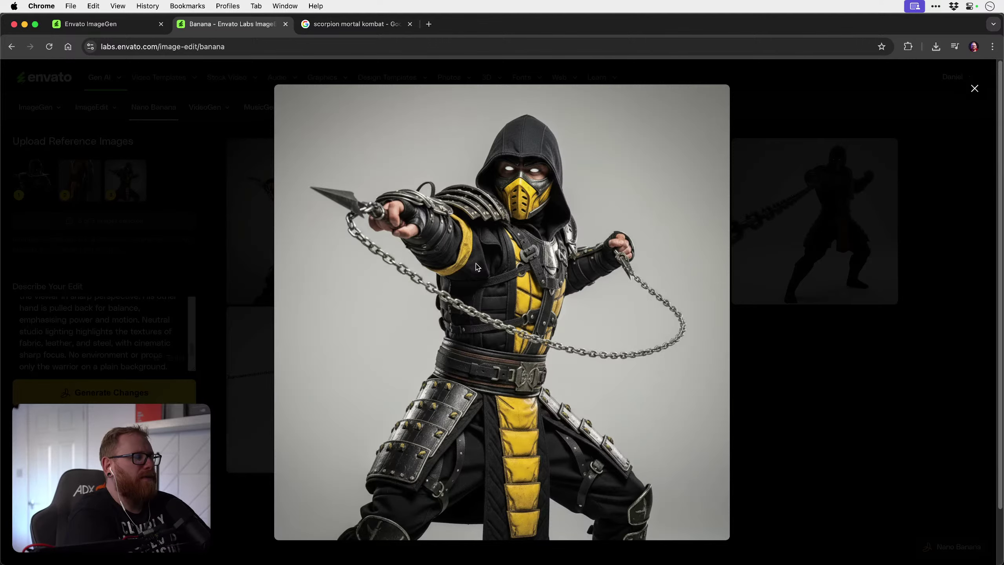
click(139, 341)
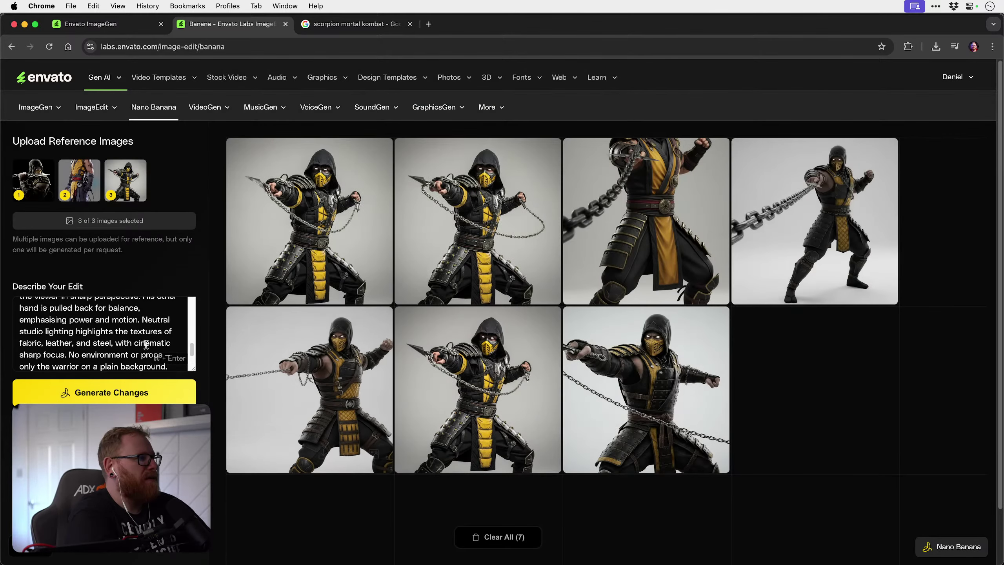